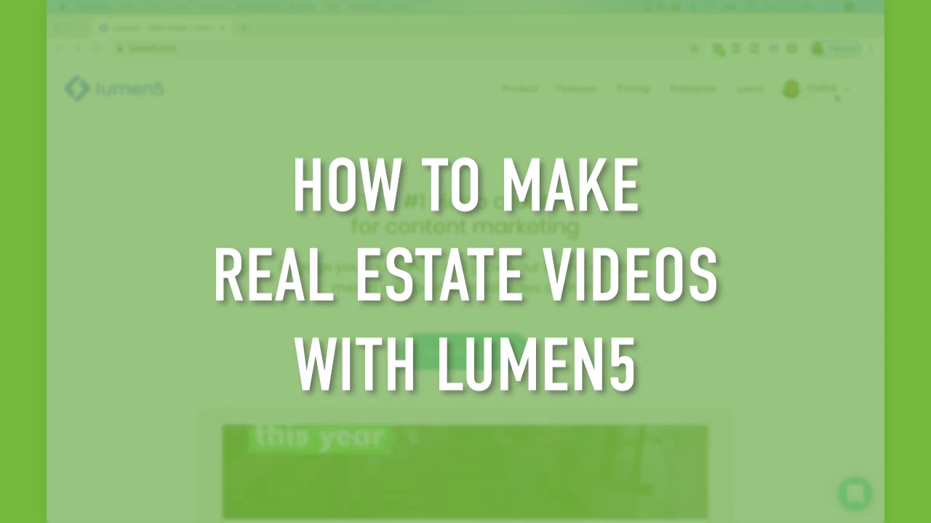
# Go to the Lumen5 video dashboard and open the "Recently Sold Wild Canyon Loop" project for editing.
pyautogui.moveTo(829, 106)
pyautogui.click(816, 135)
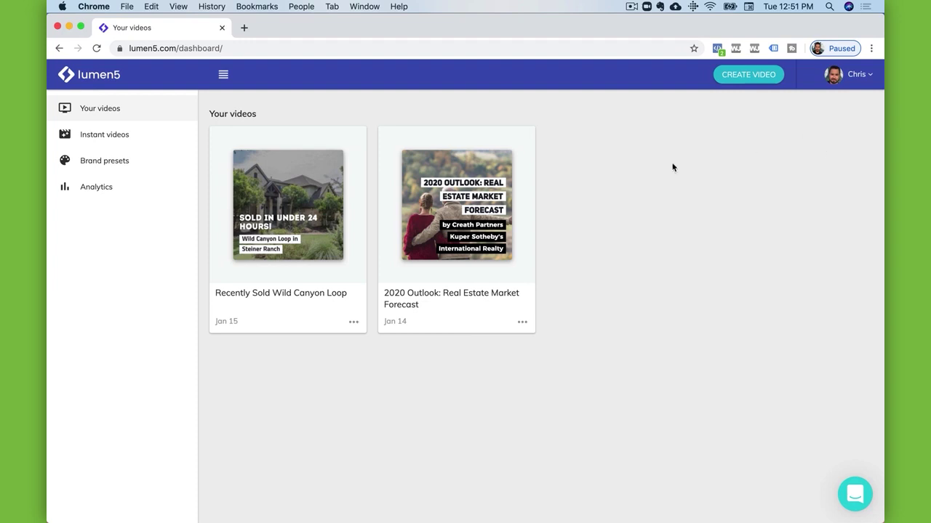
pyautogui.moveTo(353, 266)
pyautogui.click(265, 196)
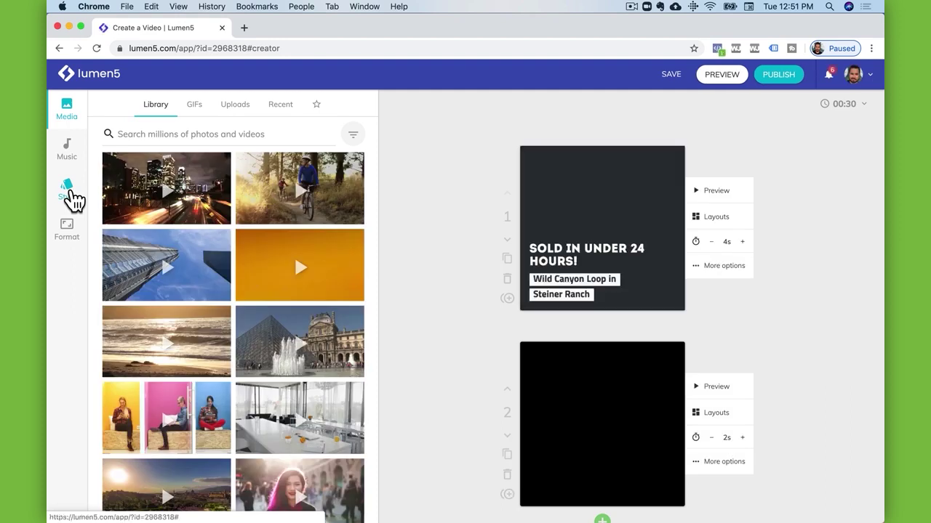
# Search the media library for "home" and look through the stock photos and videos offered.
pyautogui.click(159, 134)
pyautogui.write('home')
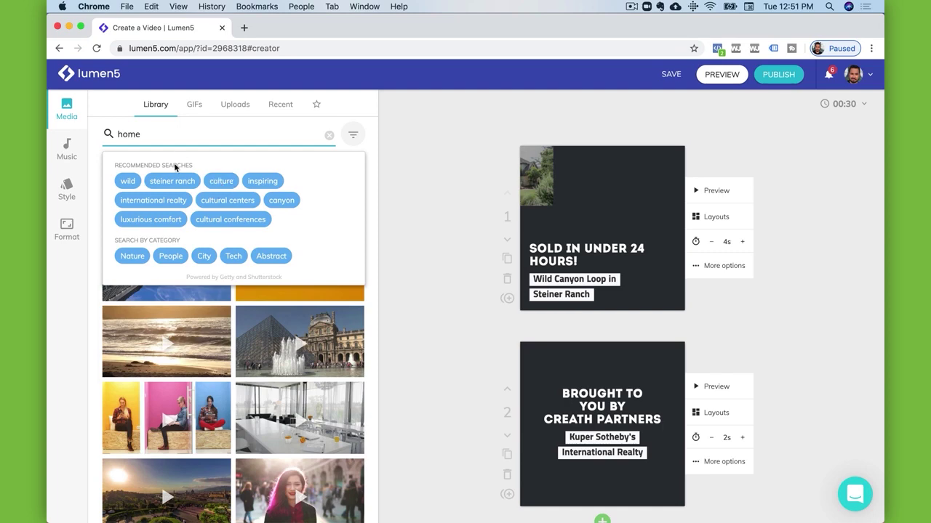
pyautogui.press('Return')
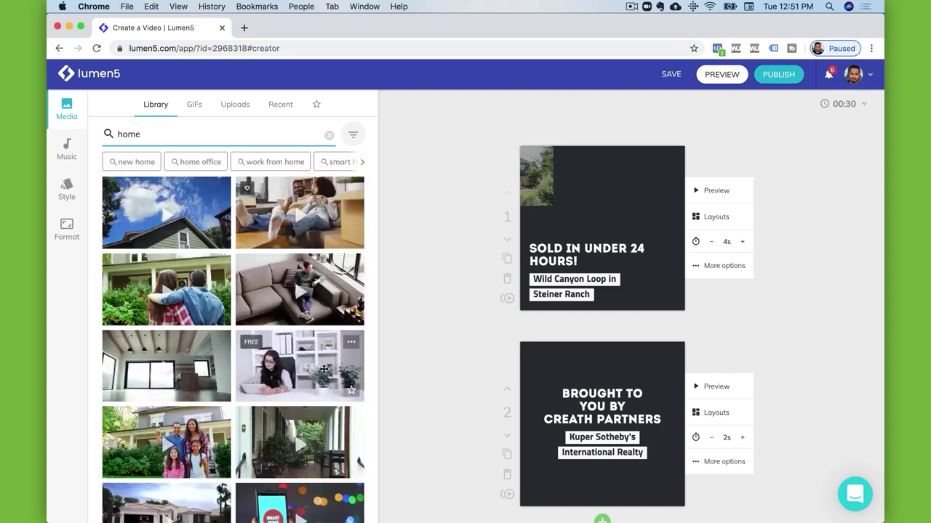
pyautogui.scroll(-1, 325, 369)
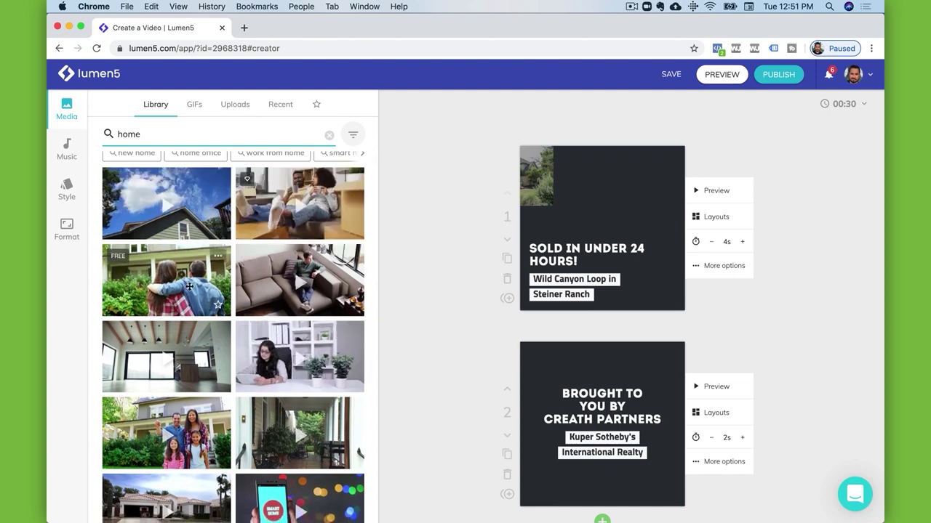
pyautogui.scroll(-3, 291, 363)
pyautogui.scroll(-5, 306, 380)
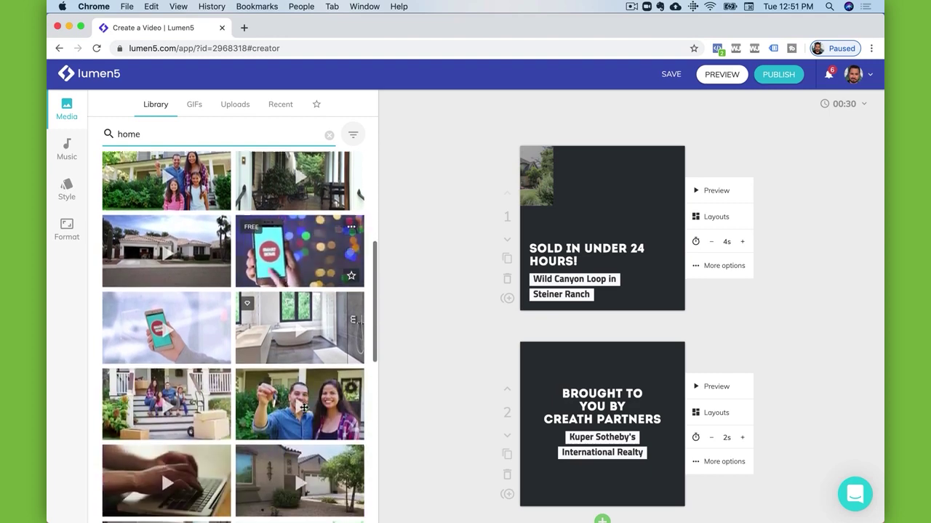
pyautogui.scroll(-2, 304, 409)
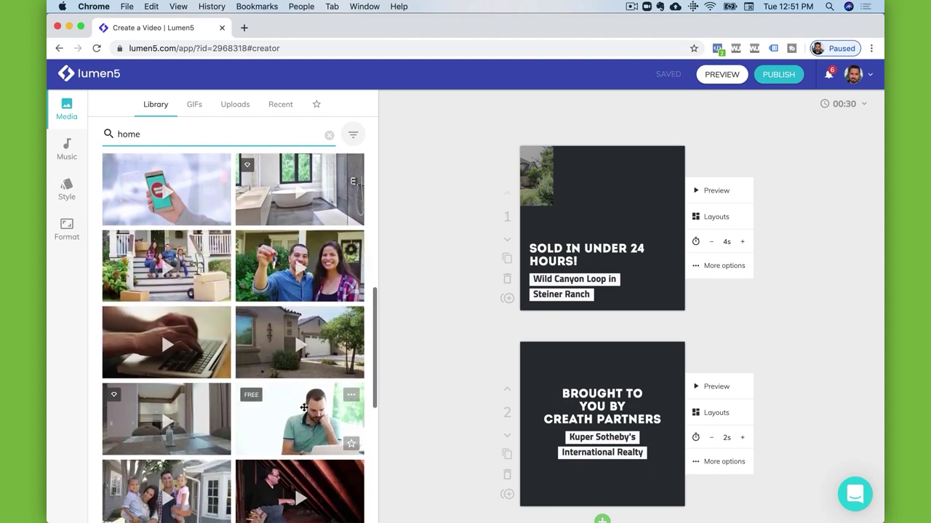
pyautogui.click(304, 333)
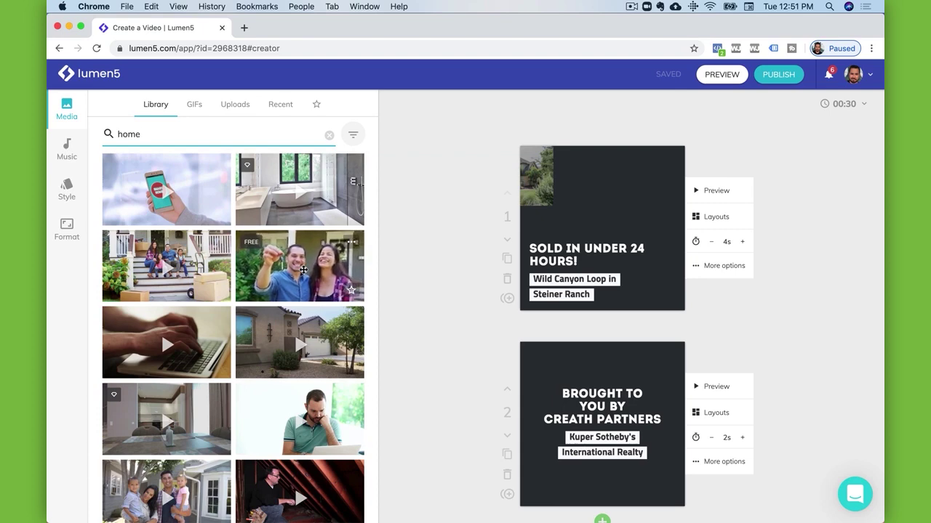
# Enlarge the page to examine the free and premium "home" clips more closely, and restore the normal page zoom.
pyautogui.press('super+plus')
pyautogui.press('super+plus')
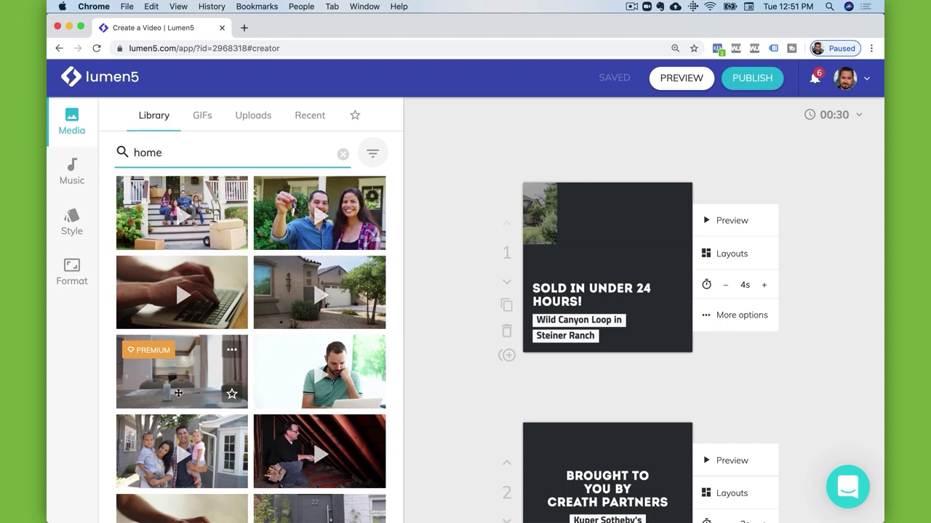
pyautogui.scroll(1, 178, 393)
pyautogui.scroll(2, 178, 393)
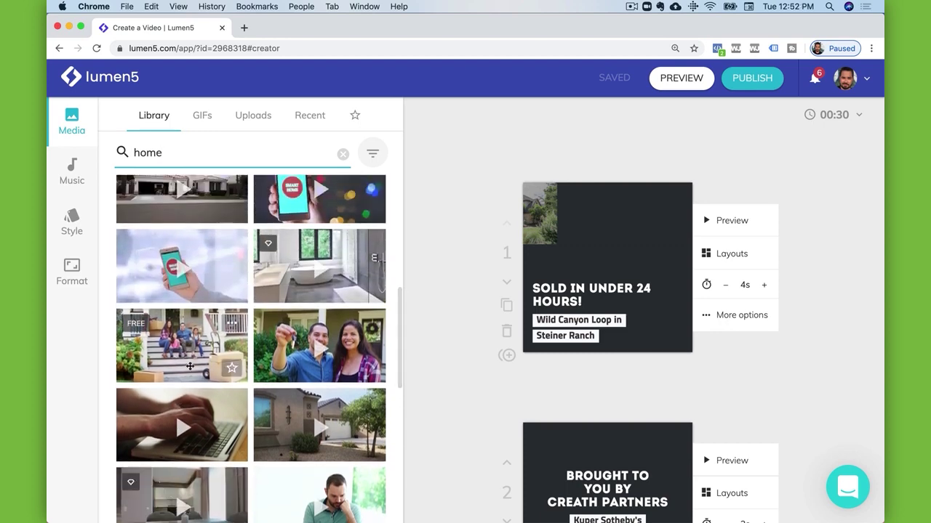
pyautogui.scroll(1, 190, 366)
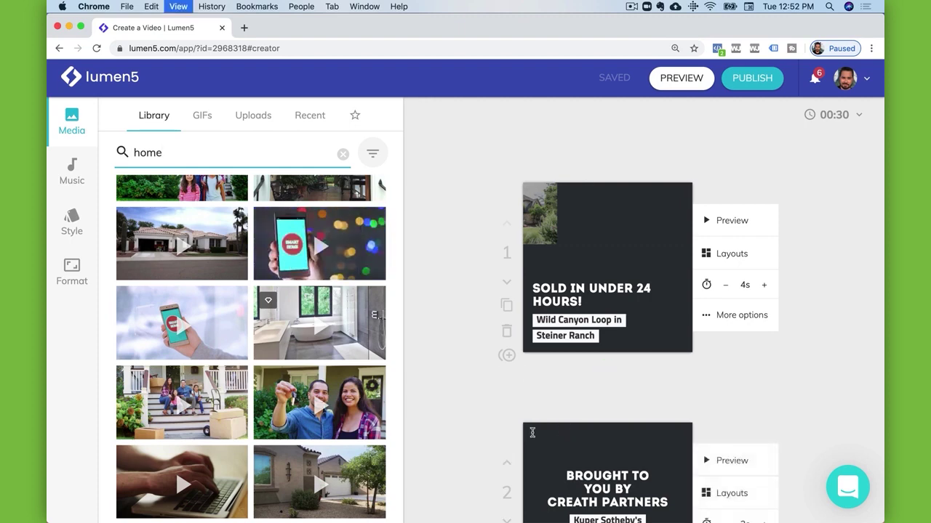
pyautogui.press('super+minus')
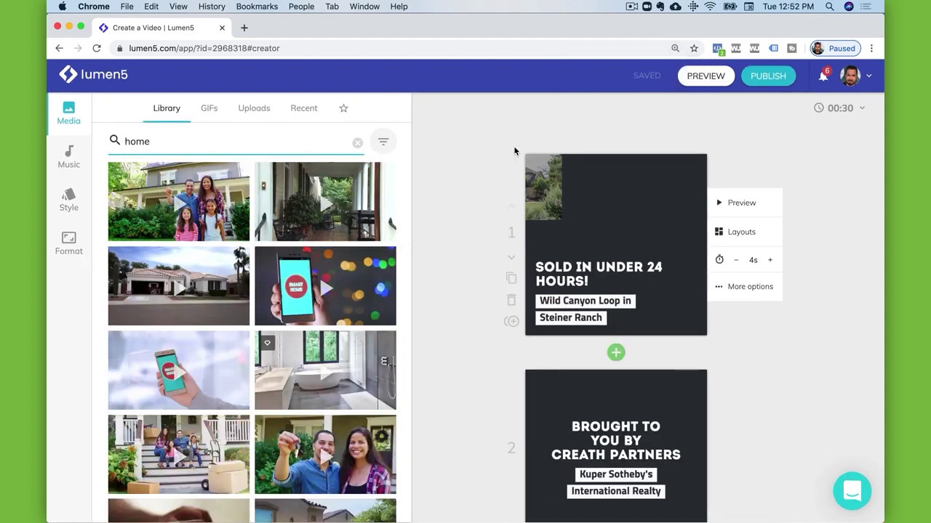
pyautogui.press('super+minus')
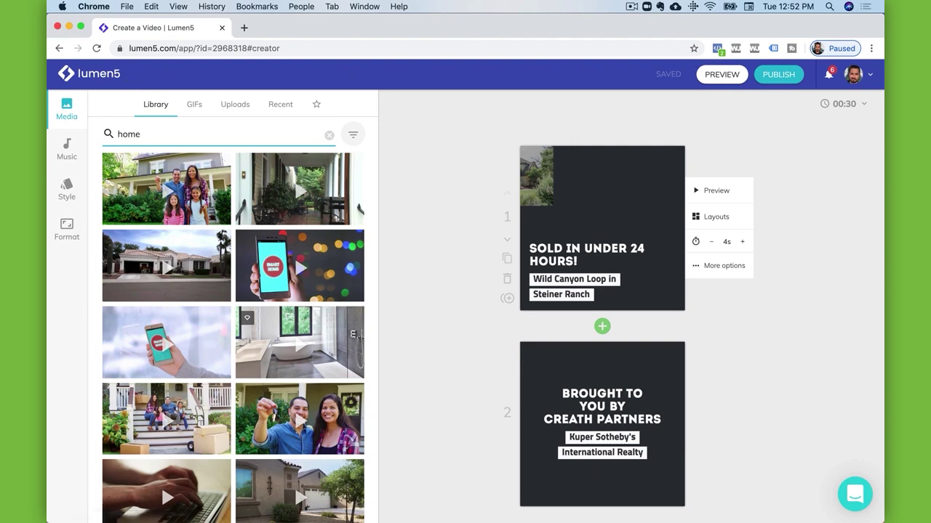
# Start a new video from the blog article "2020 Outlook: Real Estate Market Forecast" by submitting its URL.
pyautogui.click(63, 75)
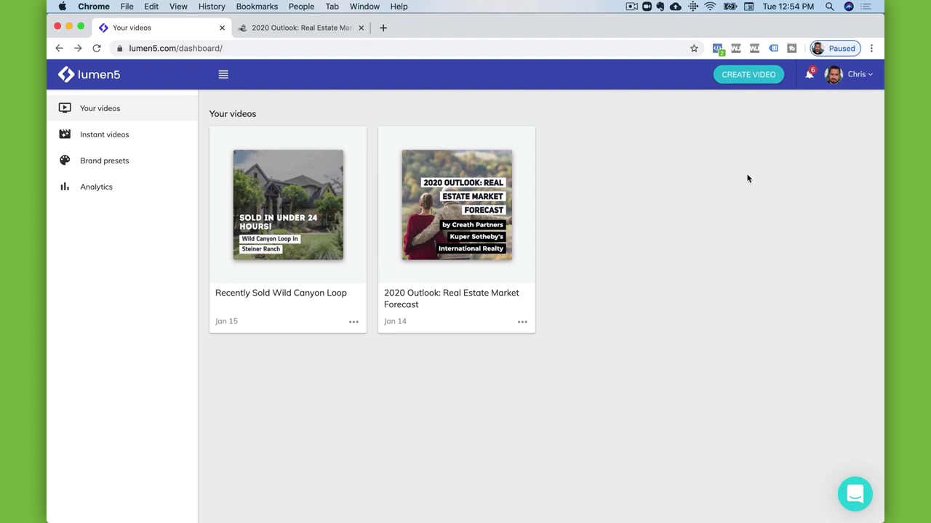
pyautogui.click(747, 74)
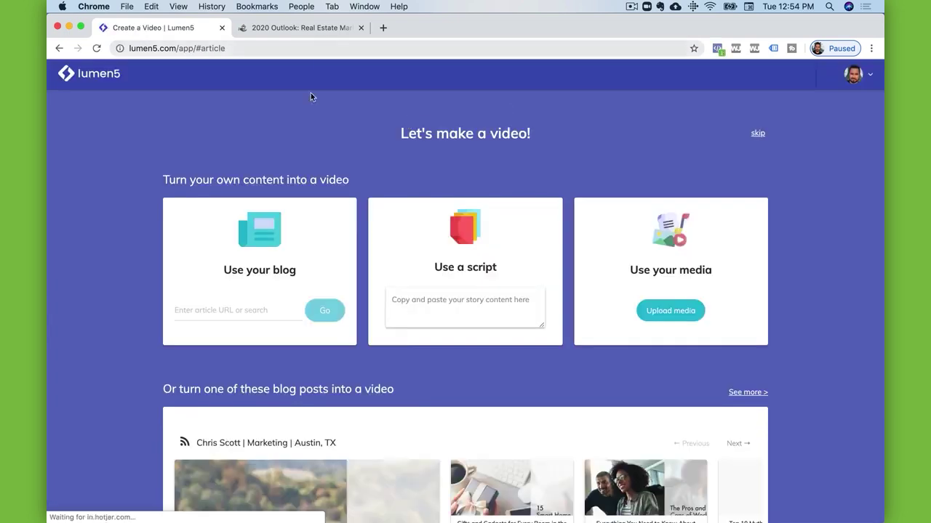
pyautogui.click(298, 27)
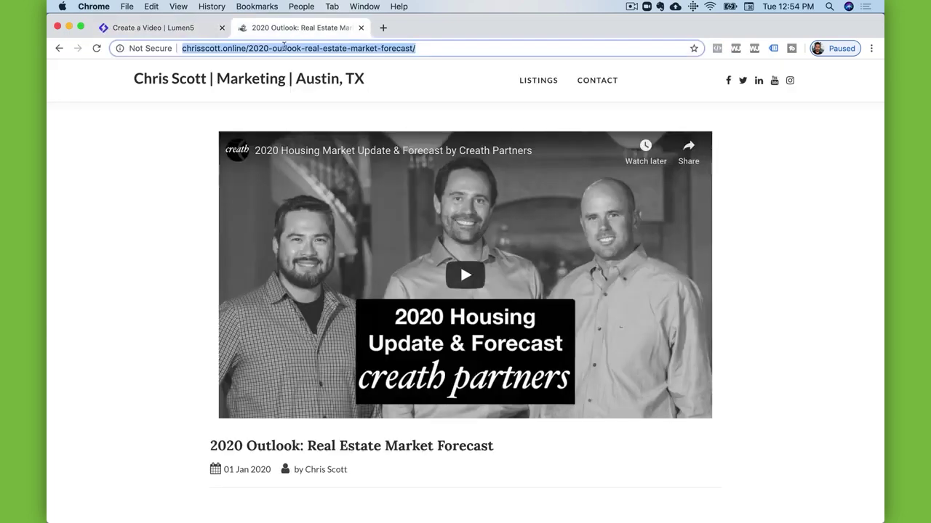
pyautogui.click(181, 26)
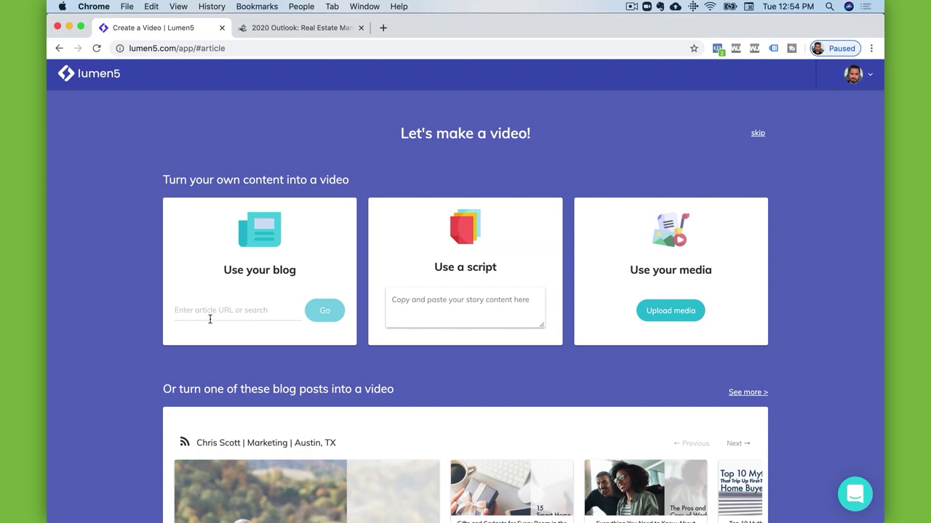
pyautogui.press('cmd+v')
pyautogui.click(320, 313)
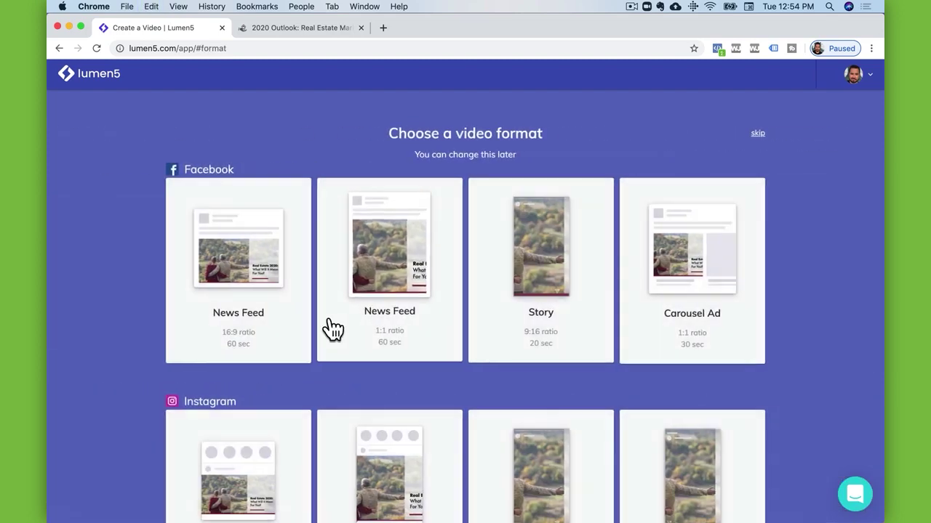
# Choose a 16:9 format for the new video and apply the theme whose sample text reads "can change the world".
pyautogui.scroll(-3, 276, 476)
pyautogui.click(251, 408)
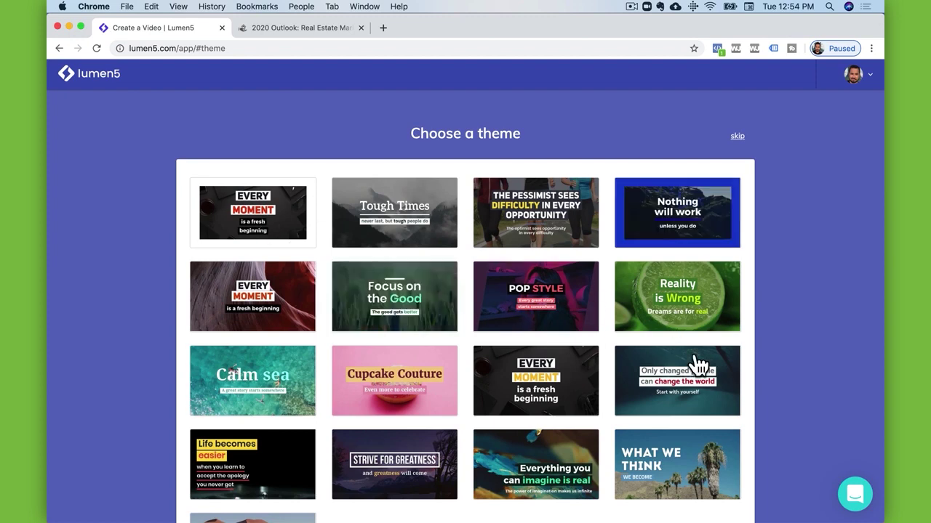
pyautogui.click(700, 389)
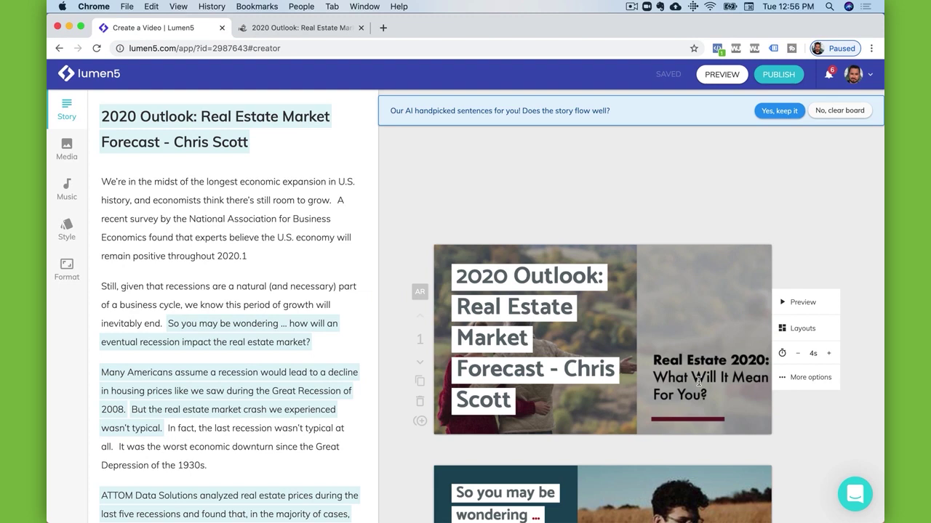
# Examine the scenes generated from the blog article, from the title scene down to scene 7.
pyautogui.scroll(-10, 698, 381)
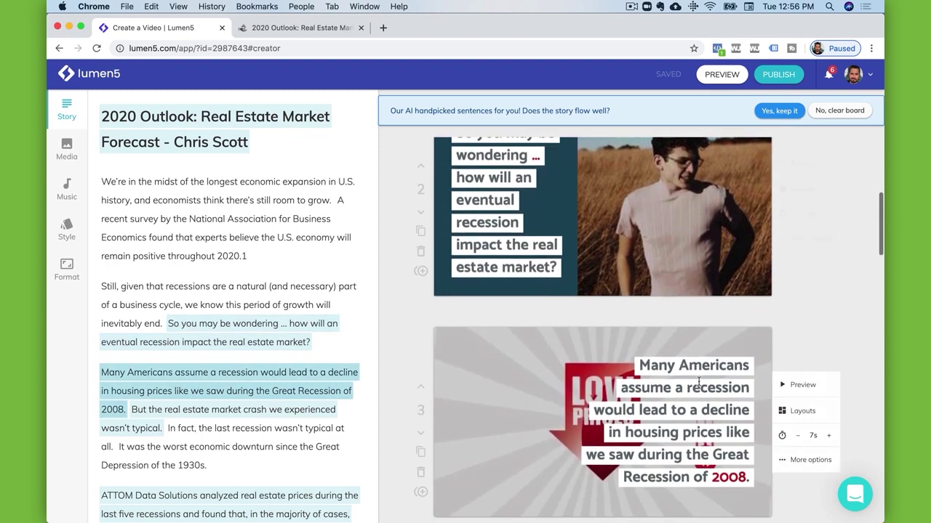
pyautogui.scroll(-10, 698, 381)
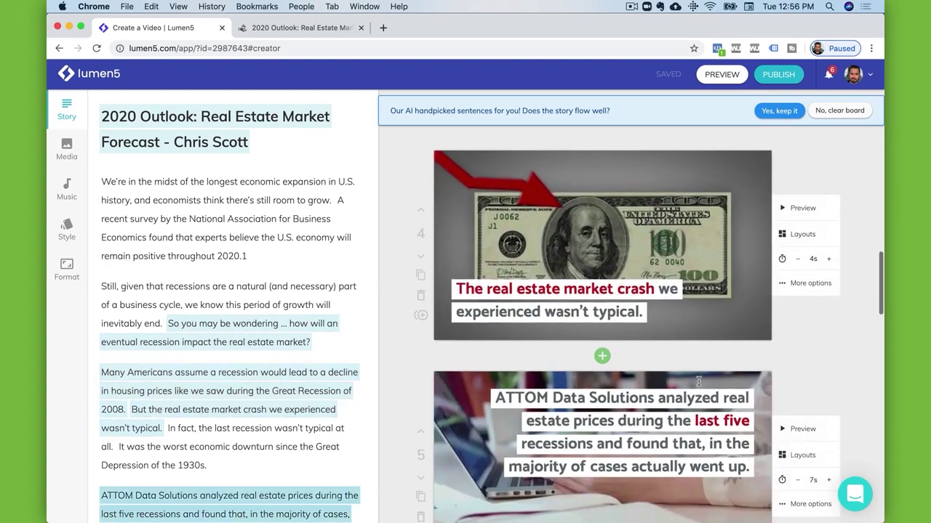
pyautogui.scroll(-14, 698, 381)
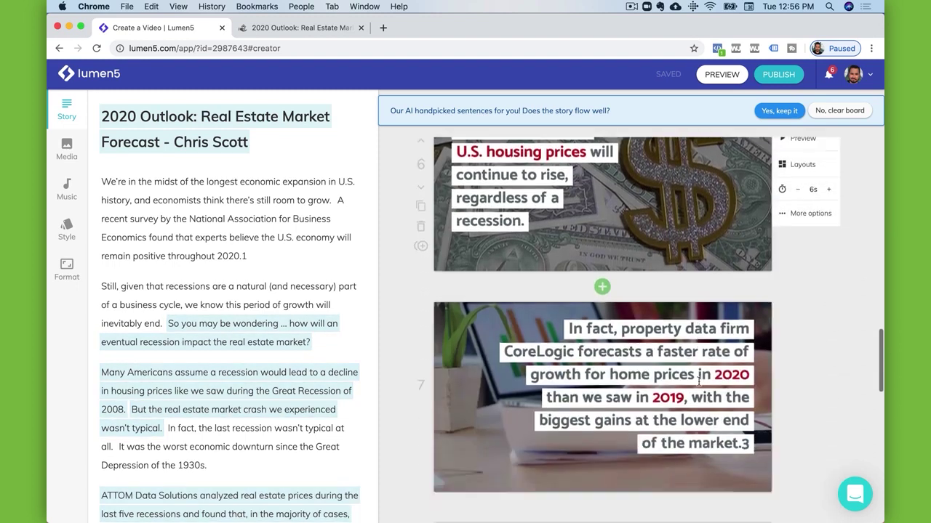
# Reopen the "Recently Sold Wild Canyon Loop" project from the dashboard, play its full preview with sound, and close the preview.
pyautogui.click(56, 79)
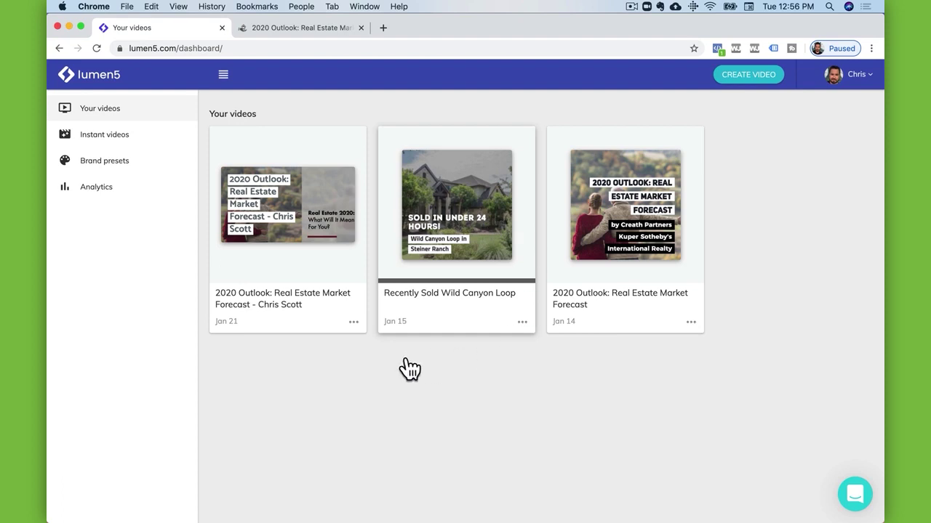
pyautogui.click(463, 243)
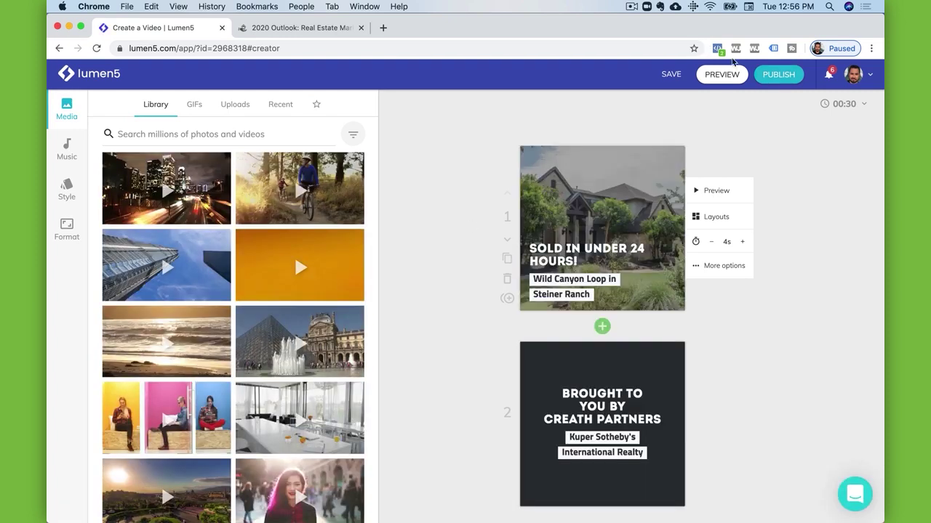
pyautogui.click(727, 77)
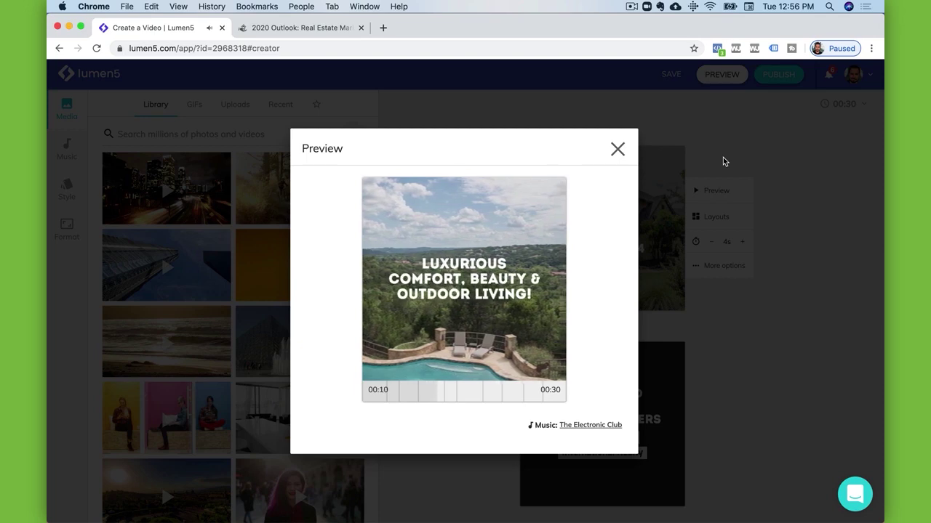
pyautogui.press('XF86AudioRaiseVolume')
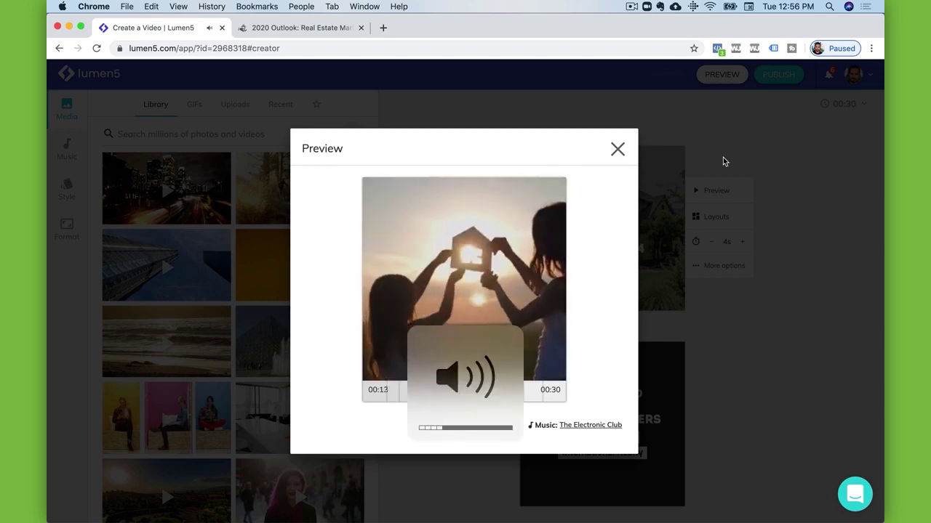
pyautogui.press('XF86AudioLowerVolume')
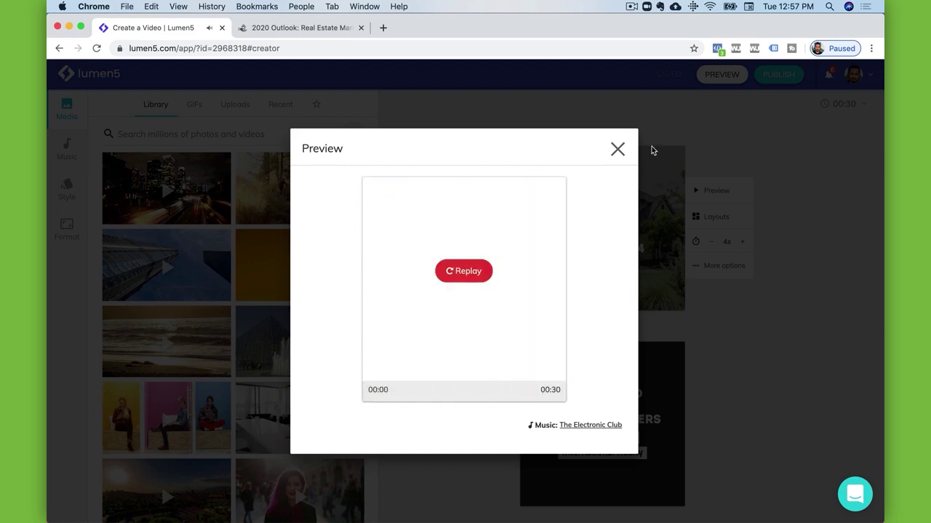
pyautogui.click(615, 149)
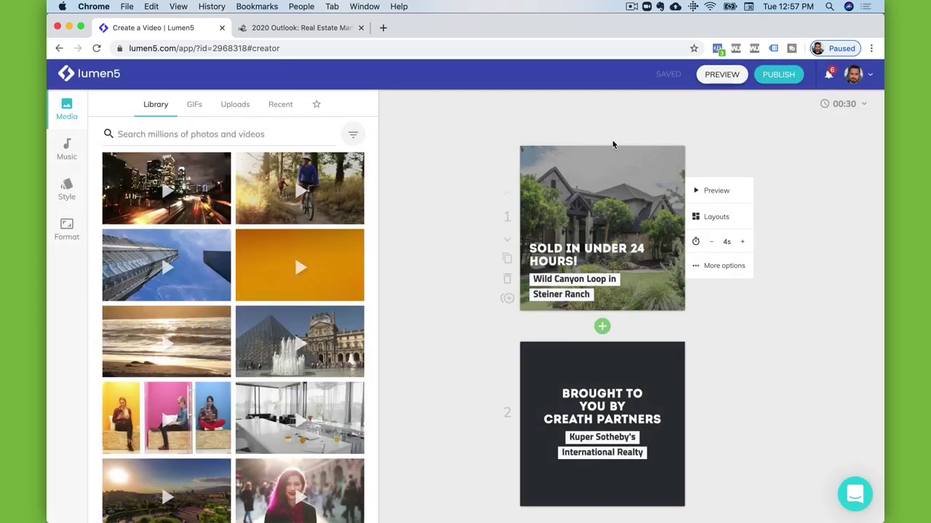
# Examine the listing video's storyboard from scene 2 to scene 7, paying attention to the text-free scene 5.
pyautogui.scroll(-5, 706, 376)
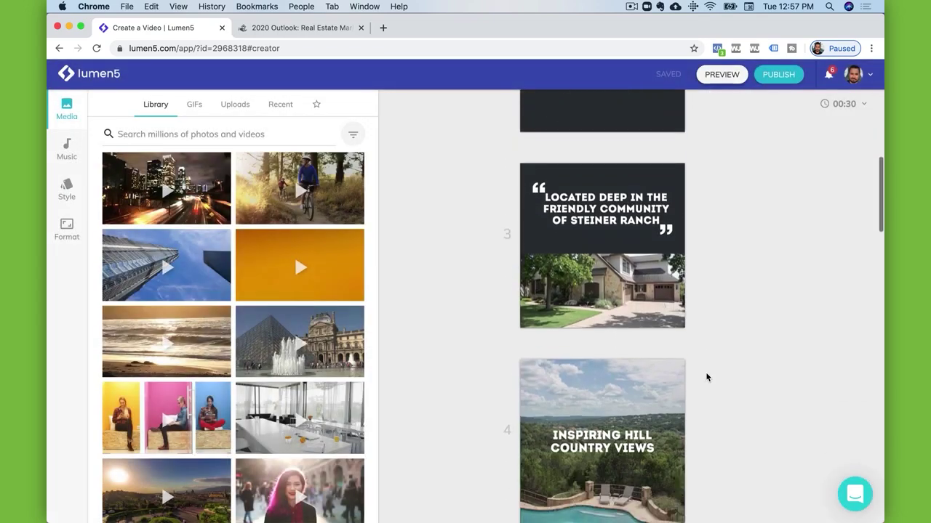
pyautogui.scroll(-5, 706, 376)
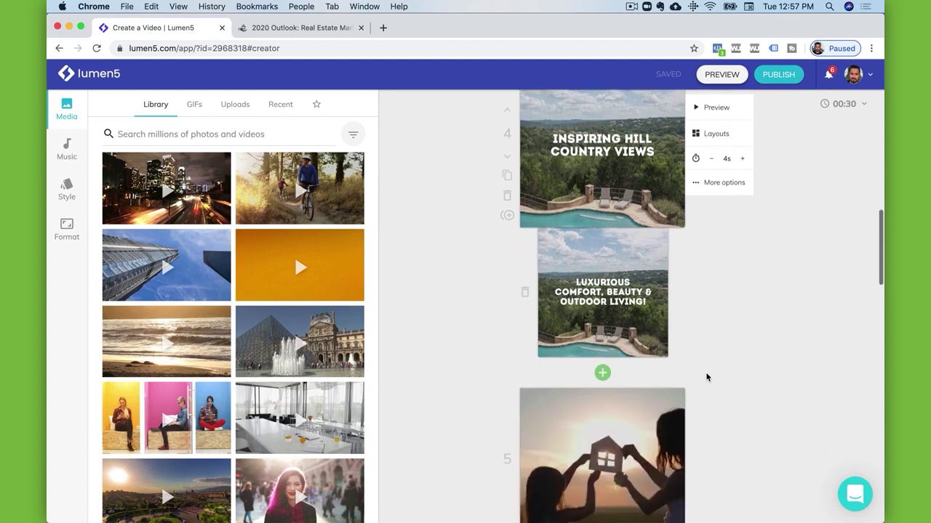
pyautogui.scroll(-3, 706, 376)
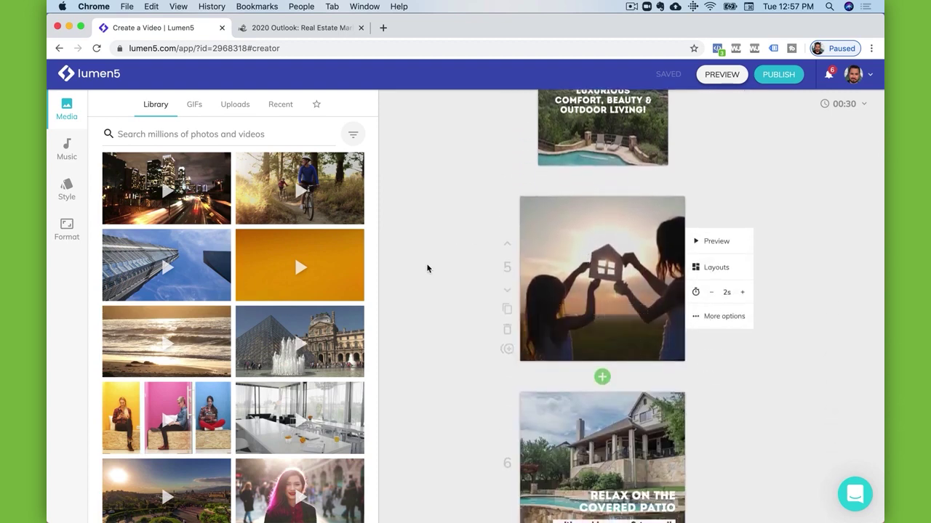
pyautogui.scroll(-3, 598, 256)
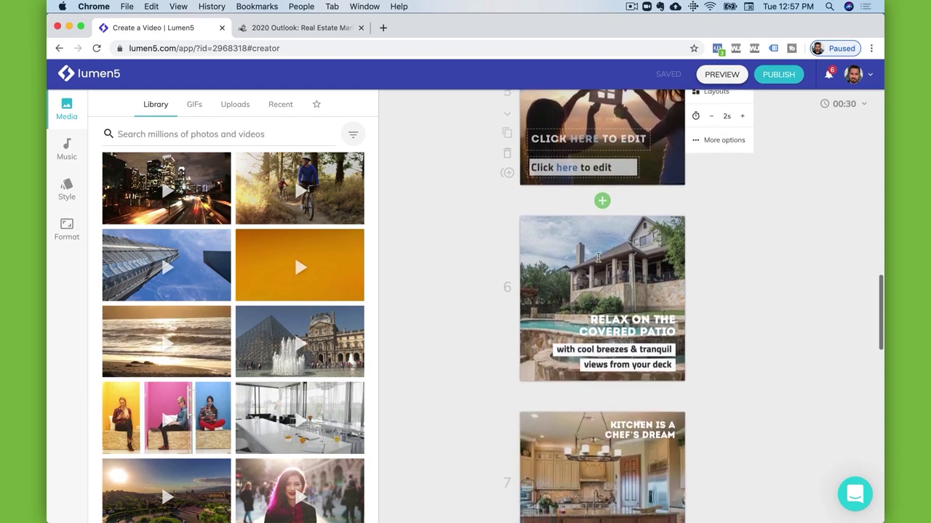
pyautogui.scroll(2, 582, 218)
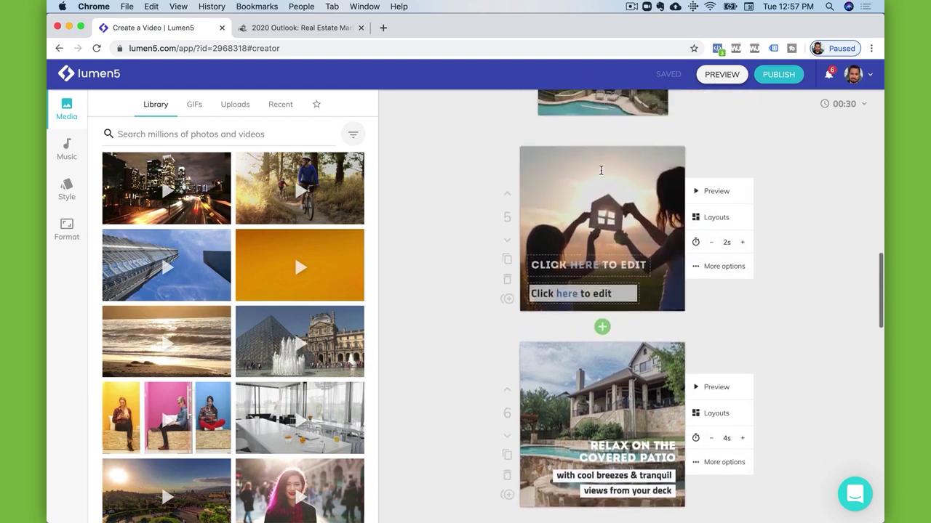
pyautogui.scroll(-3, 454, 330)
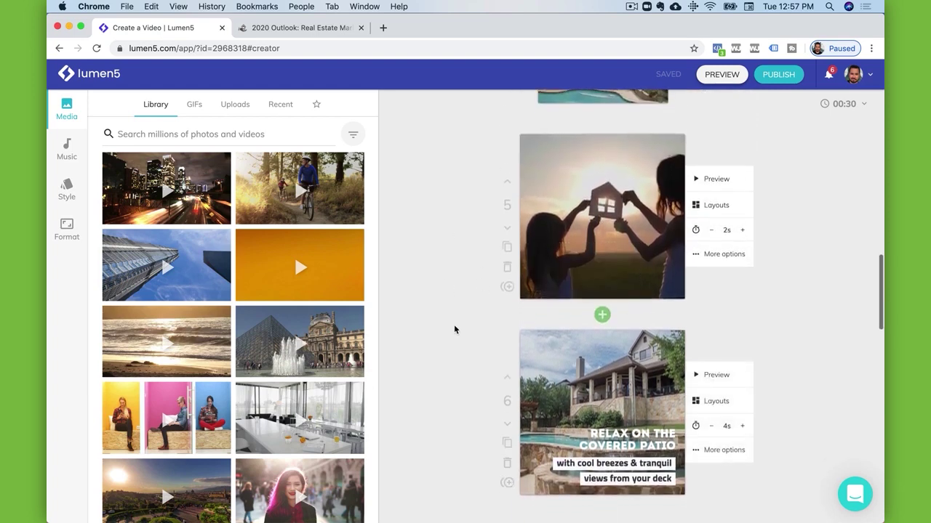
# Examine the listing video's remaining scenes from scene 7 to the closing scene 10, and return to the first scene.
pyautogui.scroll(-2, 454, 329)
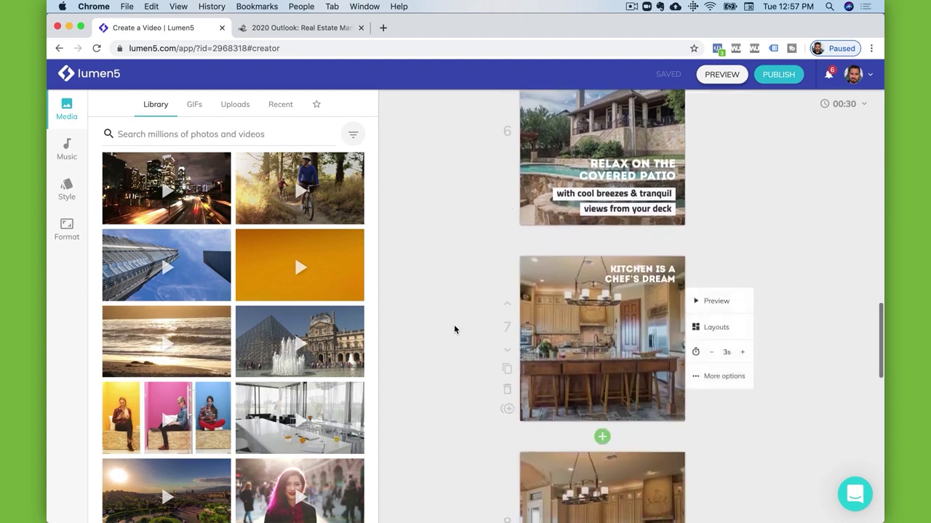
pyautogui.scroll(-2, 455, 329)
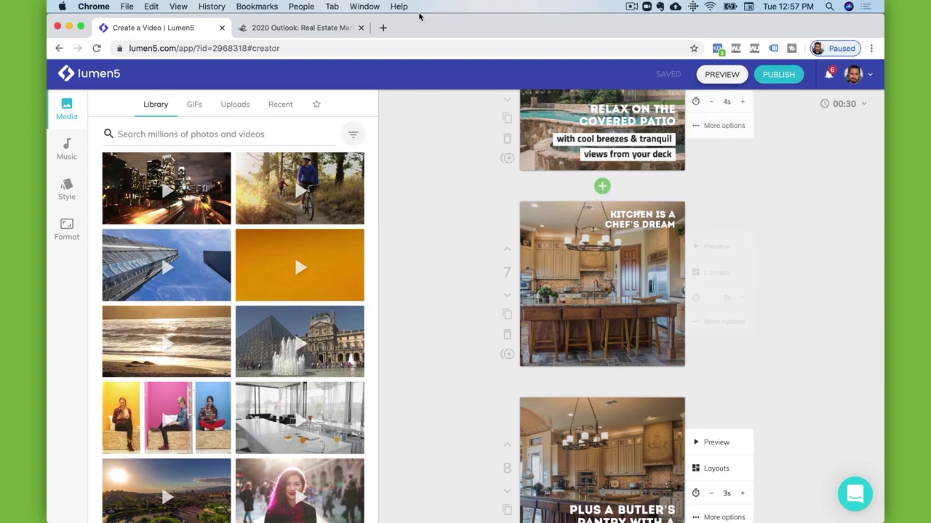
pyautogui.scroll(-8, 476, 322)
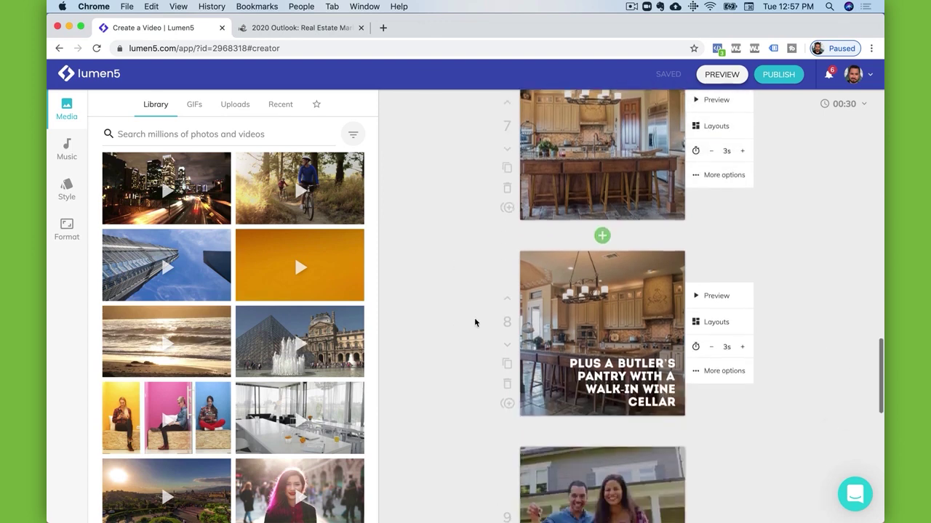
pyautogui.scroll(-1, 475, 322)
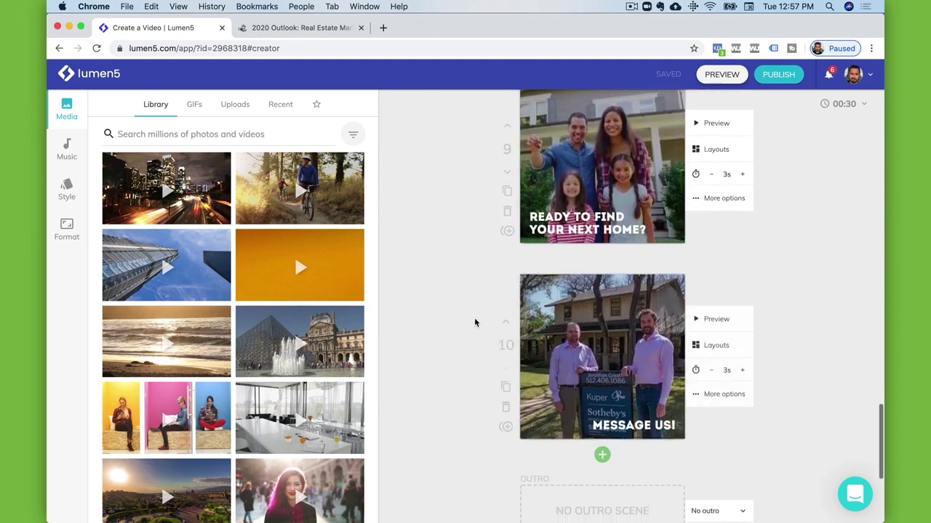
pyautogui.scroll(20, 475, 322)
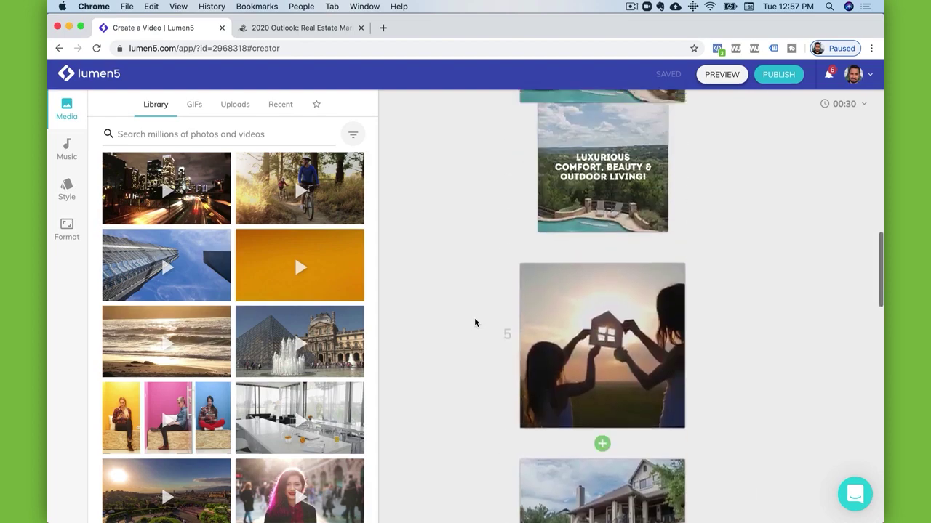
pyautogui.scroll(2, 475, 322)
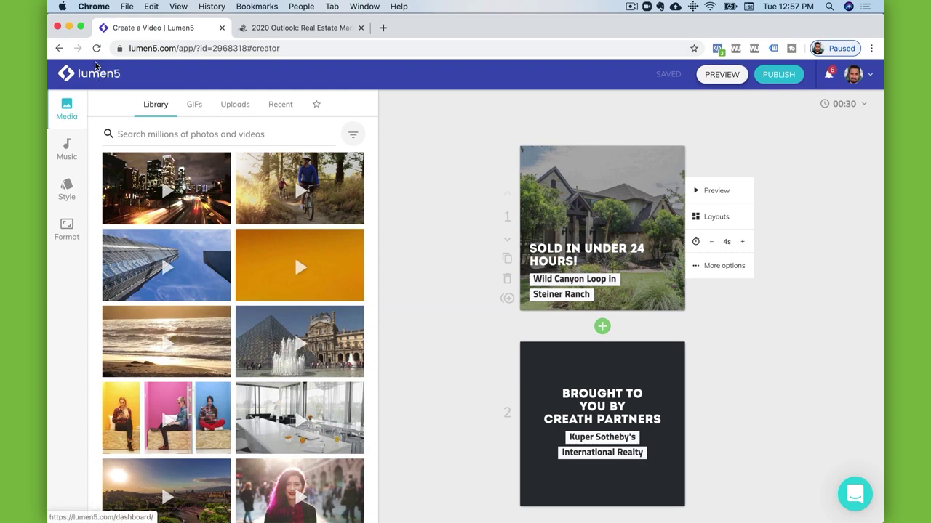
# View the start page for making a new video, with its blog, script and media options, and return to the dashboard.
pyautogui.click(84, 80)
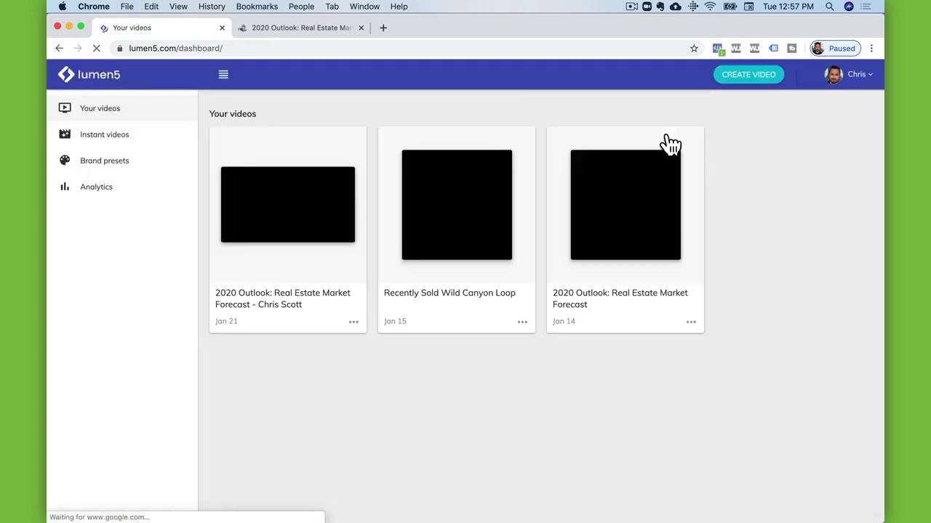
pyautogui.click(732, 86)
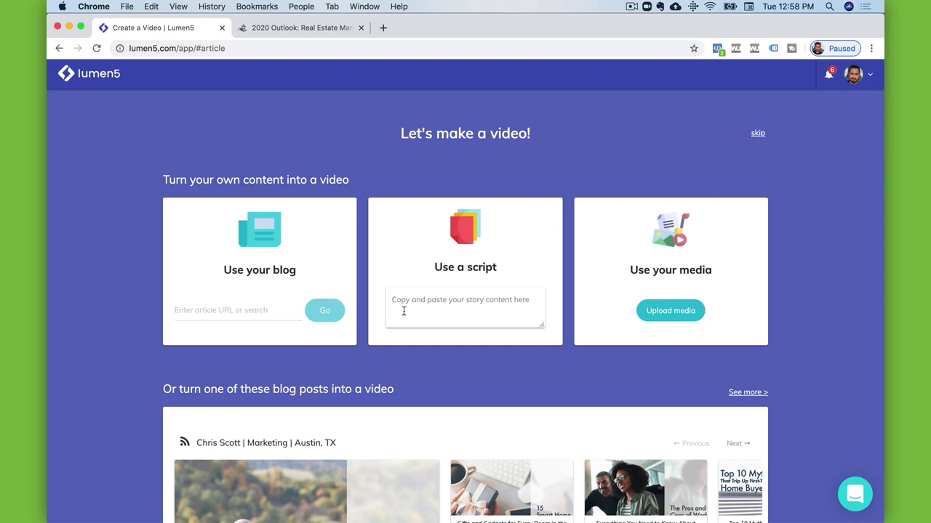
pyautogui.click(82, 74)
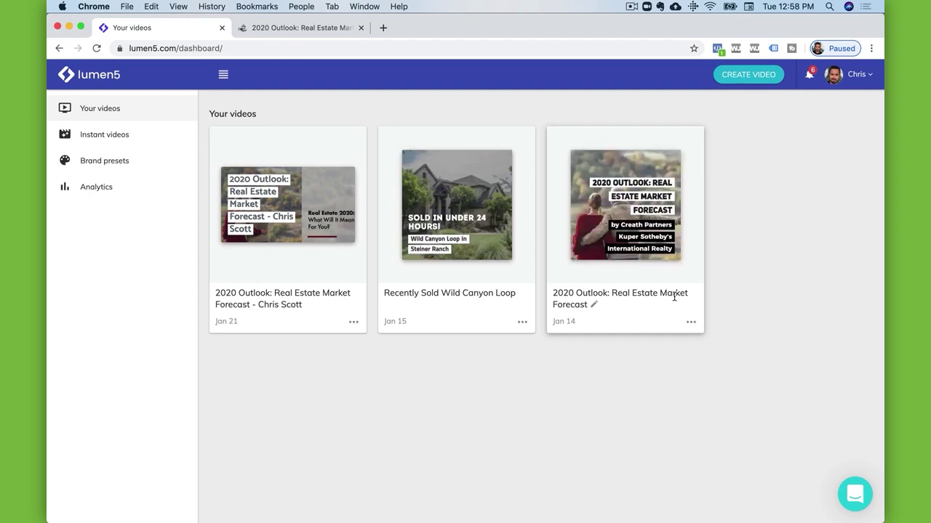
# Reopen the "Recently Sold Wild Canyon Loop" project and add a new scene after scene 10.
pyautogui.click(474, 226)
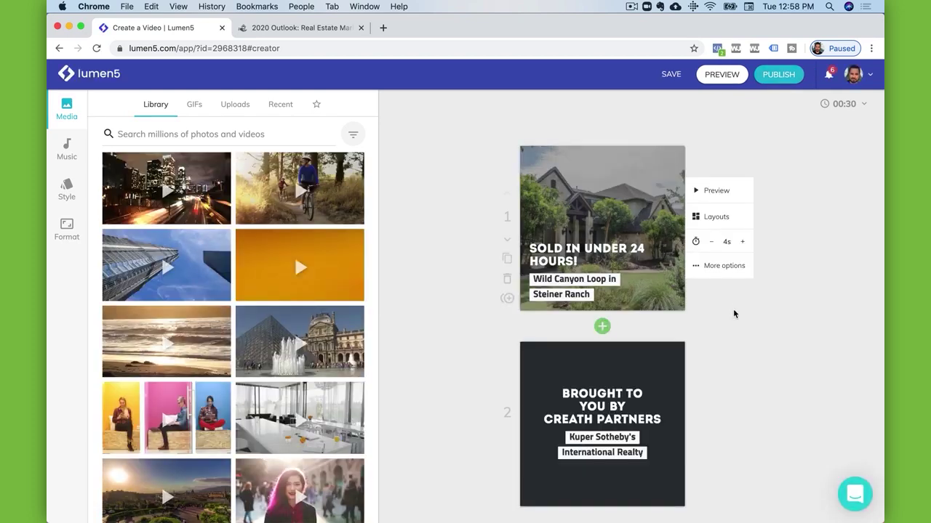
pyautogui.scroll(-10, 734, 313)
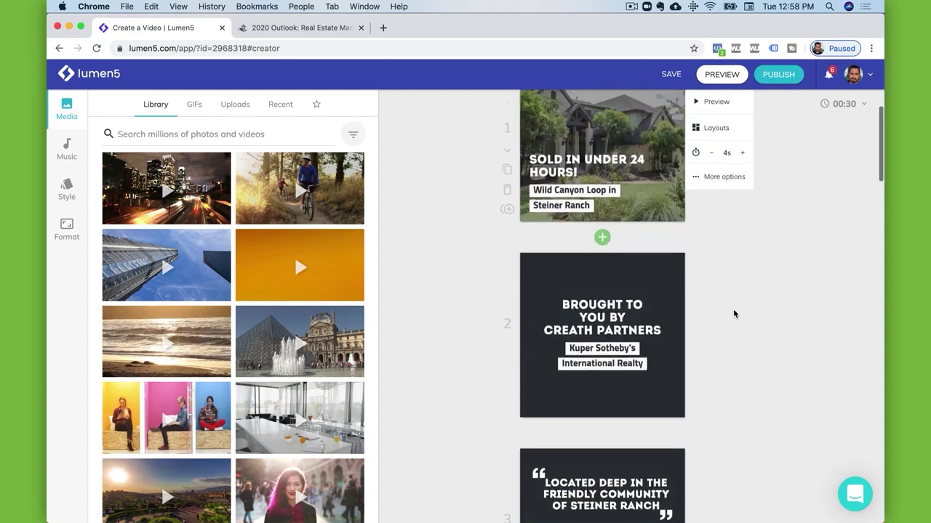
pyautogui.scroll(-15, 734, 313)
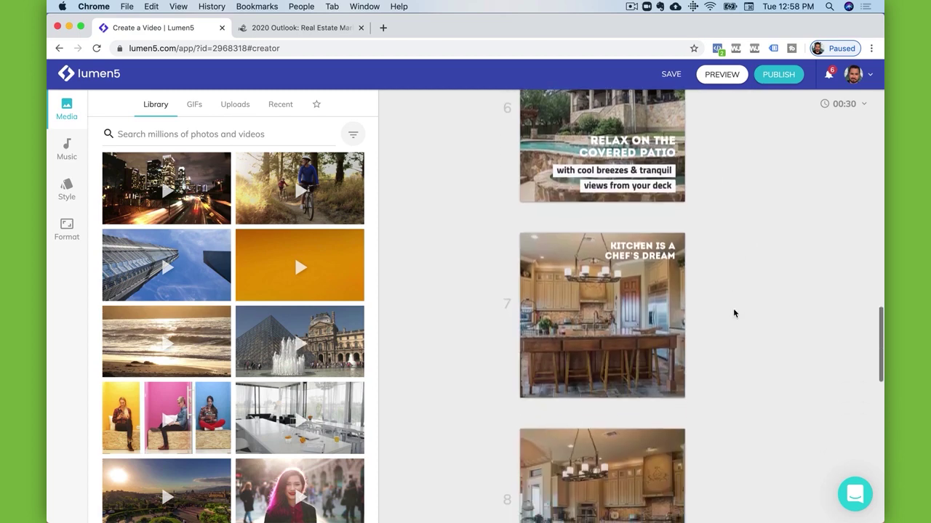
pyautogui.scroll(-5, 735, 320)
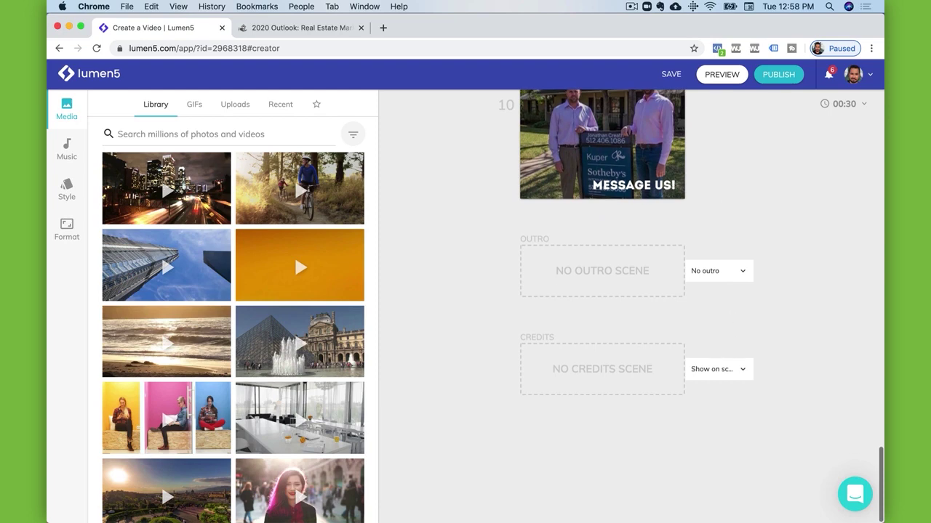
pyautogui.scroll(1, 617, 219)
pyautogui.scroll(1, 617, 219)
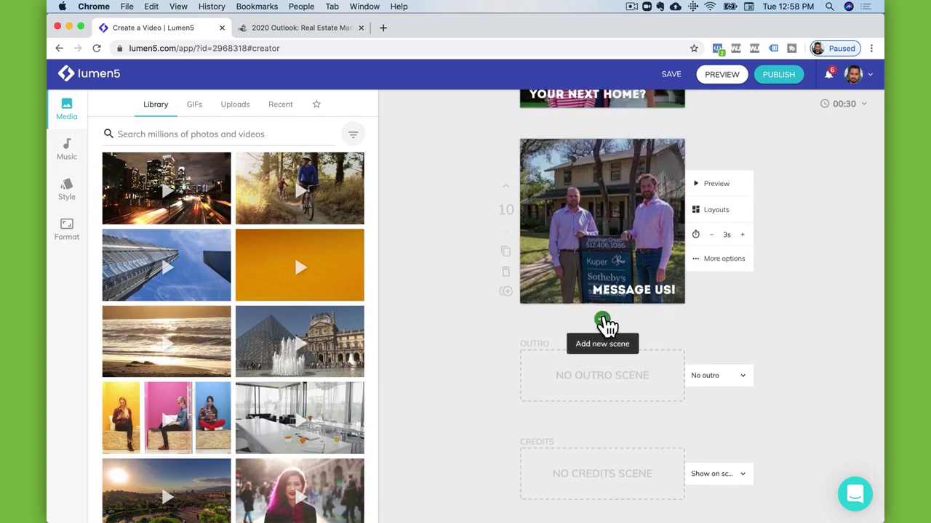
pyautogui.click(602, 320)
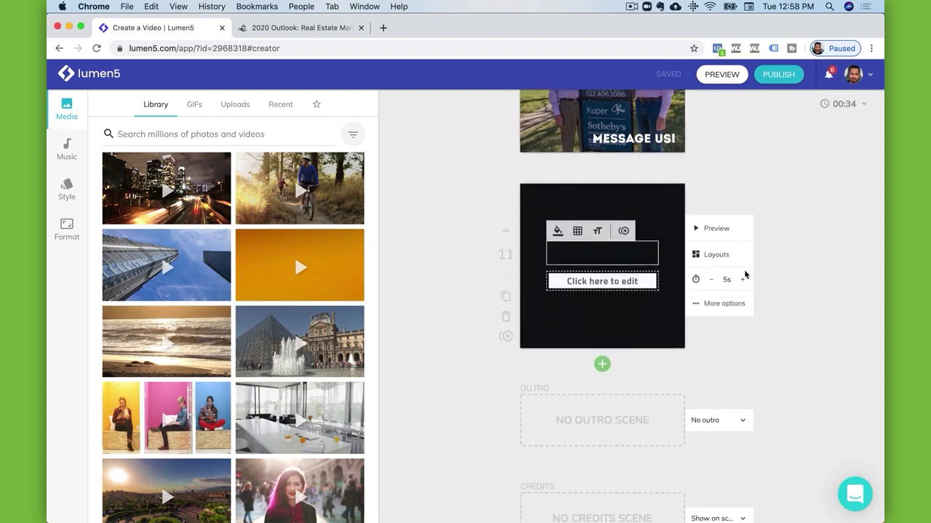
# Fill the empty scene 11 with the uploaded photo of the house's driveway and front exterior.
pyautogui.click(233, 116)
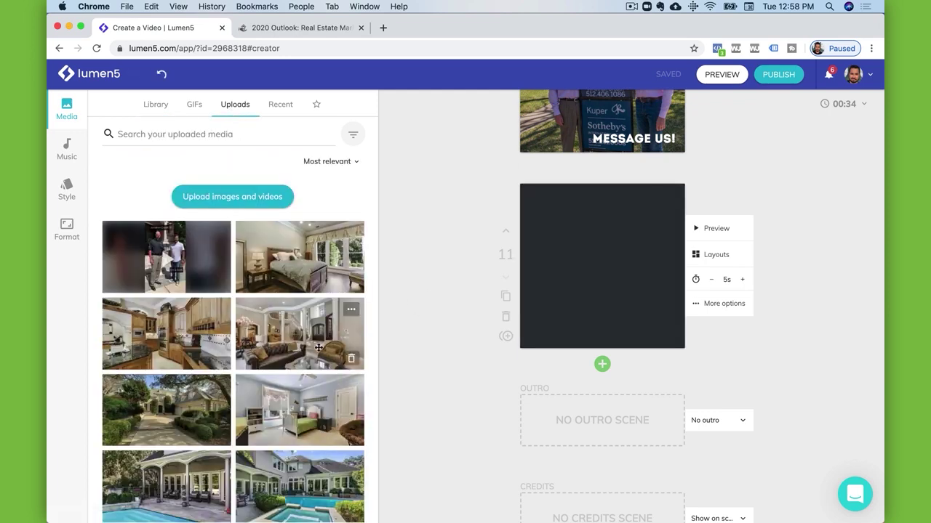
pyautogui.scroll(-1, 196, 416)
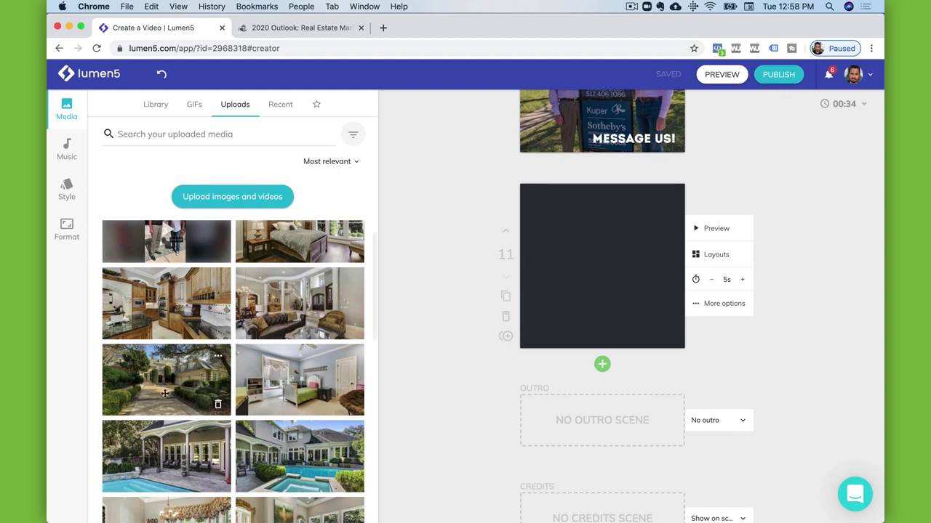
pyautogui.moveTo(397, 359); pyautogui.dragTo(574, 300)
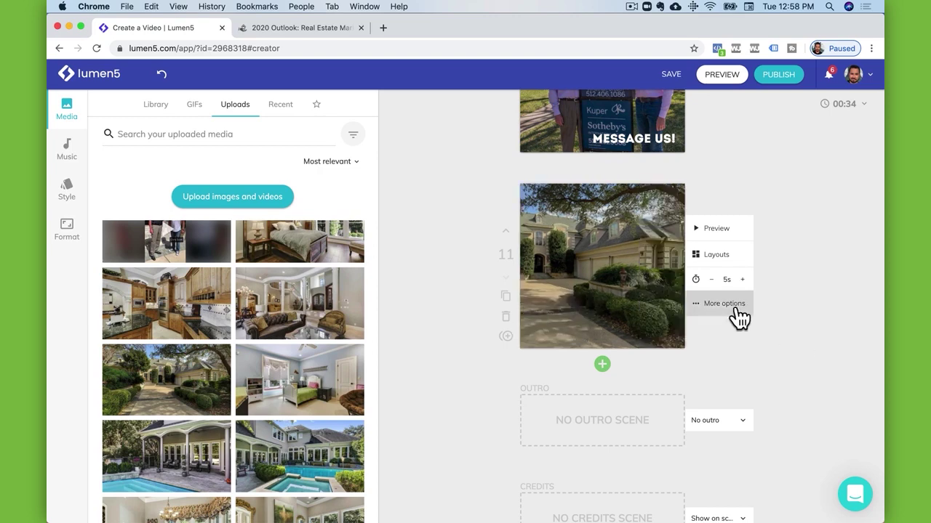
# Shift the crop of scene 11's photo leftward so it frames the driveway and the front entrance.
pyautogui.click(703, 305)
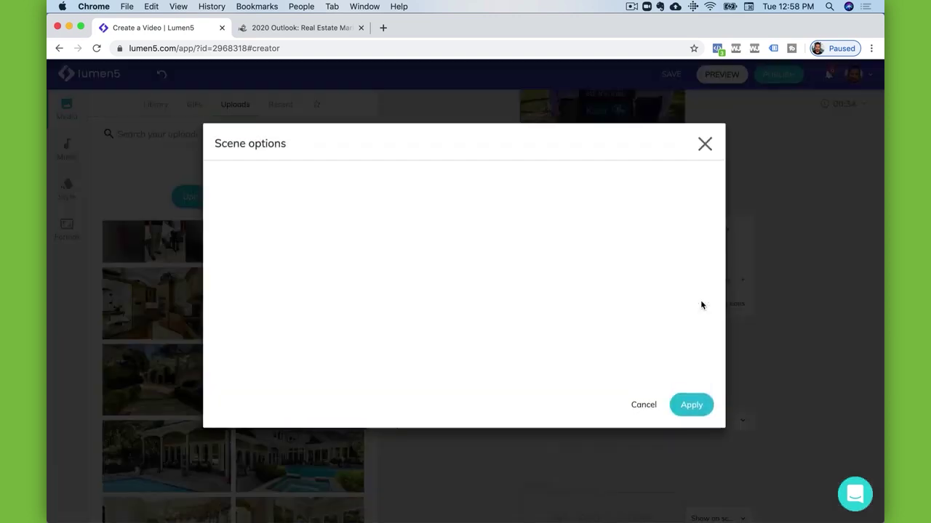
pyautogui.click(480, 179)
pyautogui.moveTo(540, 299); pyautogui.dragTo(491, 300)
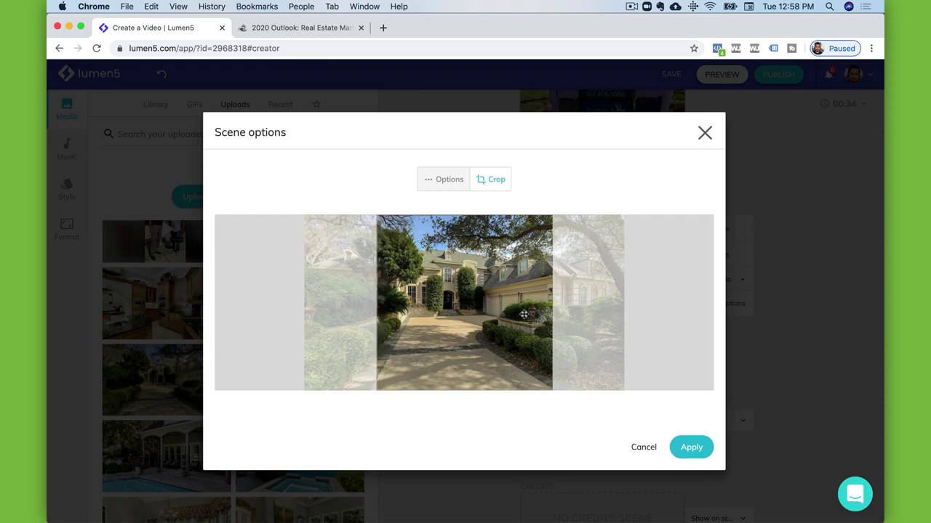
pyautogui.click(702, 452)
# Set scene 11's background animation to Zoom out and preview the scene.
pyautogui.click(716, 305)
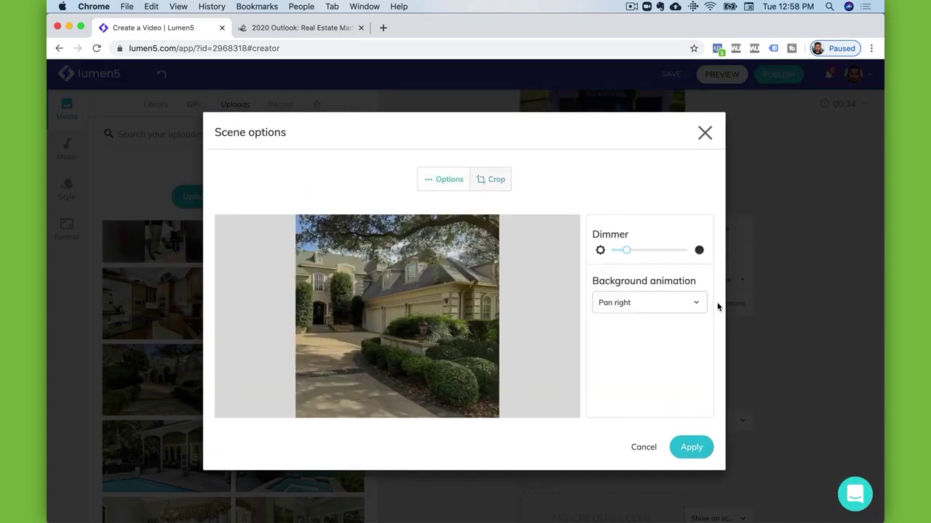
pyautogui.click(666, 311)
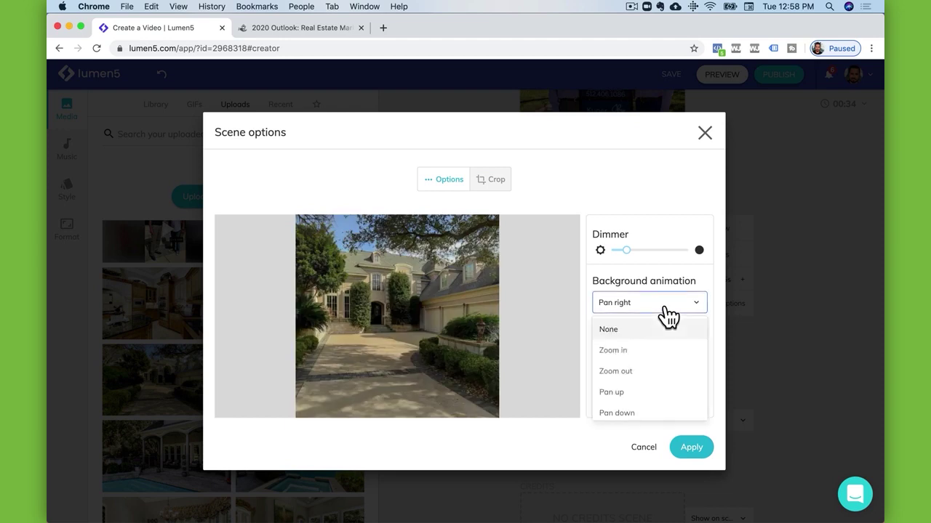
pyautogui.click(666, 371)
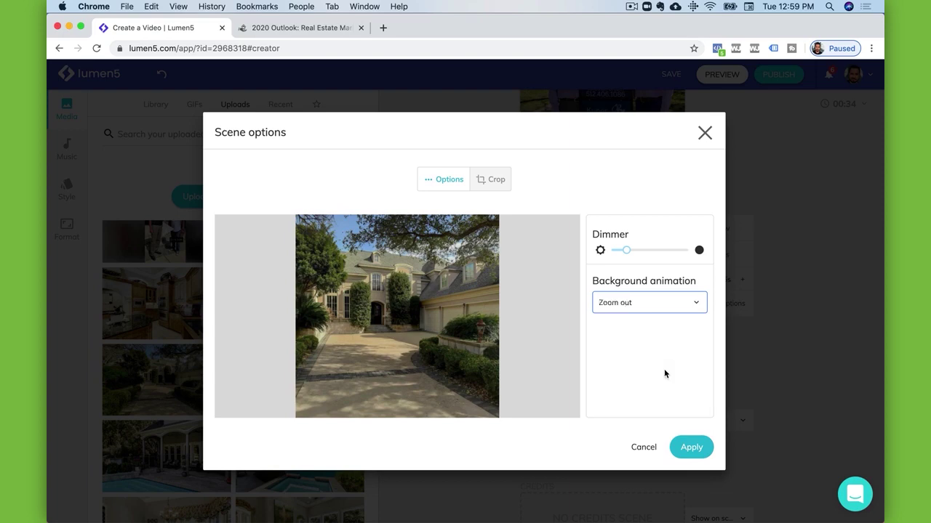
pyautogui.click(692, 448)
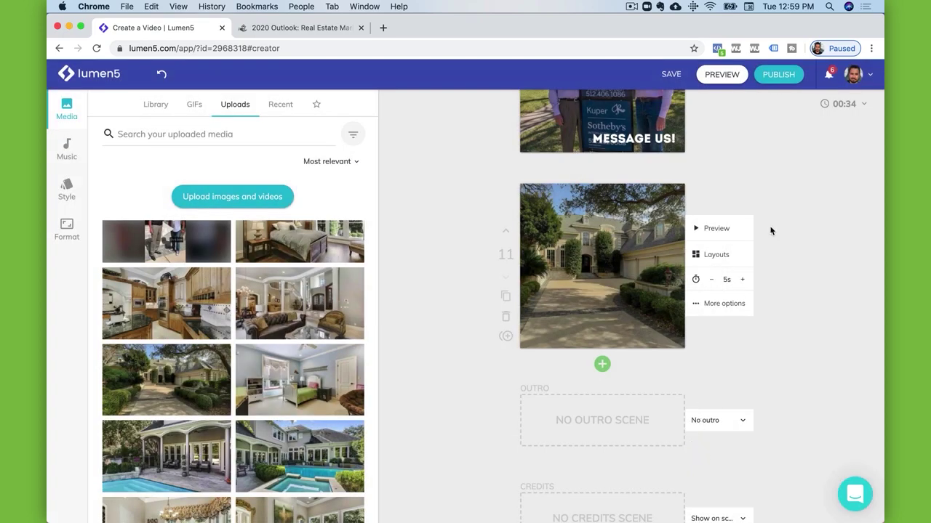
pyautogui.click(725, 233)
# Enter the title "WE'RE HERE TO HELP!" in scene 11, with "TO HELP!" on the second line.
pyautogui.click(599, 304)
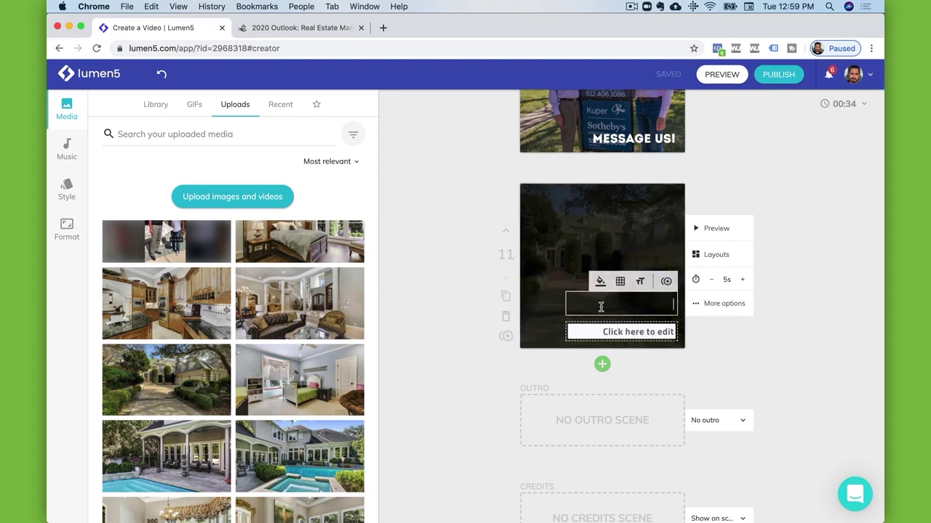
pyautogui.write("WE'RE HERE TO HEL")
pyautogui.press('BackSpace')
pyautogui.press('BackSpace')
pyautogui.press('BackSpace')
pyautogui.press('BackSpace')
pyautogui.write('HELP!')
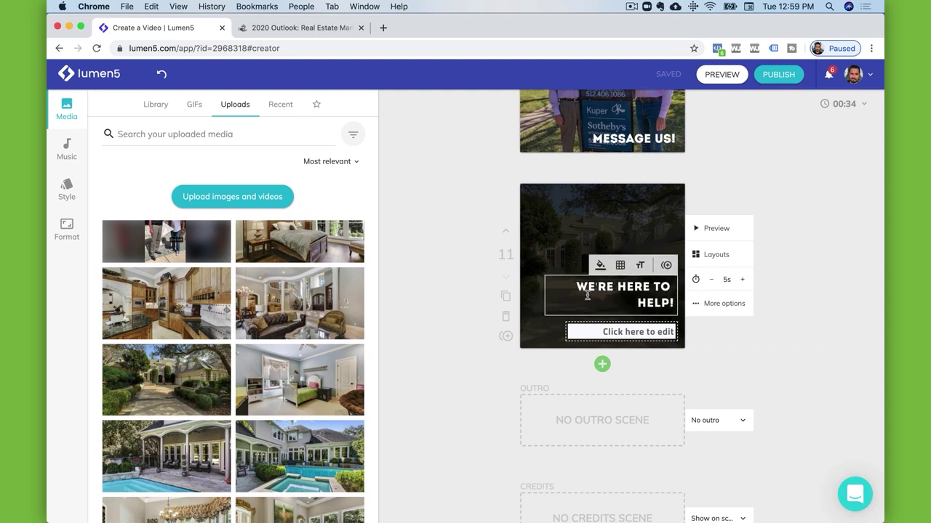
pyautogui.press('Return')
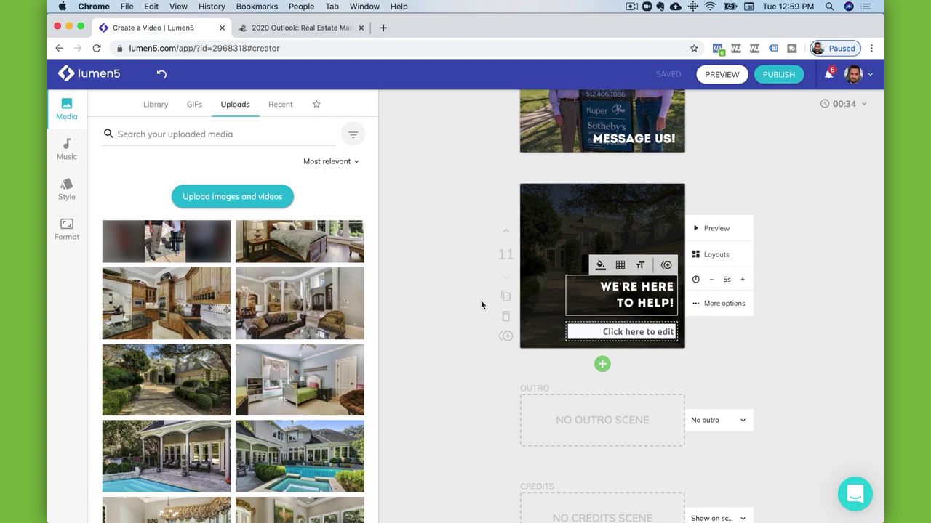
pyautogui.click(662, 377)
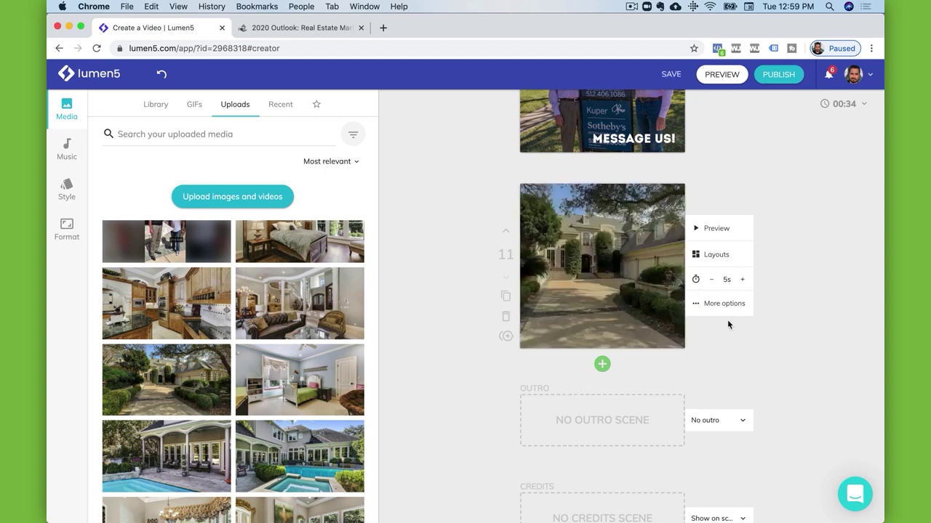
# Shorten scene 11's duration to 3 s and preview the scene.
pyautogui.click(711, 279)
pyautogui.click(711, 279)
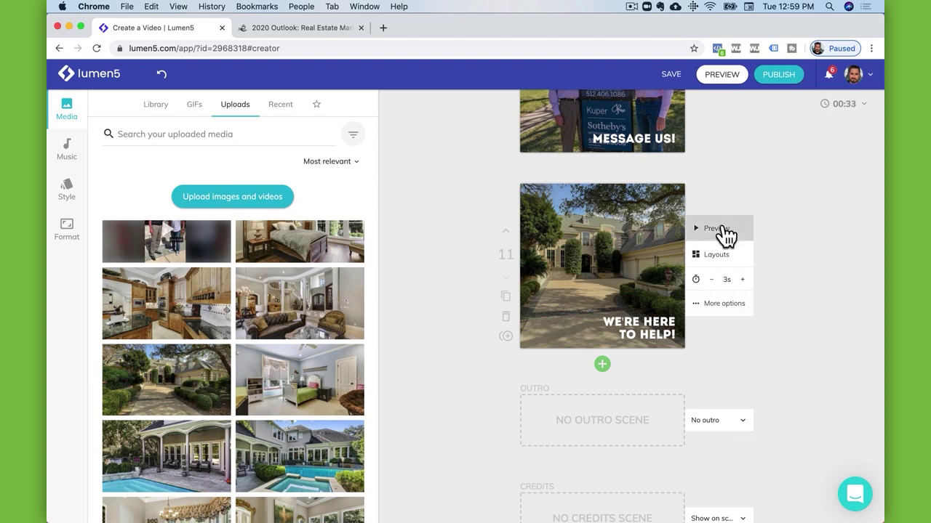
pyautogui.click(723, 230)
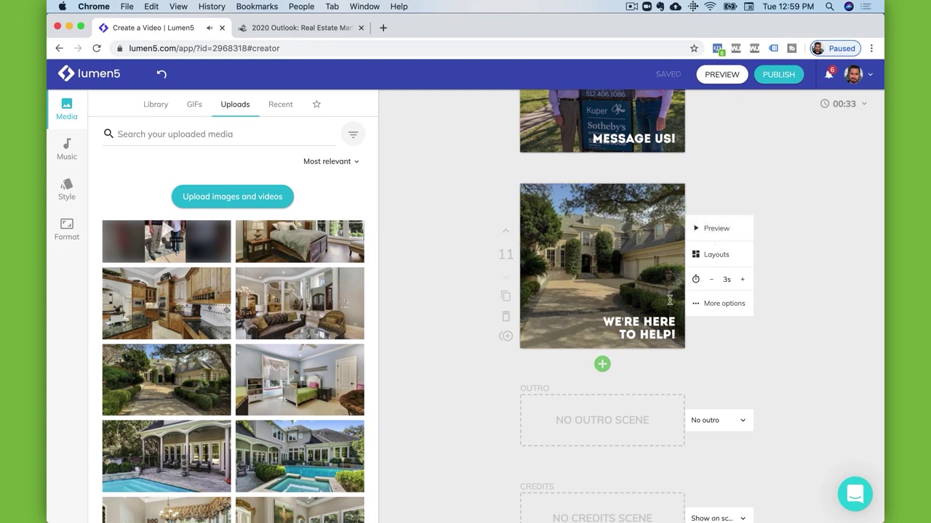
# Apply the highlight color to the words "WE'RE HERE" in scene 11's title.
pyautogui.click(632, 316)
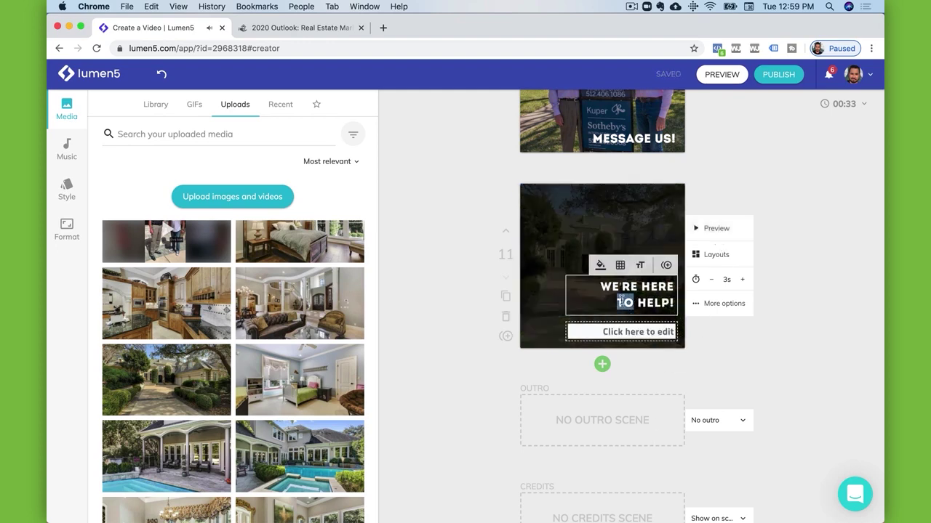
pyautogui.tripleClick(620, 301)
pyautogui.click(616, 290)
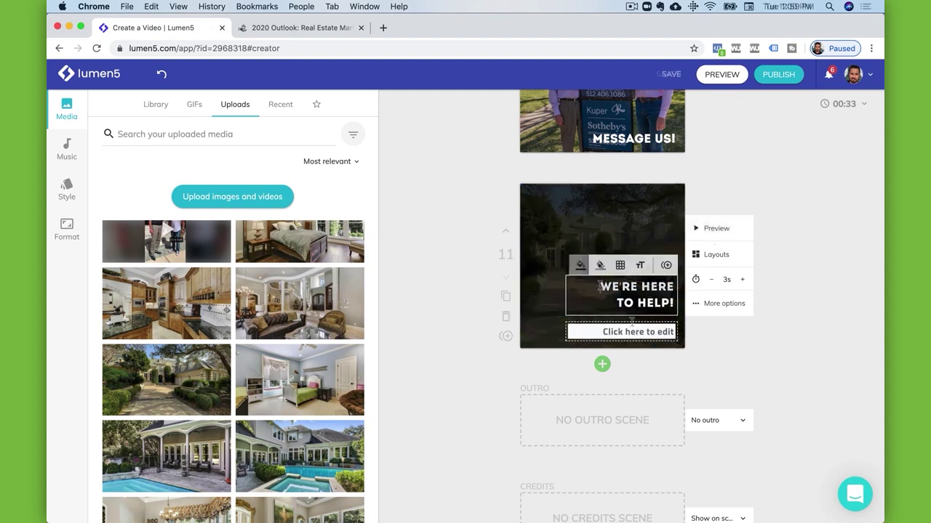
pyautogui.doubleClick(615, 286)
pyautogui.click(615, 285)
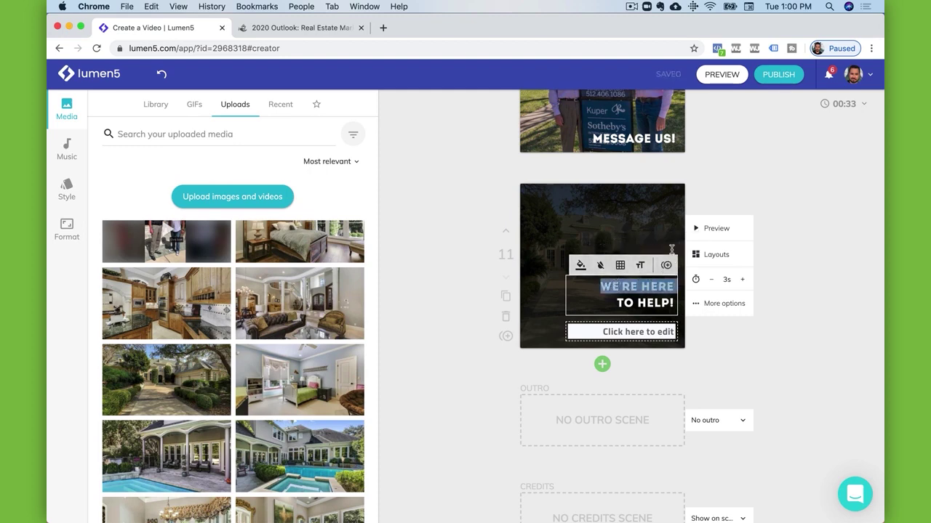
# Extend scene 11 with an additional text sub-scene and activate its empty title for editing.
pyautogui.click(666, 268)
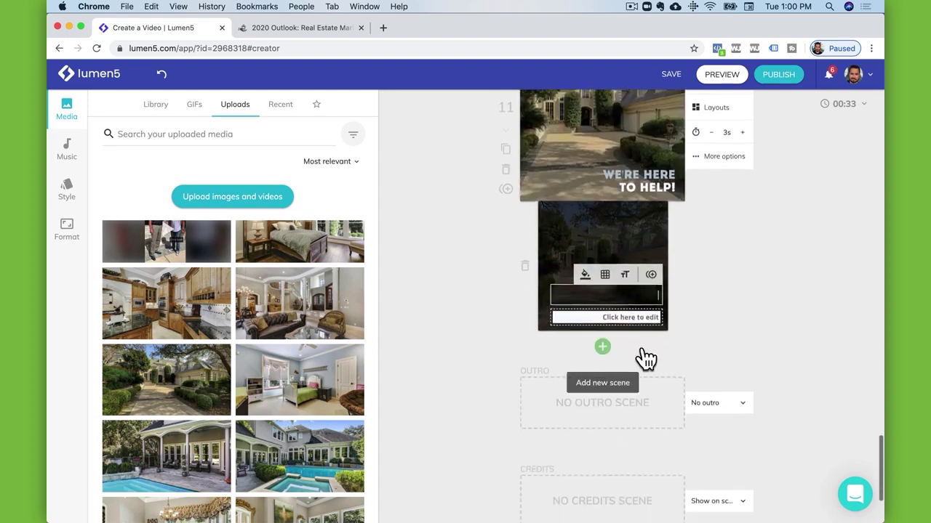
pyautogui.click(618, 288)
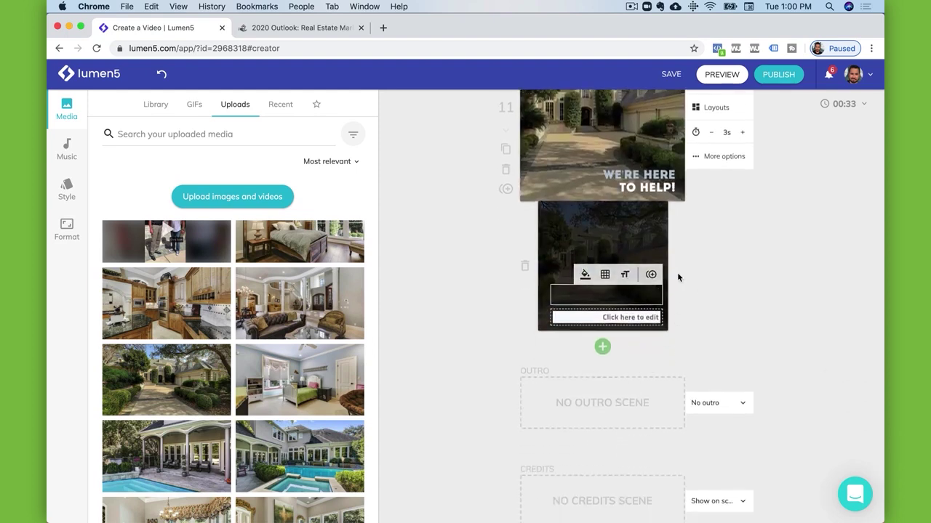
# Delete the empty text sub-scene attached to scene 11.
pyautogui.click(524, 267)
pyautogui.scroll(5, 603, 283)
pyautogui.scroll(-5, 661, 282)
# Preview scene 4 to examine how its two consecutive captions play over the same hill country background.
pyautogui.scroll(10, 833, 270)
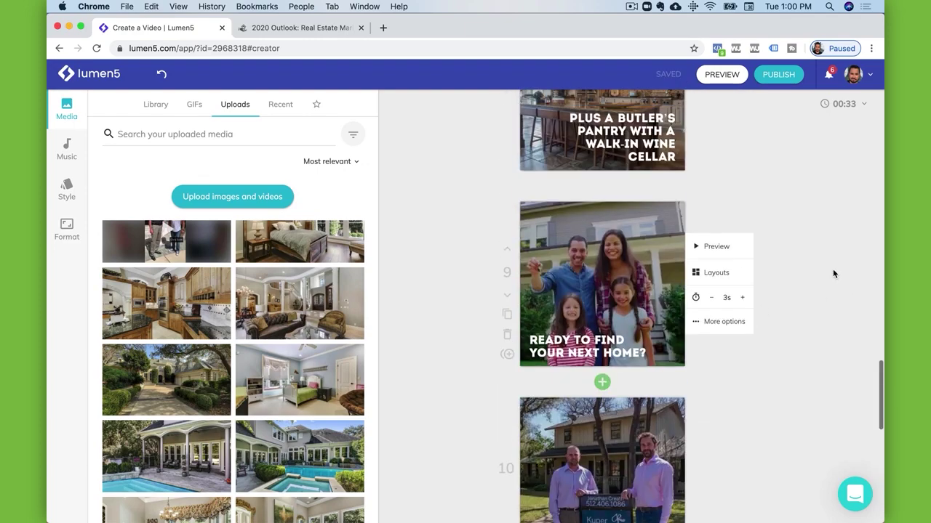
pyautogui.scroll(8, 833, 273)
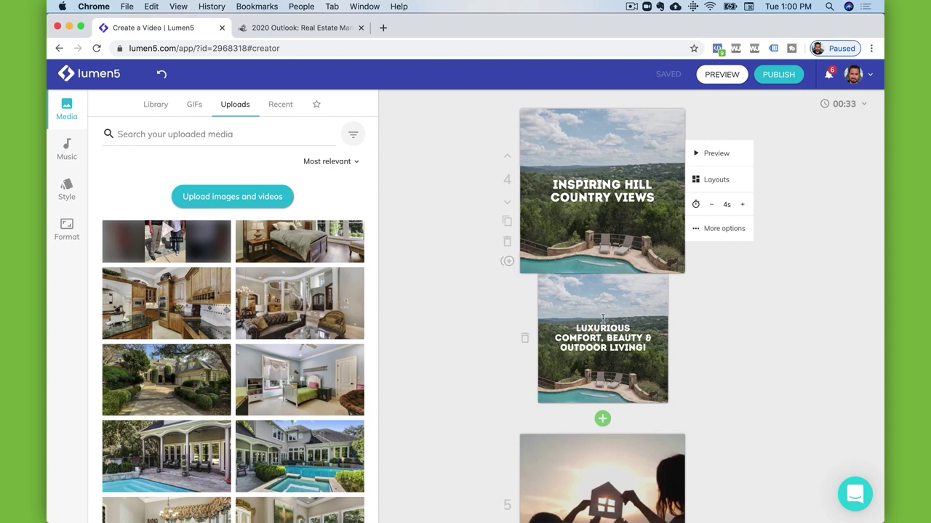
pyautogui.click(732, 158)
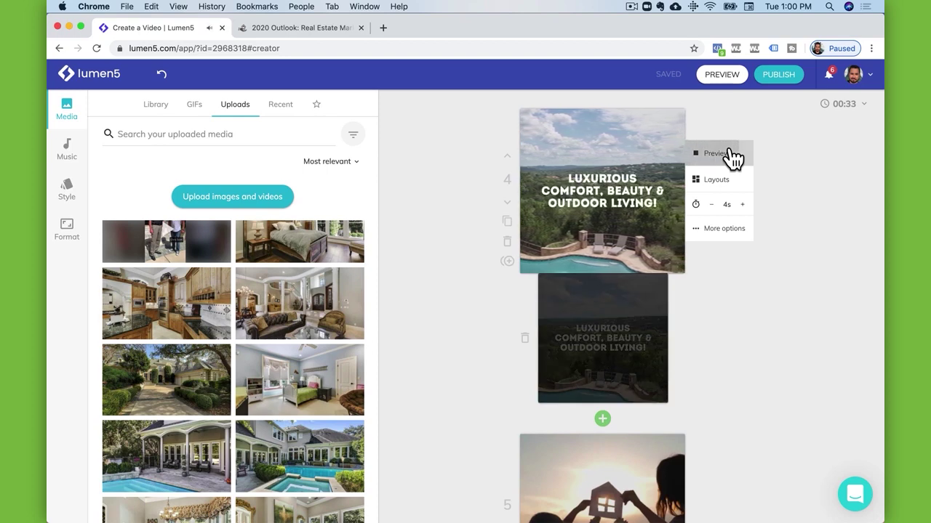
pyautogui.click(732, 158)
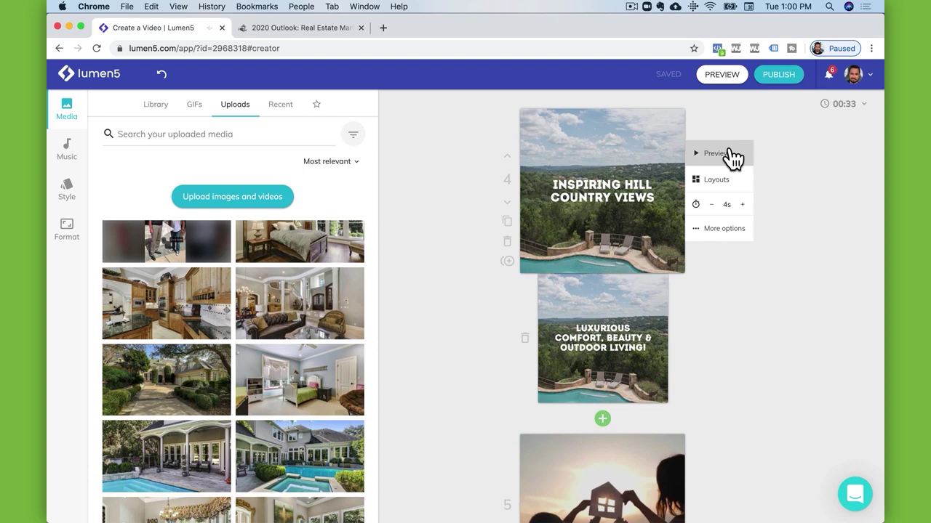
# Apply the Quote layout with the dark upper text block and the photo below to scene 11, and preview it.
pyautogui.scroll(-15, 777, 338)
pyautogui.scroll(-12, 776, 337)
pyautogui.scroll(-2, 776, 338)
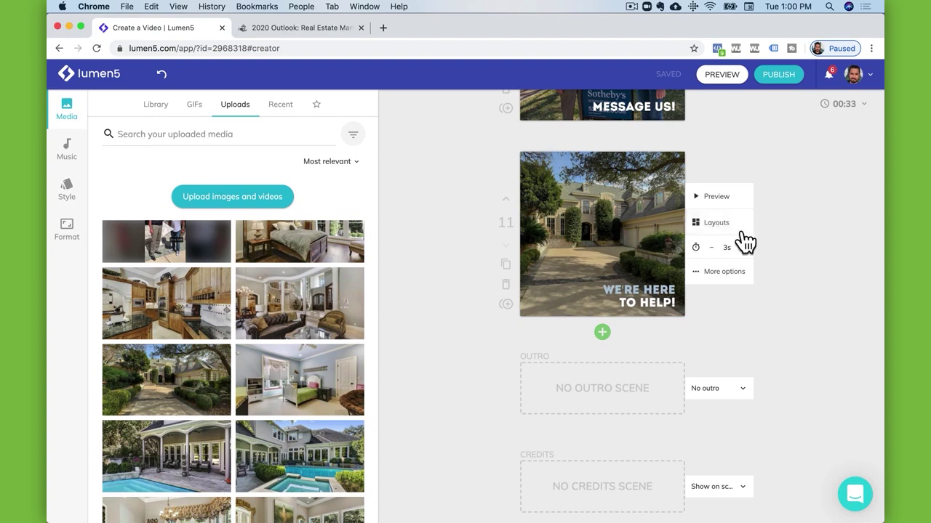
pyautogui.click(726, 225)
pyautogui.scroll(-2, 308, 259)
pyautogui.scroll(-2, 307, 260)
pyautogui.scroll(-1, 277, 411)
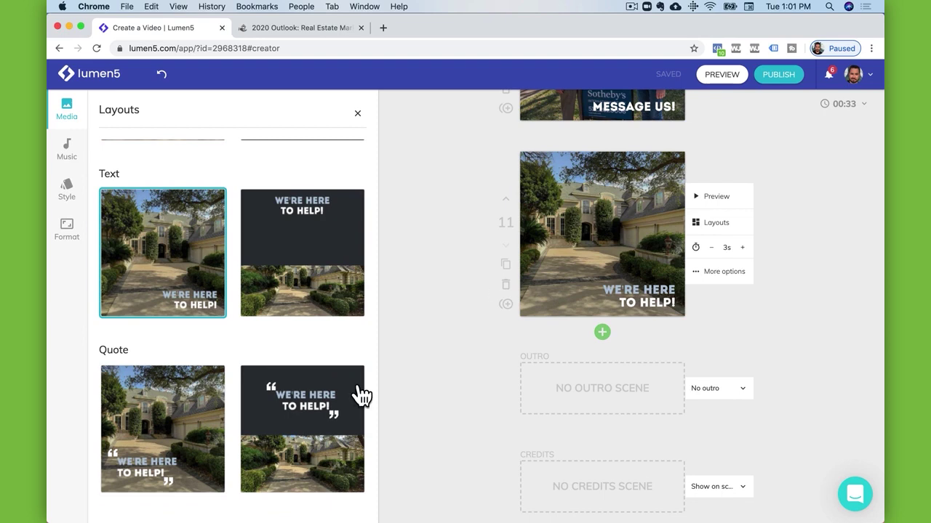
pyautogui.click(325, 414)
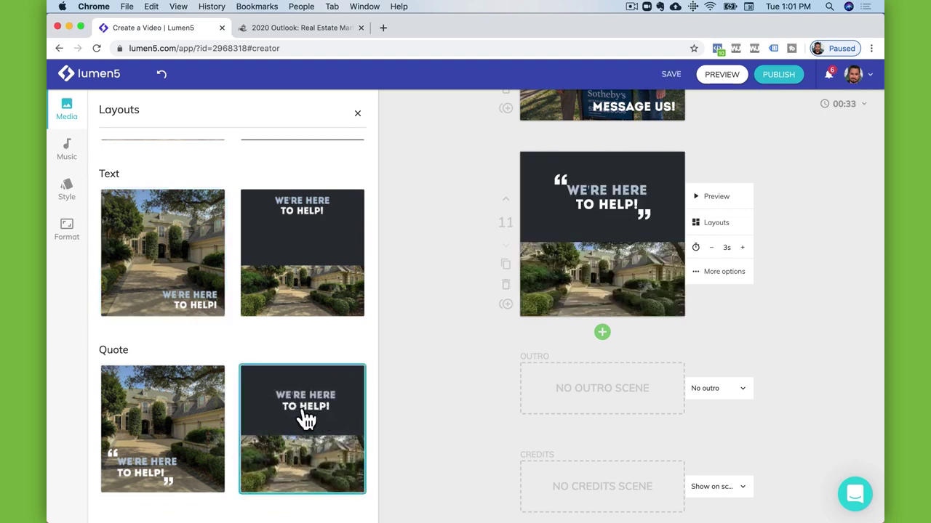
pyautogui.click(727, 195)
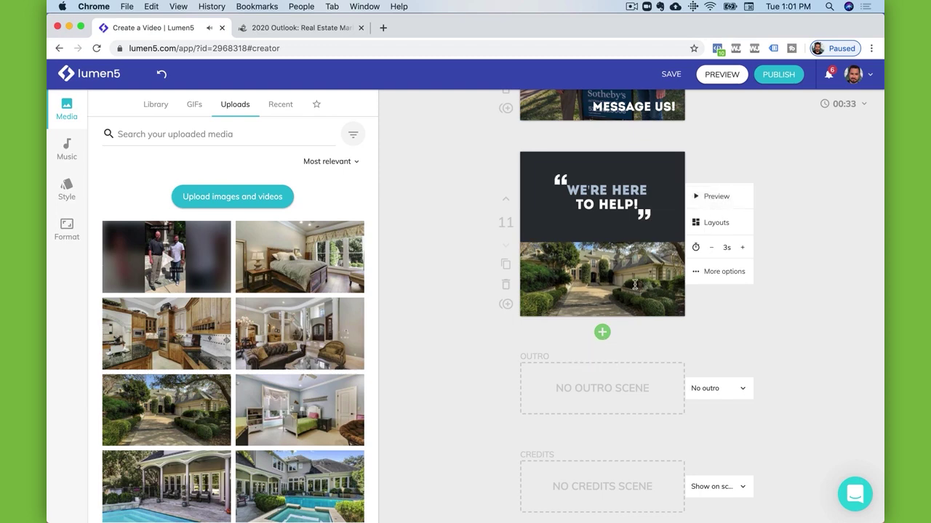
# Reposition the crop area of scene 11's driveway photo slightly higher in the scene options and apply the crop.
pyautogui.scroll(2, 634, 285)
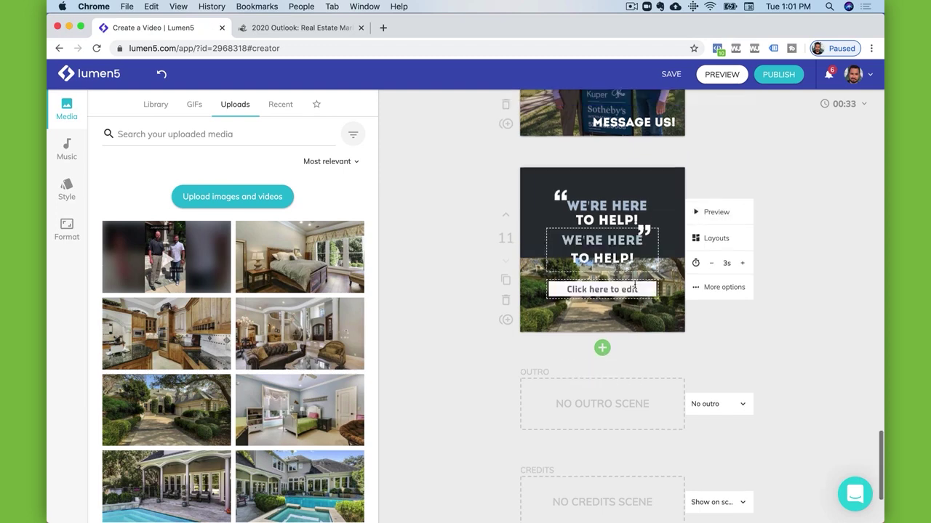
pyautogui.click(724, 303)
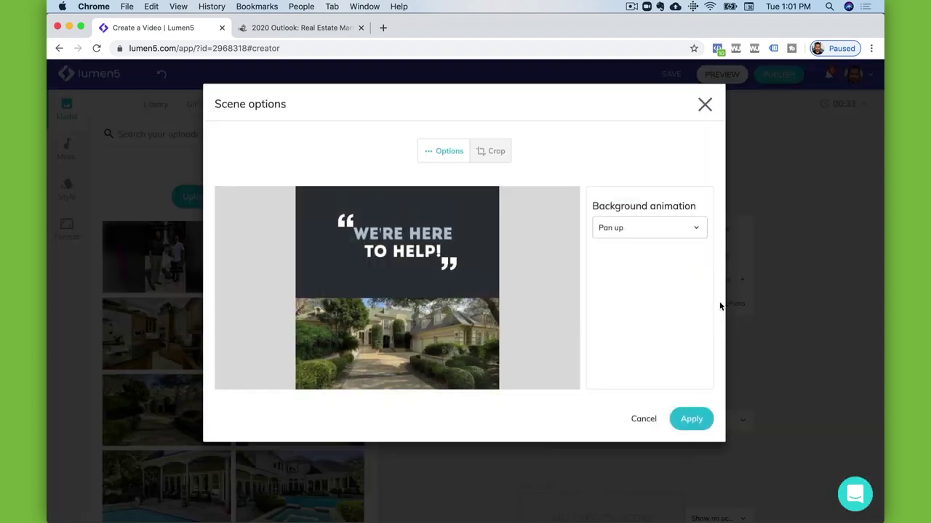
pyautogui.click(493, 182)
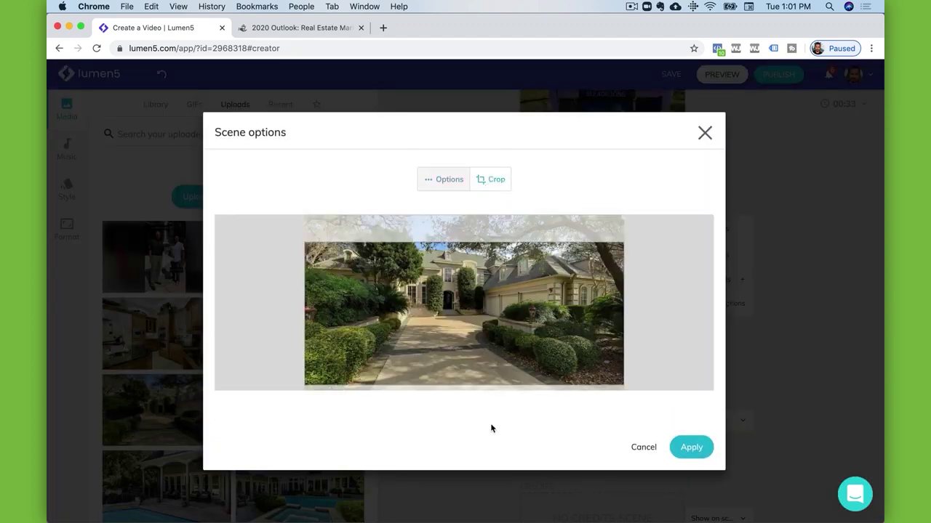
pyautogui.moveTo(488, 296); pyautogui.dragTo(456, 277)
pyautogui.click(691, 447)
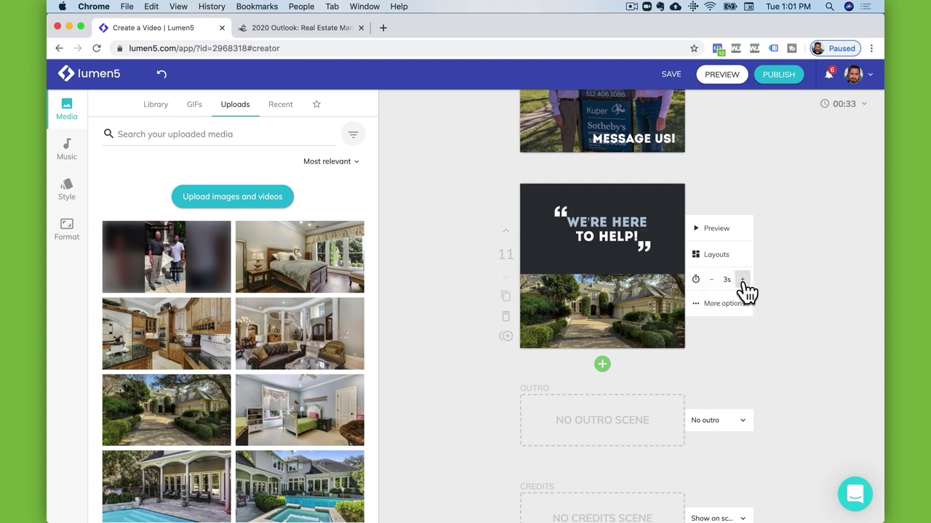
# Delete scene 11, the closing "WE'RE HERE TO HELP!" scene.
pyautogui.scroll(3, 747, 291)
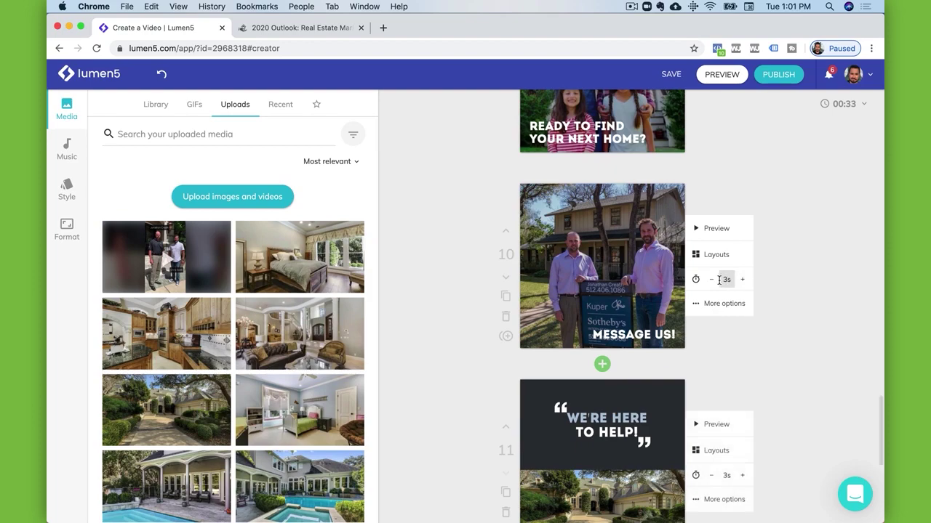
pyautogui.scroll(10, 747, 291)
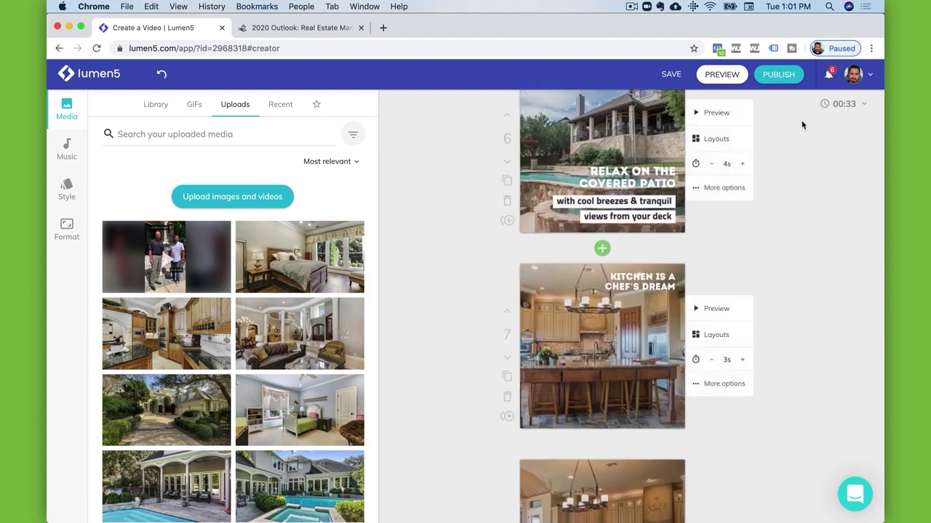
pyautogui.scroll(5, 677, 269)
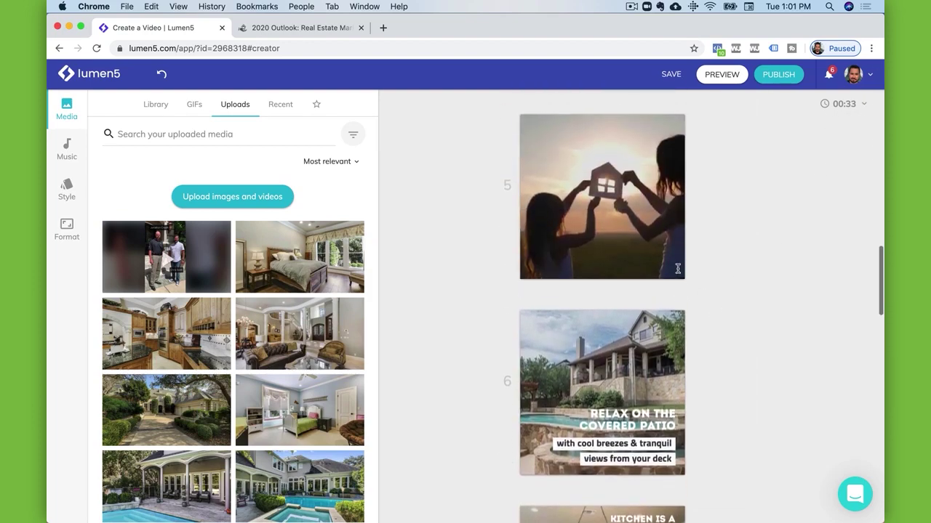
pyautogui.scroll(-15, 677, 269)
pyautogui.scroll(3, 733, 203)
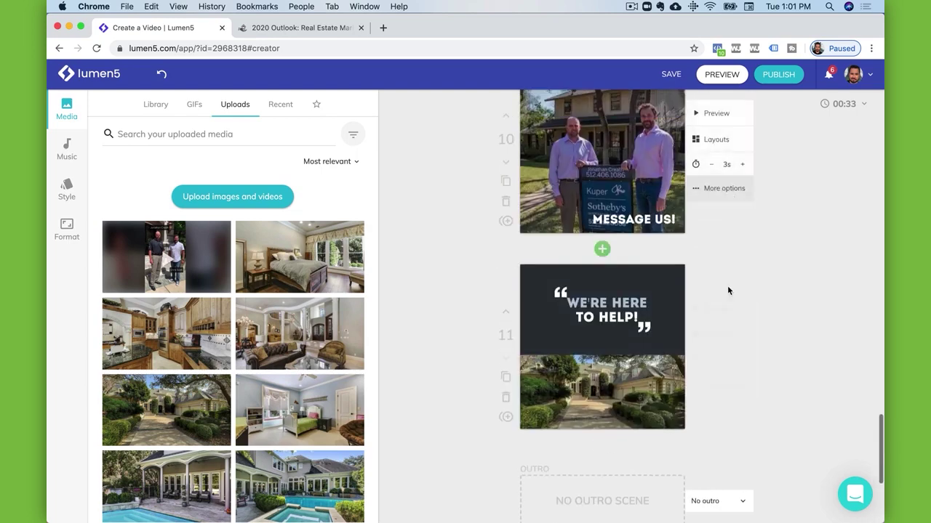
pyautogui.click(507, 398)
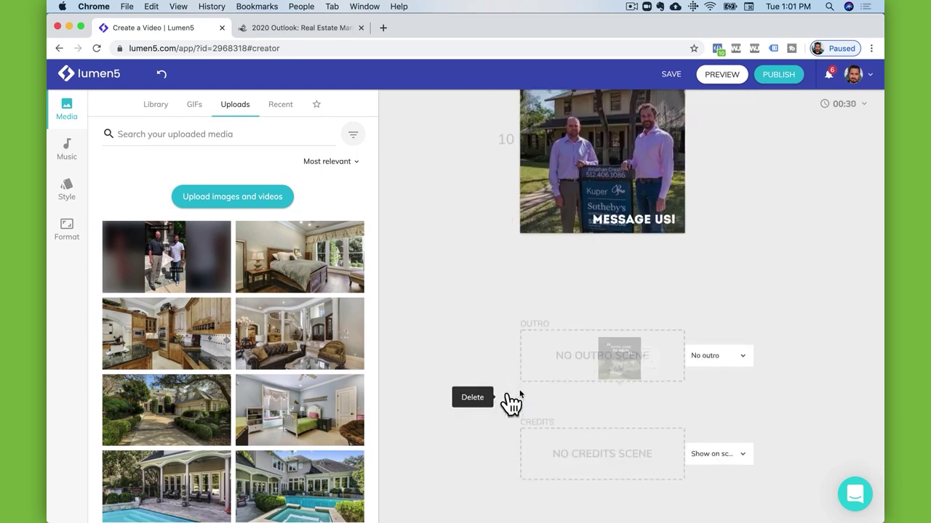
pyautogui.scroll(5, 782, 294)
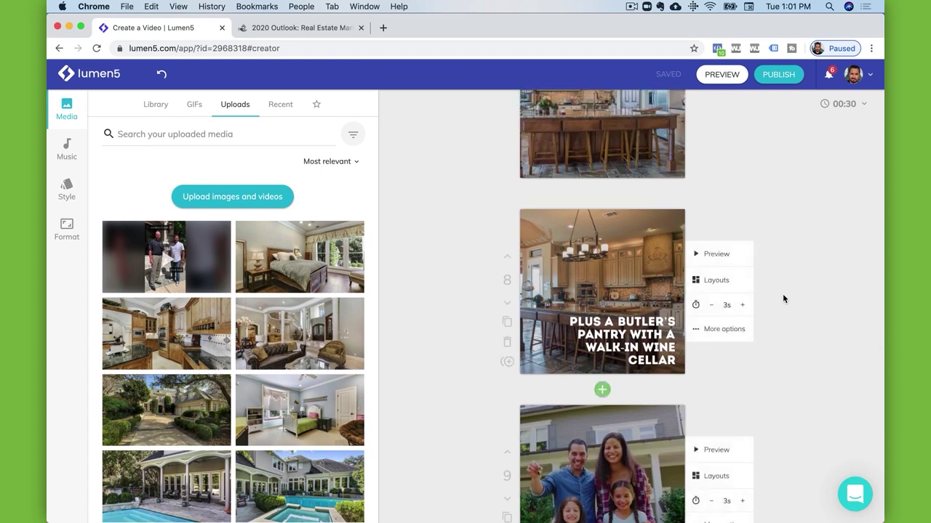
pyautogui.scroll(10, 783, 298)
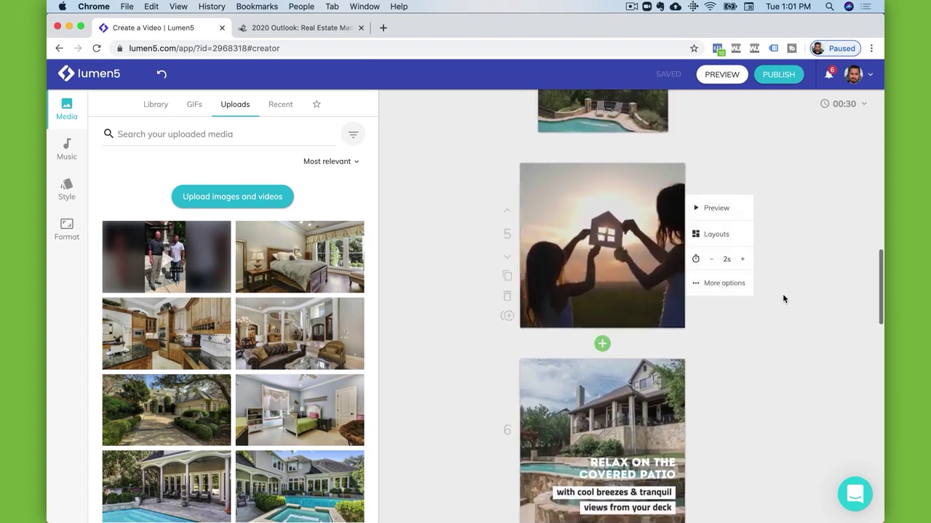
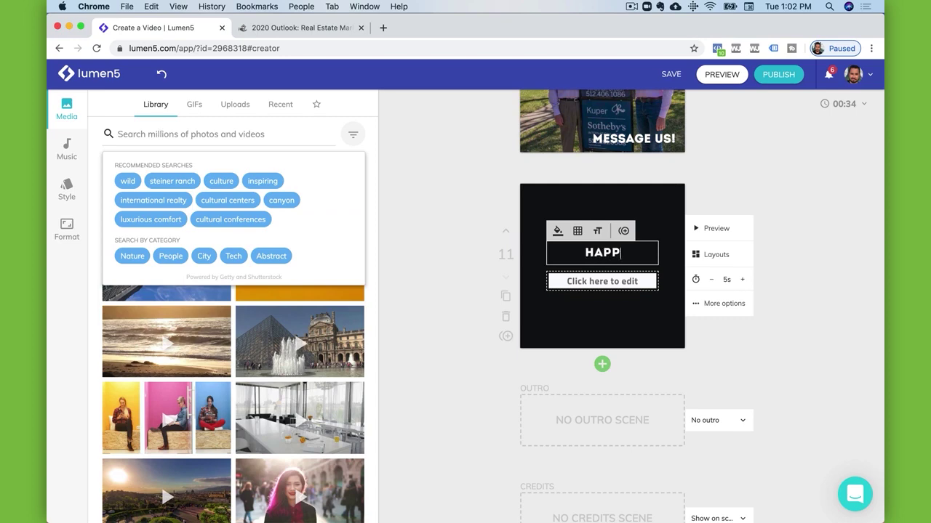
# Clear the title text of the new scene 11 and search the media library for "happy people".
pyautogui.press('BackSpace')
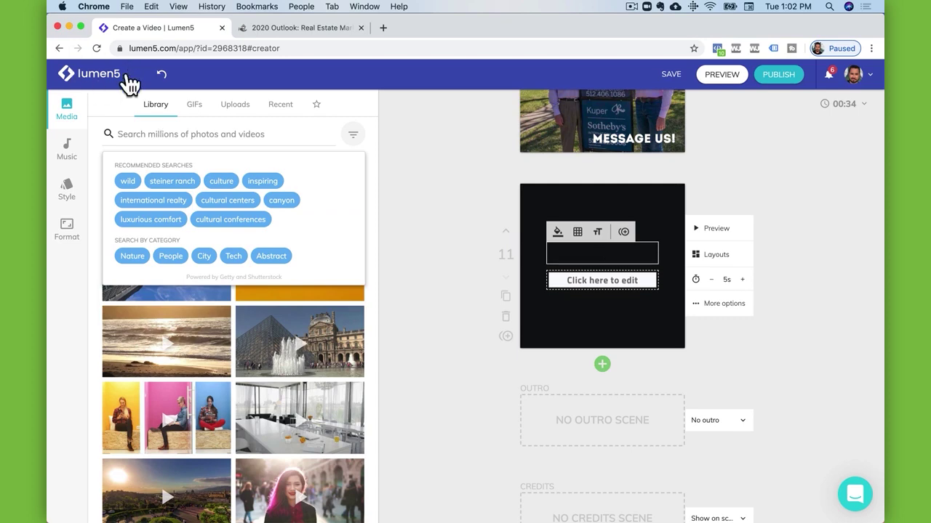
pyautogui.click(130, 128)
pyautogui.write('happy')
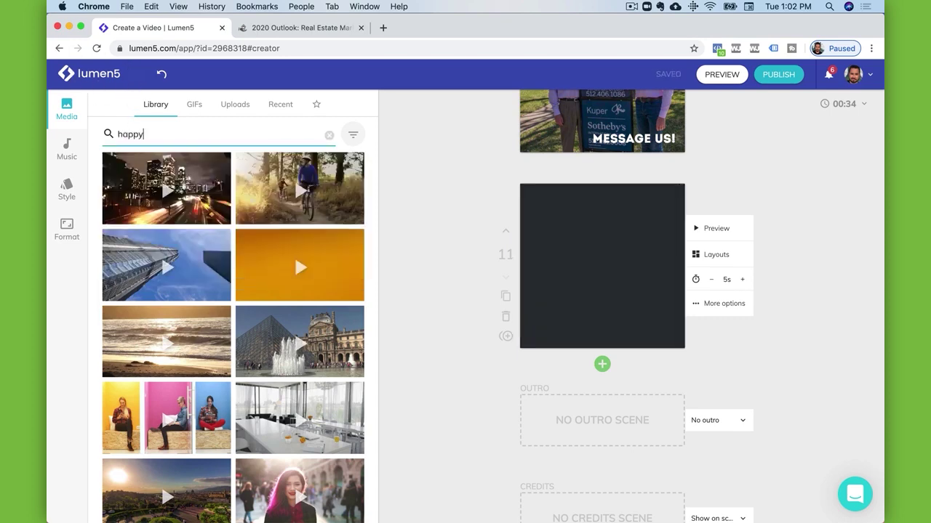
pyautogui.write(' people')
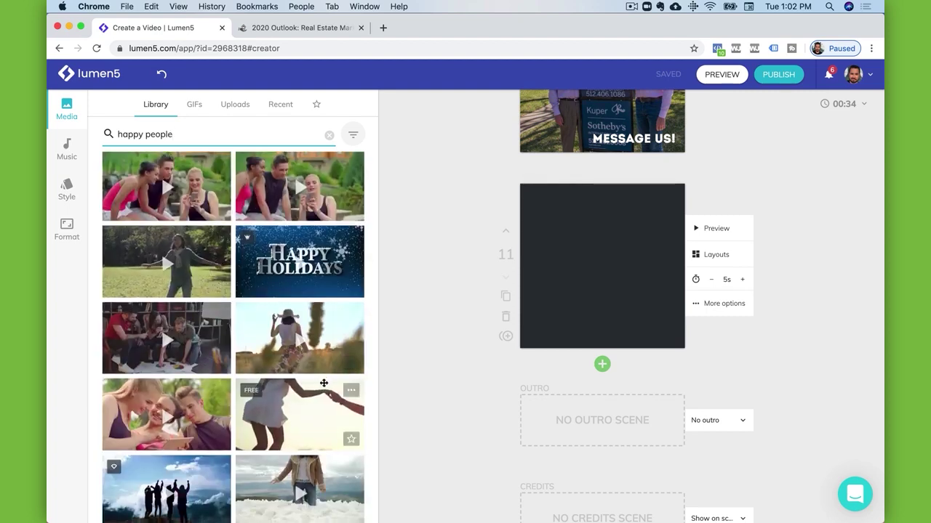
pyautogui.scroll(-3, 291, 408)
pyautogui.scroll(-3, 277, 449)
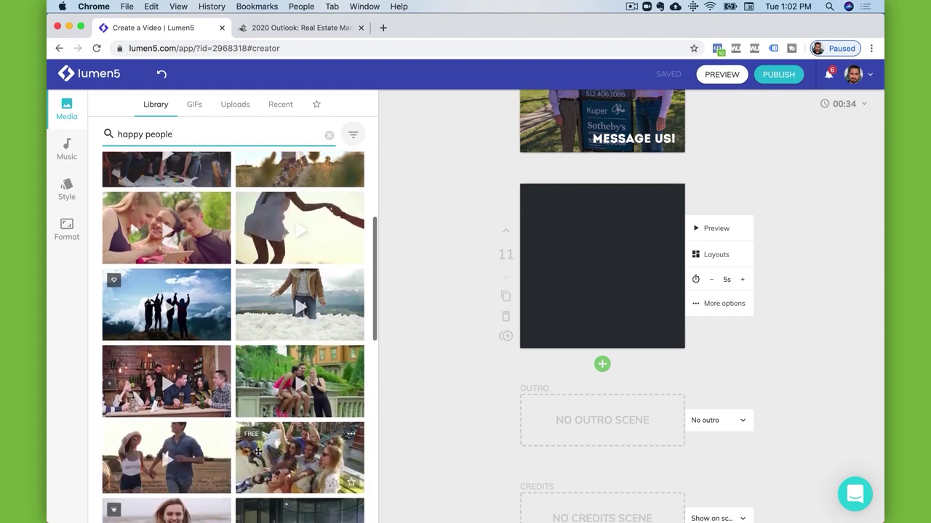
pyautogui.scroll(-2, 258, 452)
pyautogui.scroll(8, 161, 305)
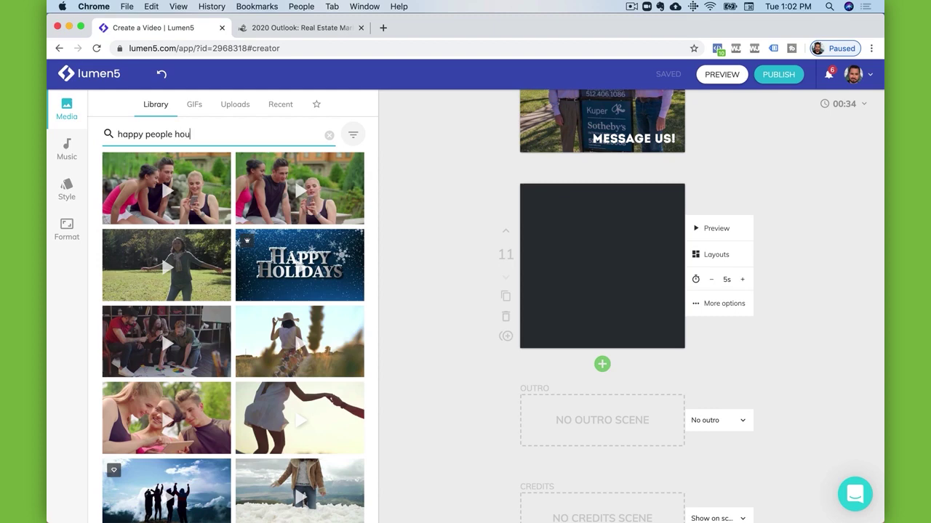
# Refine the library search to "happy people house" and place the video of the smiling couple holding house keys in scene 11.
pyautogui.write('se')
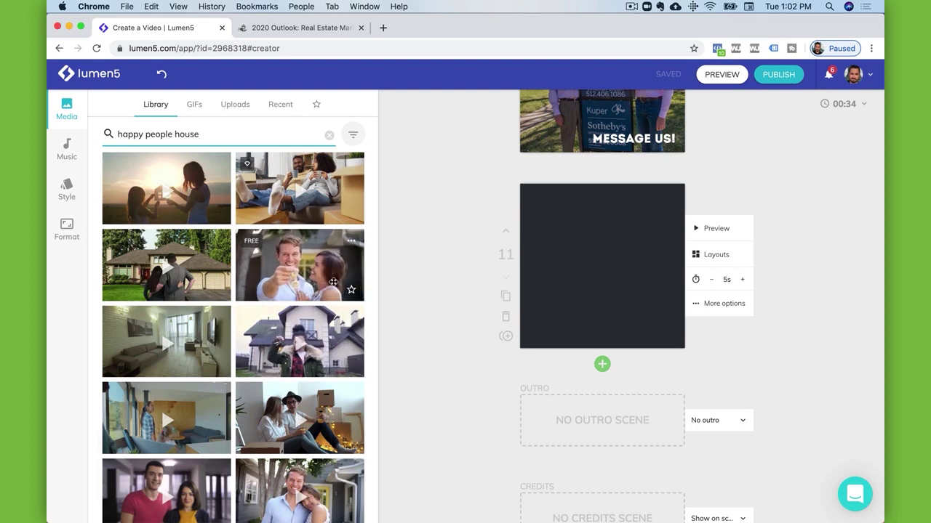
pyautogui.moveTo(330, 279); pyautogui.dragTo(588, 282)
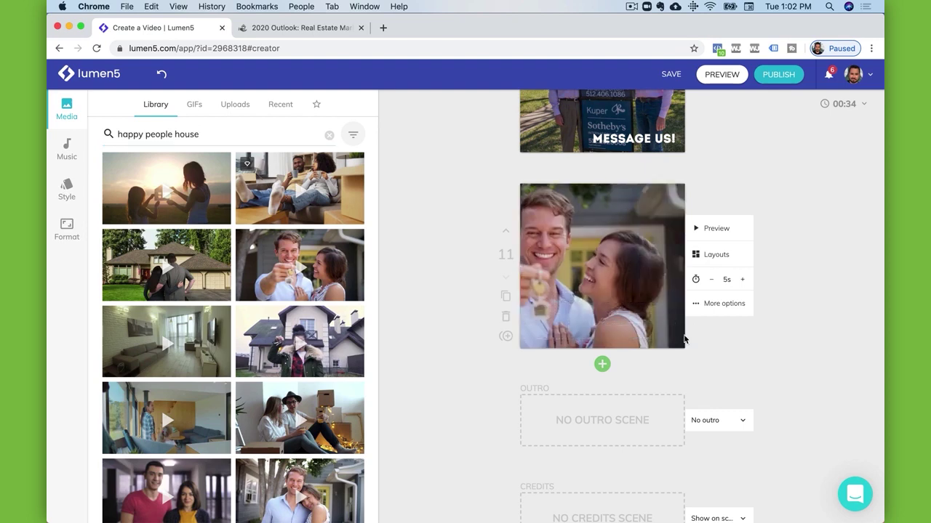
# Preview scene 11 and shift its video's crop area to the left so the couple and the keys are framed.
pyautogui.click(742, 238)
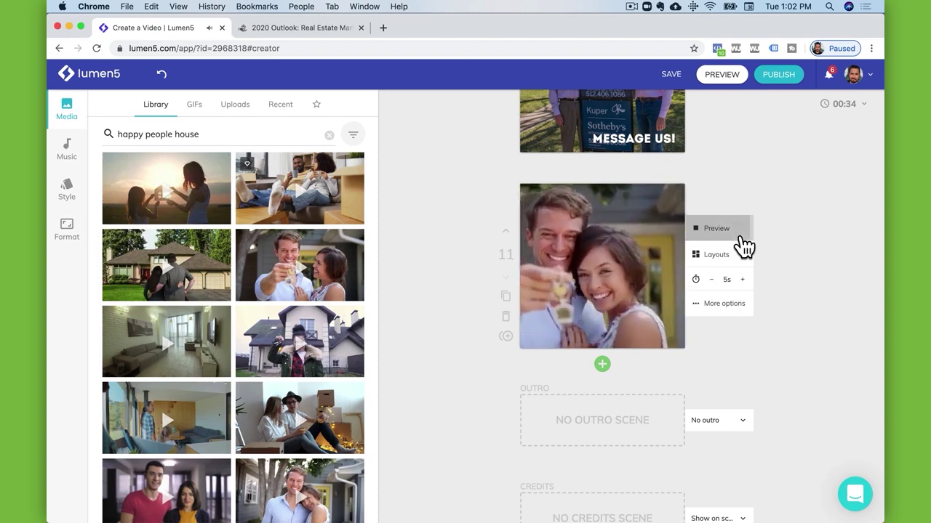
pyautogui.click(727, 304)
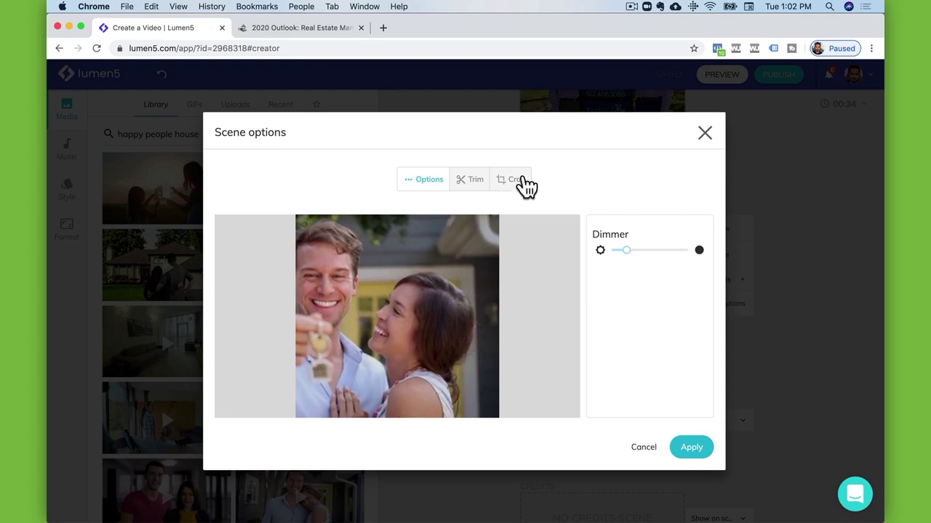
pyautogui.click(517, 180)
pyautogui.moveTo(530, 325); pyautogui.dragTo(507, 333)
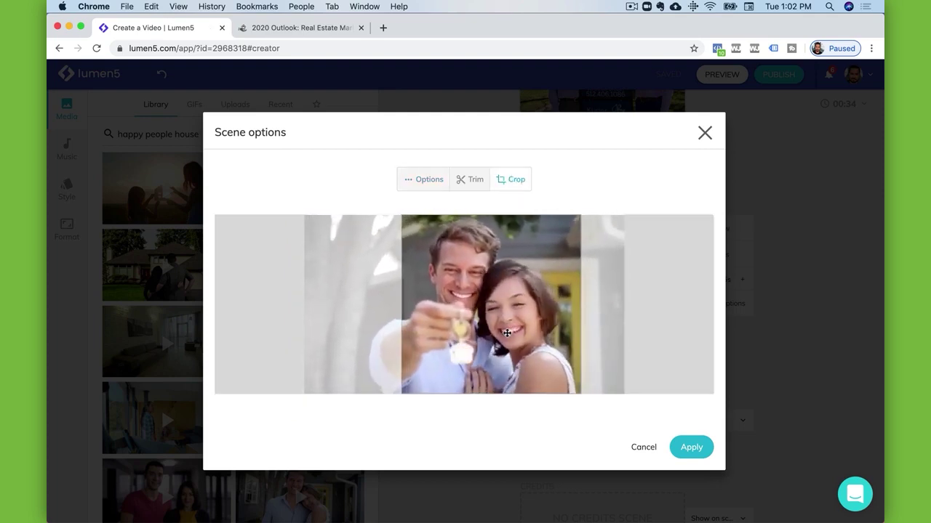
pyautogui.click(691, 448)
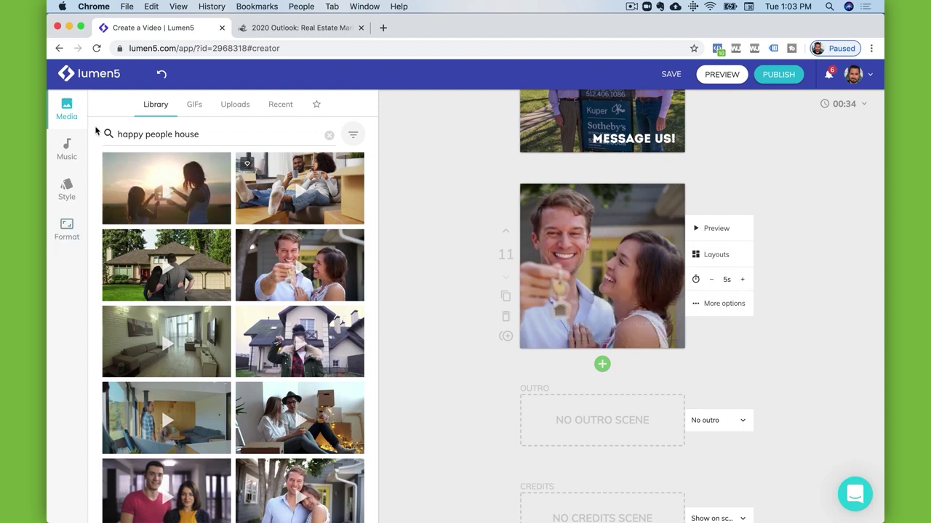
# Examine the available music tracks around "The Electronic Club" and return to the media library.
pyautogui.click(55, 156)
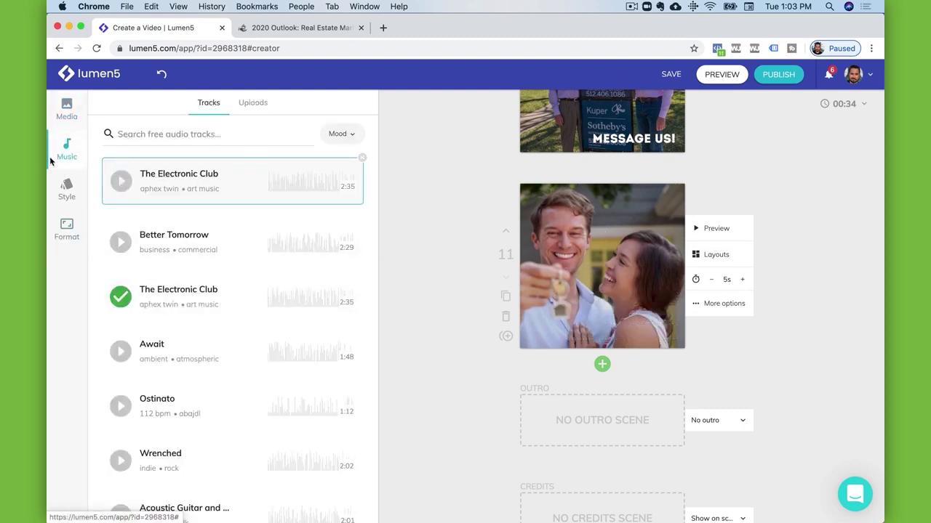
pyautogui.scroll(-5, 117, 295)
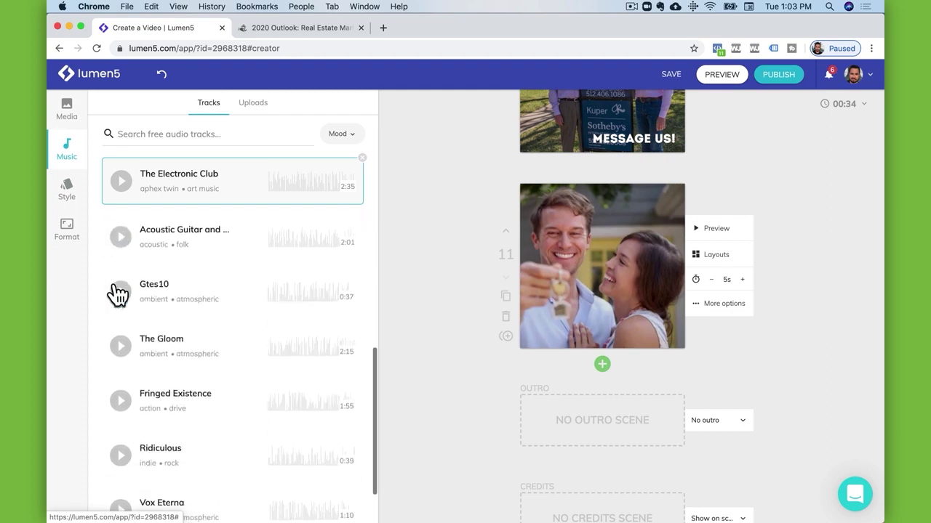
pyautogui.scroll(5, 116, 295)
pyautogui.click(118, 294)
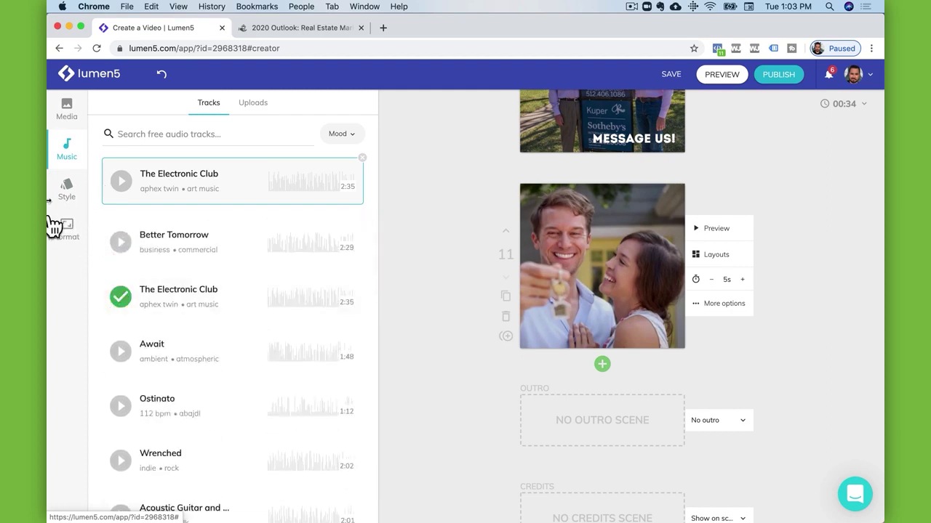
pyautogui.click(67, 109)
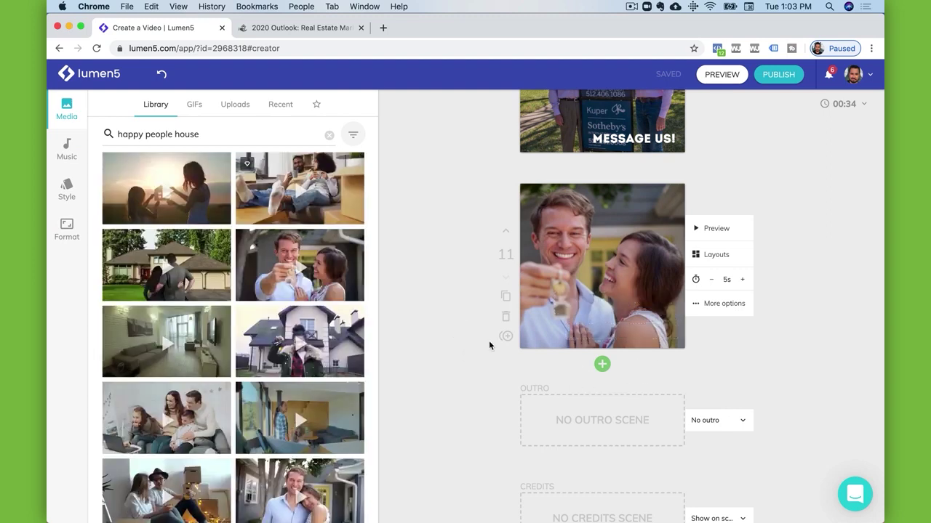
# Delete scene 11 with the couple holding house keys and publish the sold-listing video.
pyautogui.click(506, 317)
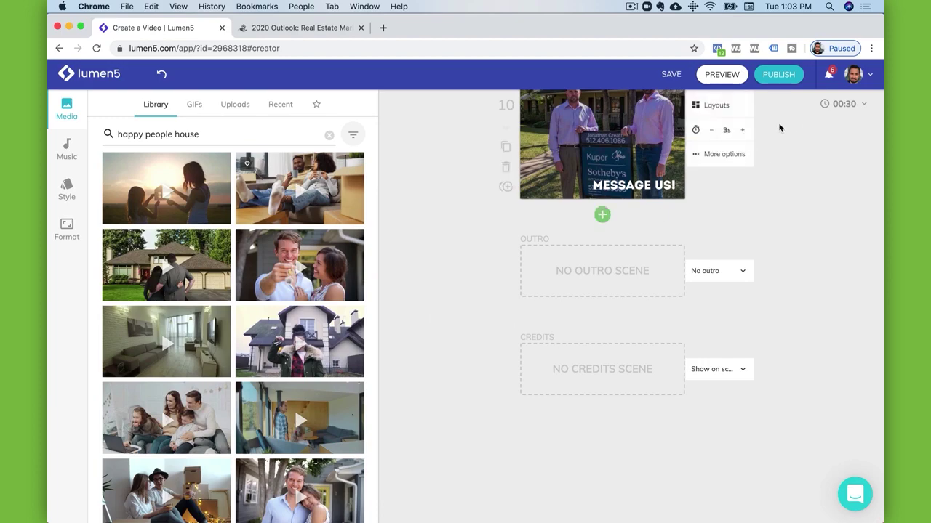
pyautogui.scroll(15, 779, 128)
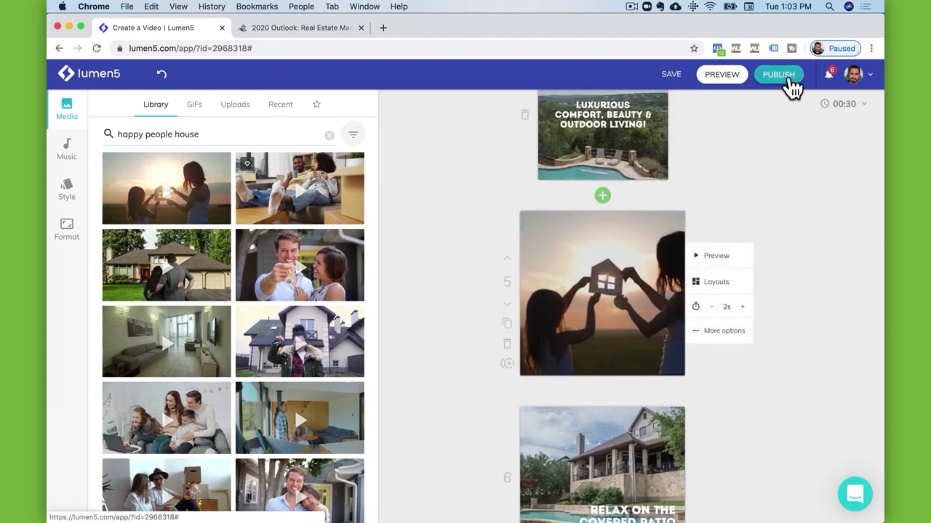
pyautogui.click(790, 76)
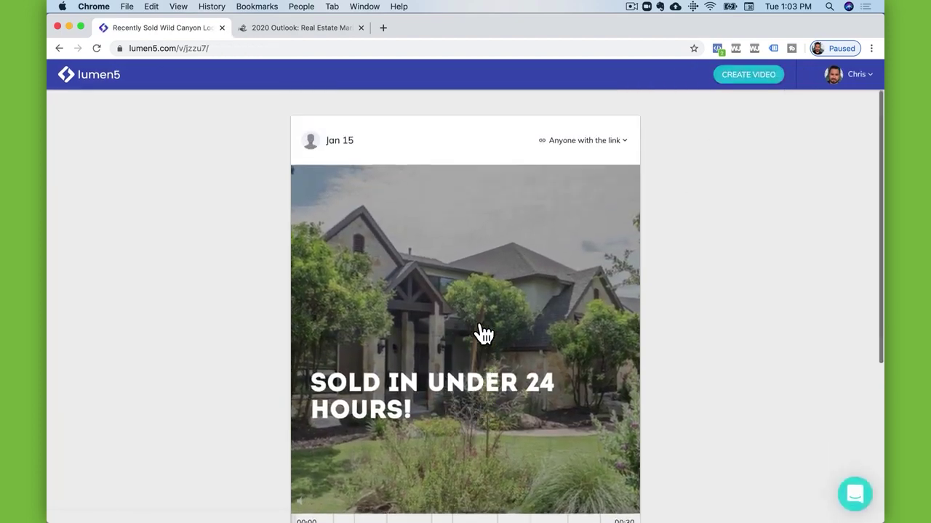
# Review the published video's playback and the sharing, download and edit options on its page.
pyautogui.scroll(-3, 513, 354)
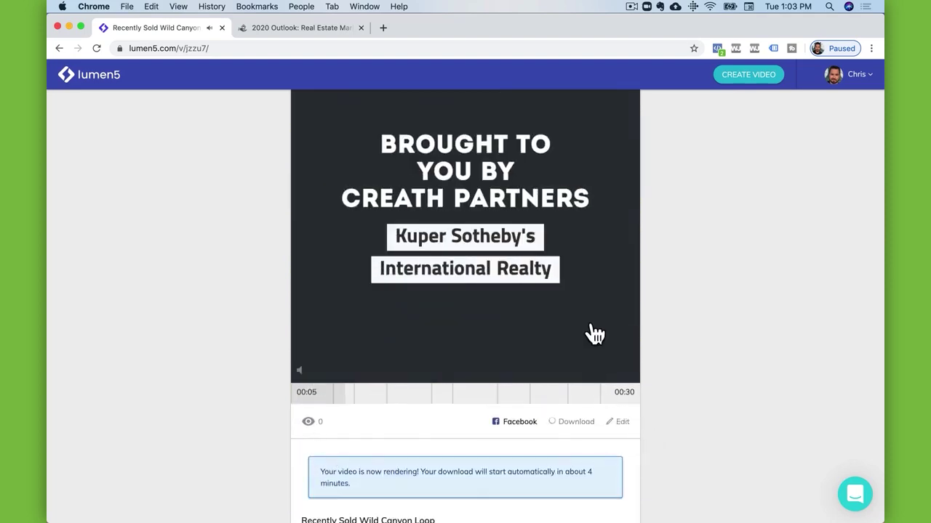
pyautogui.scroll(-3, 592, 332)
pyautogui.scroll(5, 592, 333)
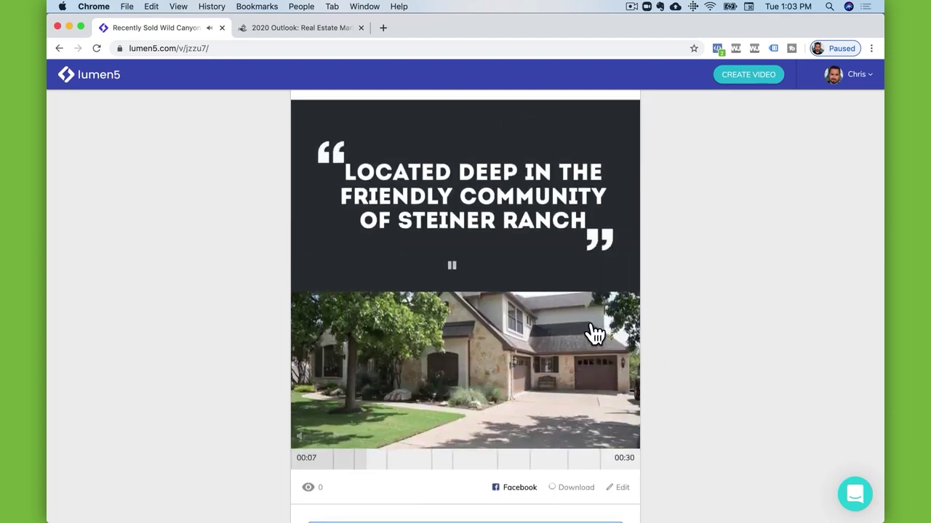
pyautogui.scroll(-2, 593, 333)
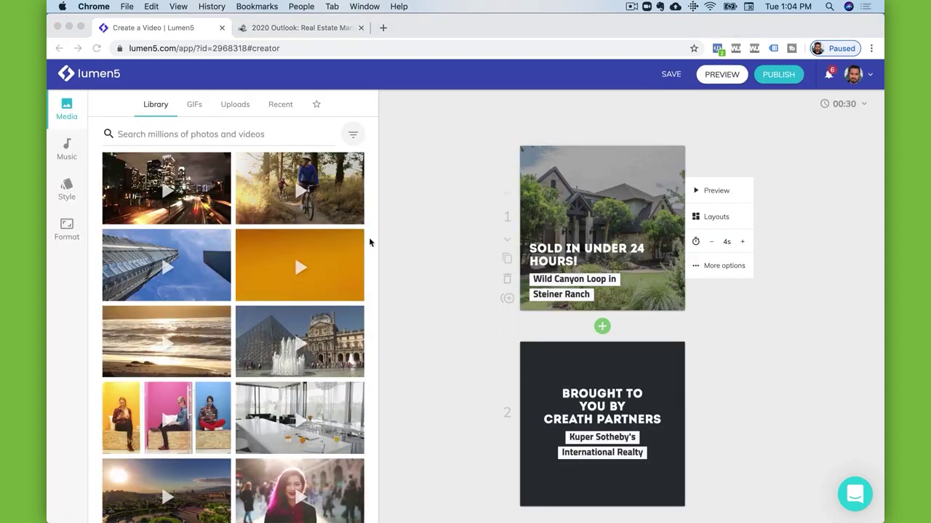
# Change the video's format to the Instagram Post with 16:9 ratio.
pyautogui.click(66, 231)
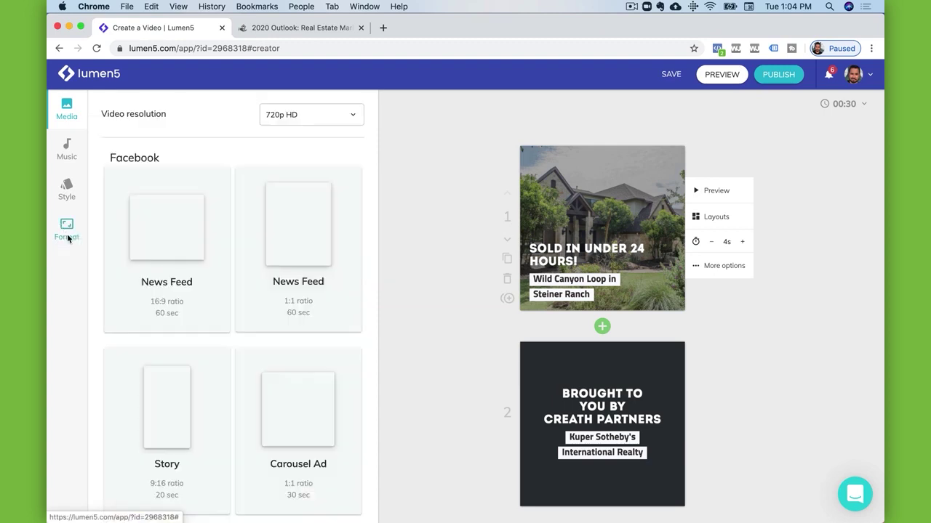
pyautogui.scroll(-2, 165, 268)
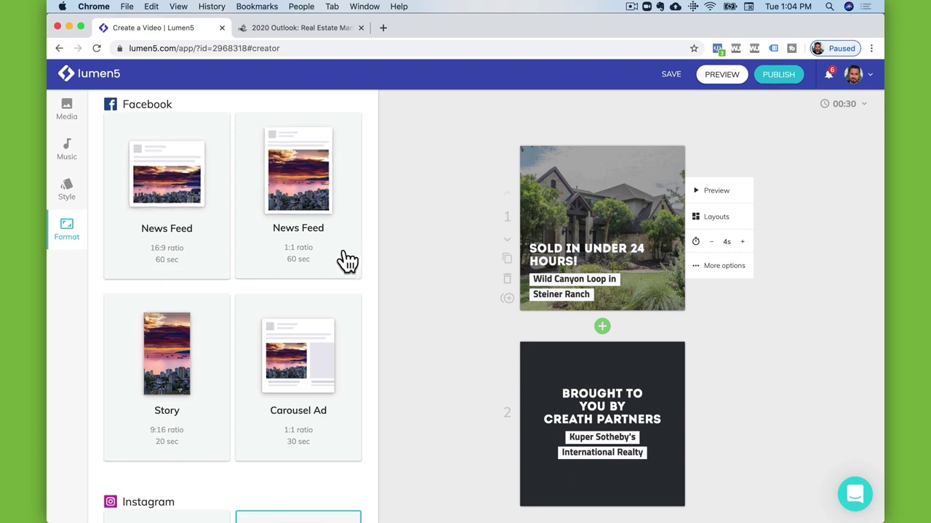
pyautogui.scroll(-8, 345, 260)
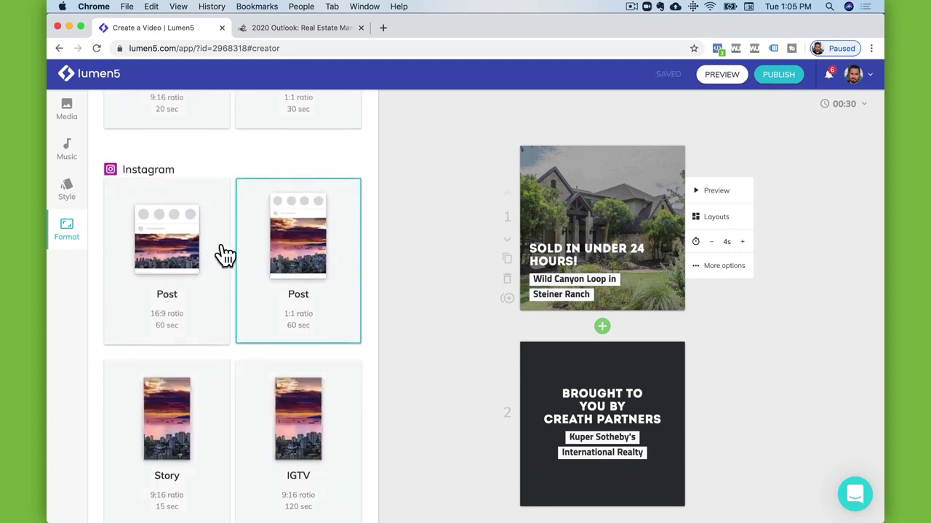
pyautogui.click(173, 289)
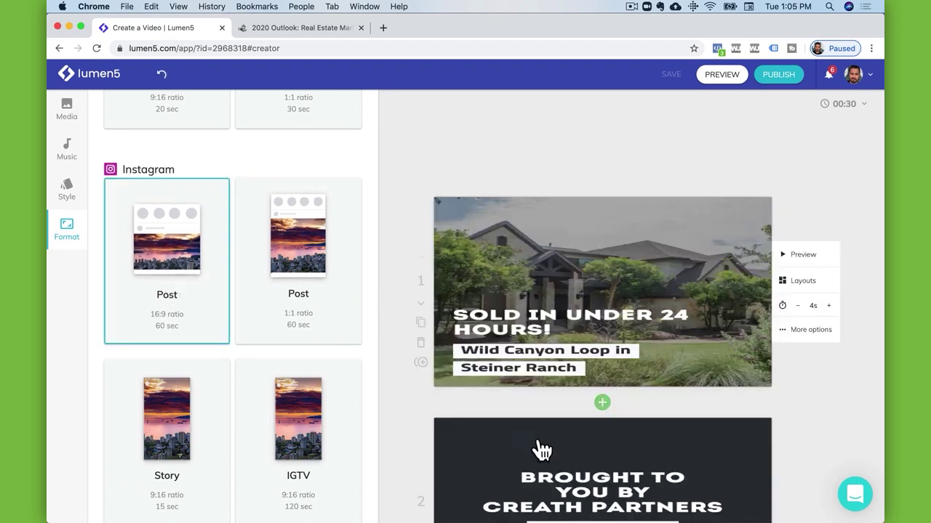
# Examine how the text and images of scenes 1 to 10 fit the 16:9 format.
pyautogui.scroll(-3, 539, 440)
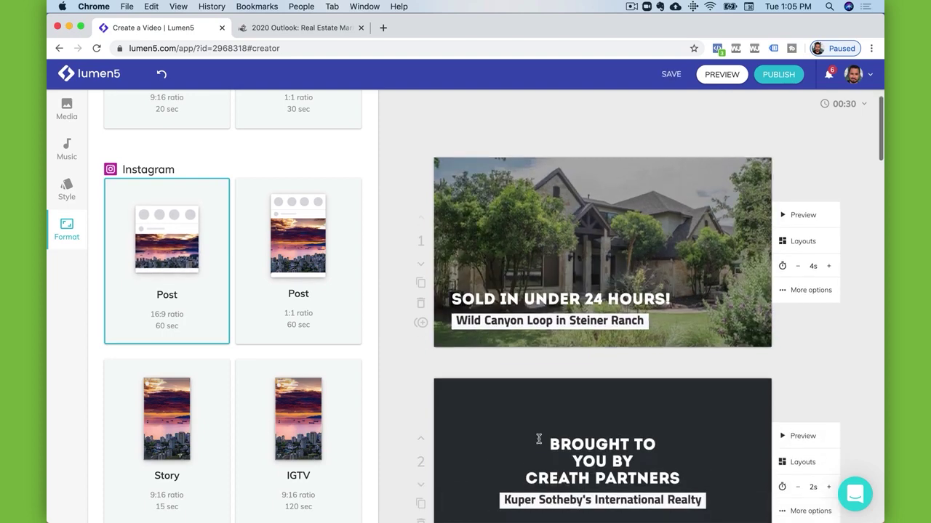
pyautogui.scroll(-5, 539, 439)
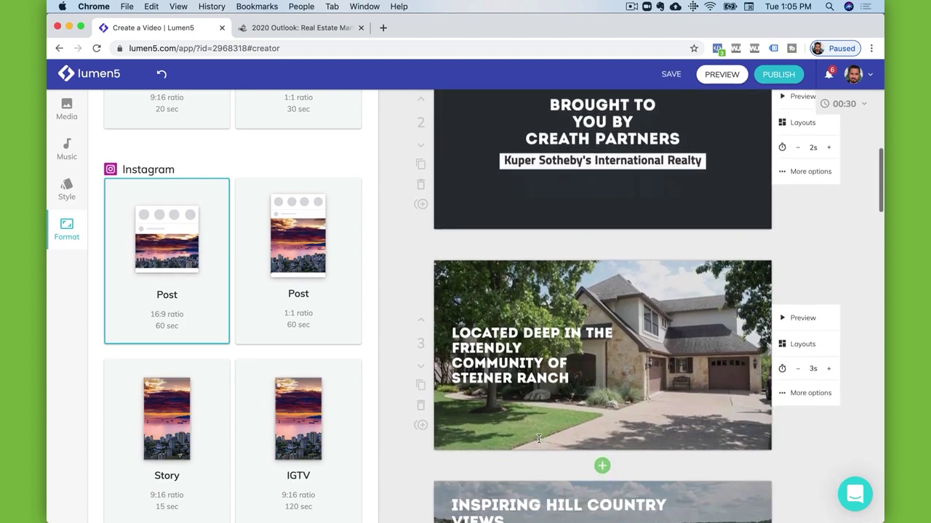
pyautogui.scroll(-6, 539, 440)
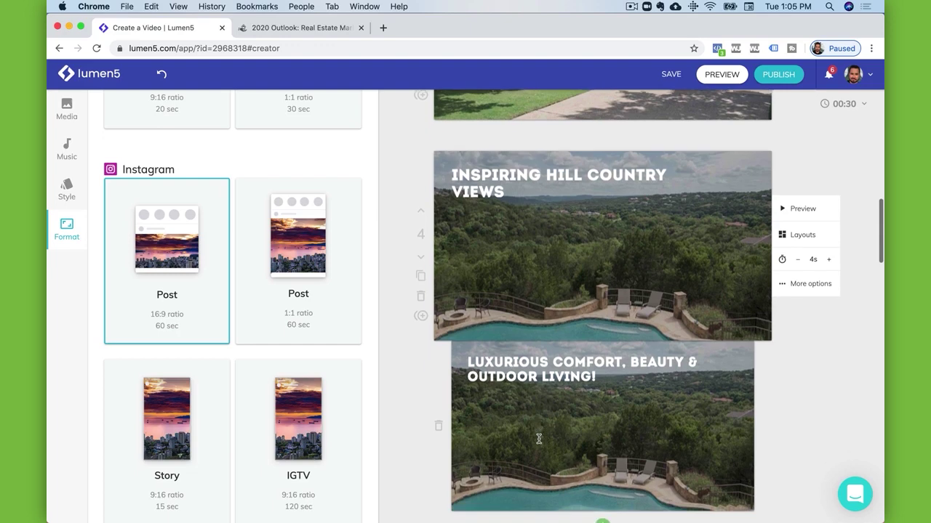
pyautogui.scroll(-7, 539, 439)
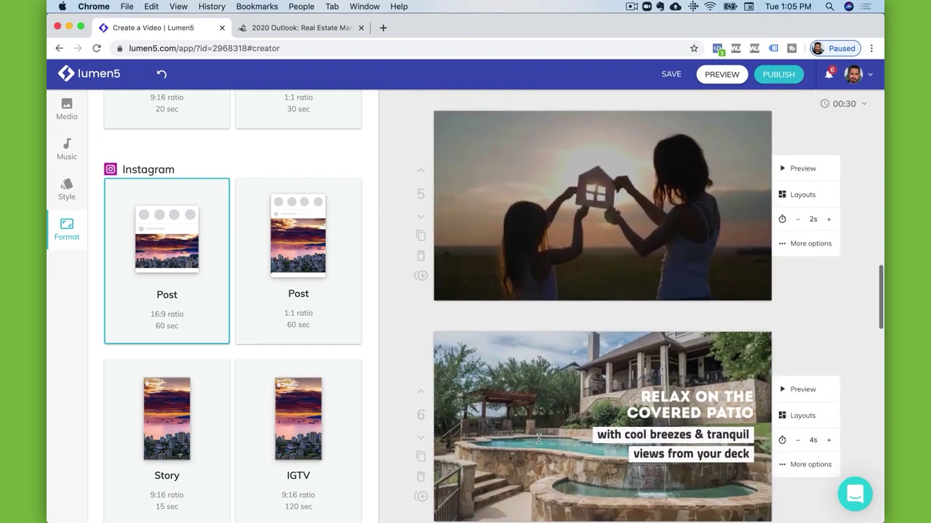
pyautogui.scroll(-8, 539, 439)
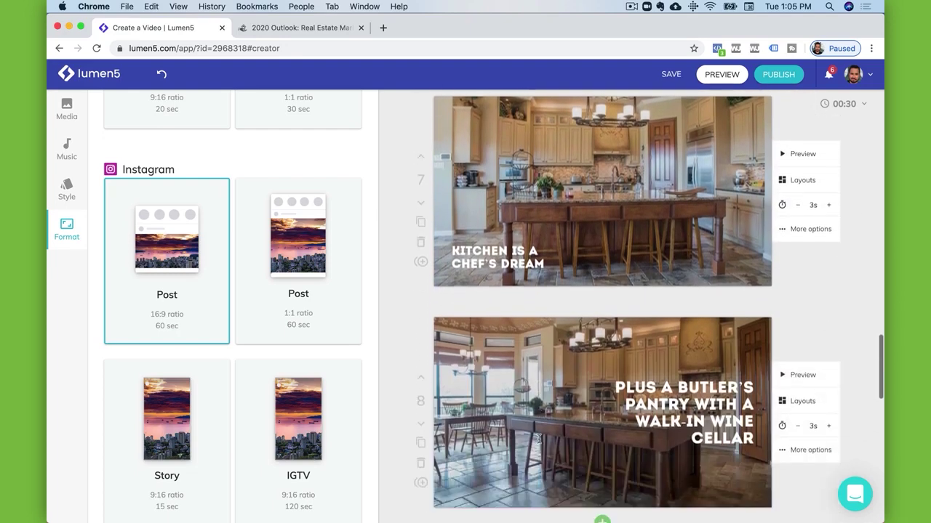
pyautogui.scroll(-8, 539, 440)
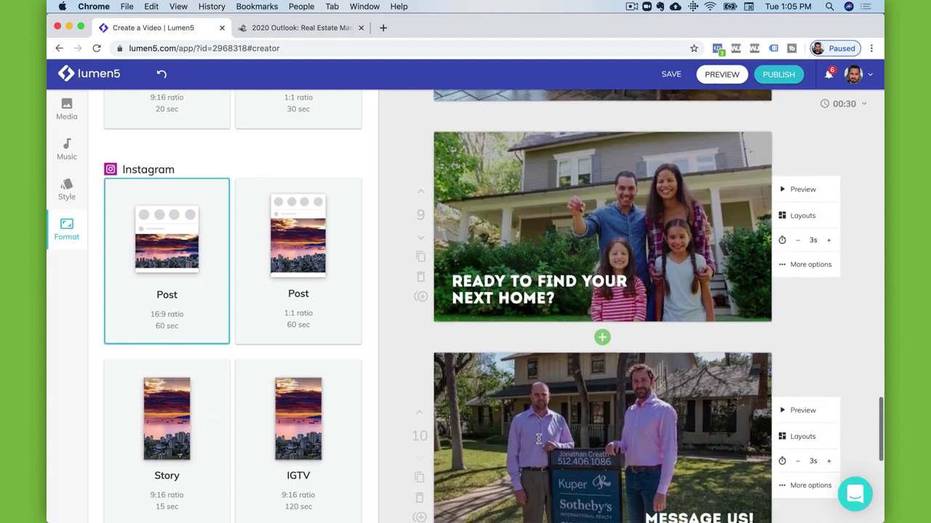
pyautogui.scroll(12, 538, 438)
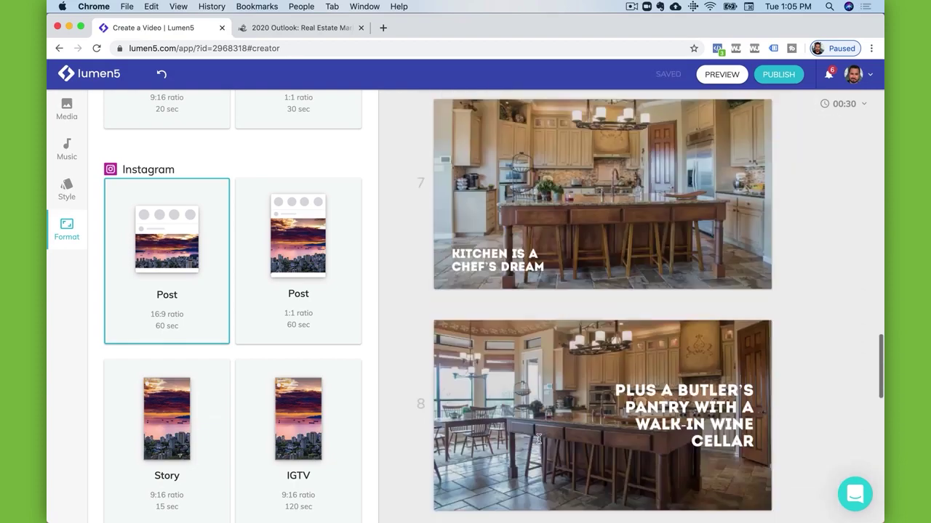
pyautogui.scroll(5, 297, 270)
pyautogui.scroll(-5, 655, 277)
pyautogui.scroll(12, 684, 262)
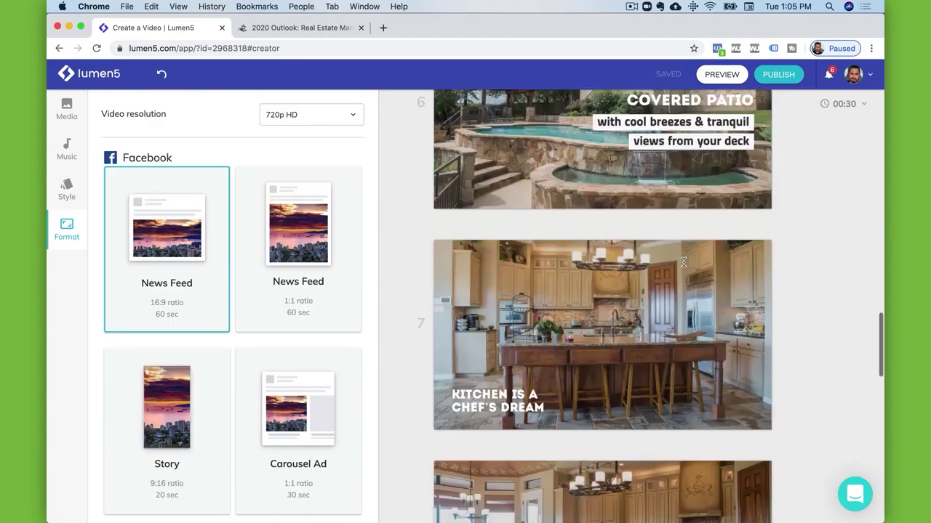
# Look over the Facebook and Instagram format options for the video.
pyautogui.scroll(2, 684, 262)
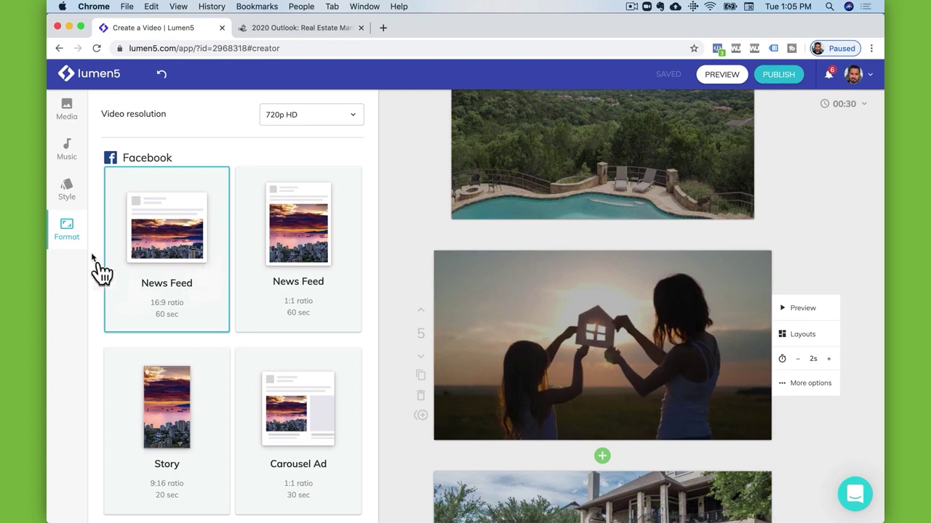
pyautogui.scroll(-1, 263, 407)
pyautogui.scroll(-5, 265, 409)
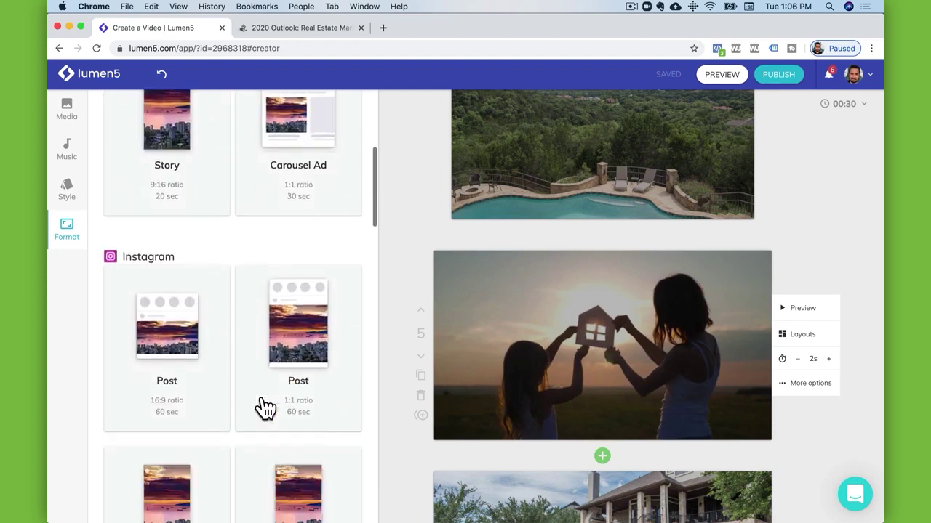
pyautogui.scroll(-1, 265, 408)
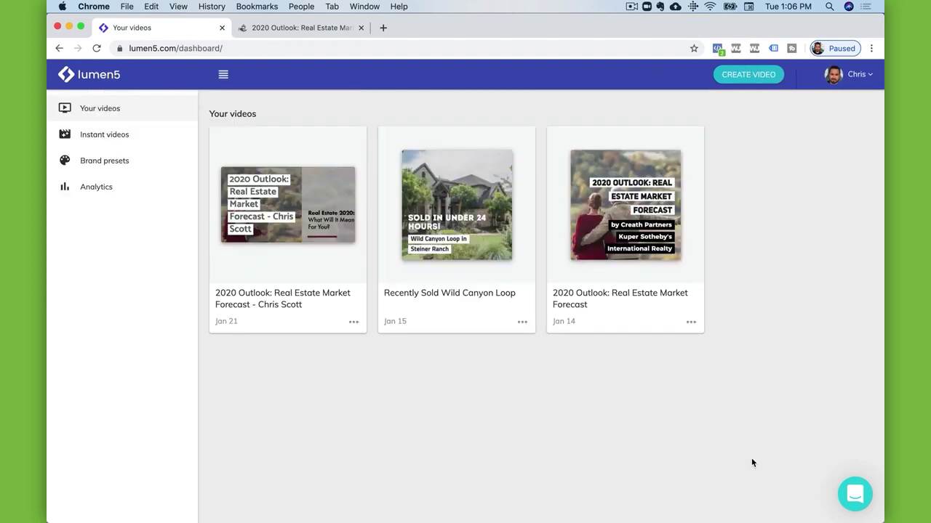
# Open the "2020 Outlook: Real Estate Market Forecast" video project and look through the source article in its story.
pyautogui.click(616, 218)
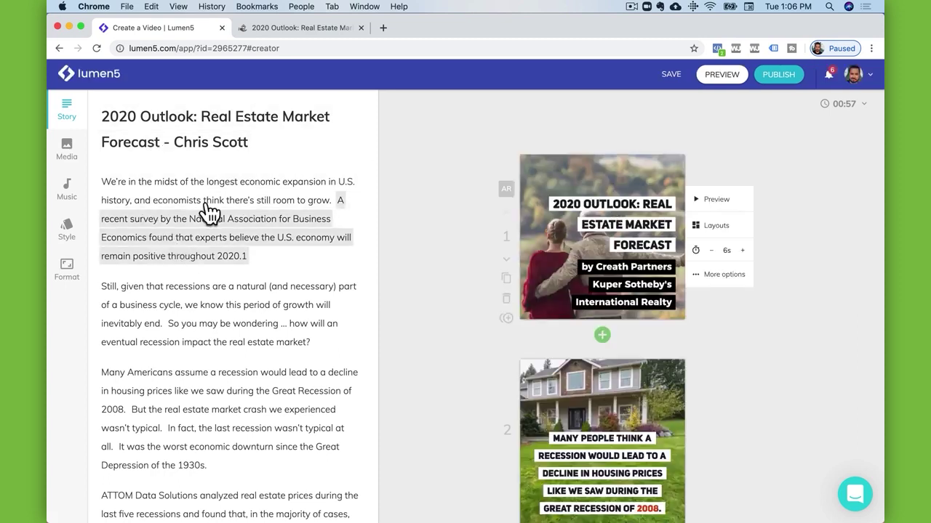
pyautogui.scroll(-15, 201, 388)
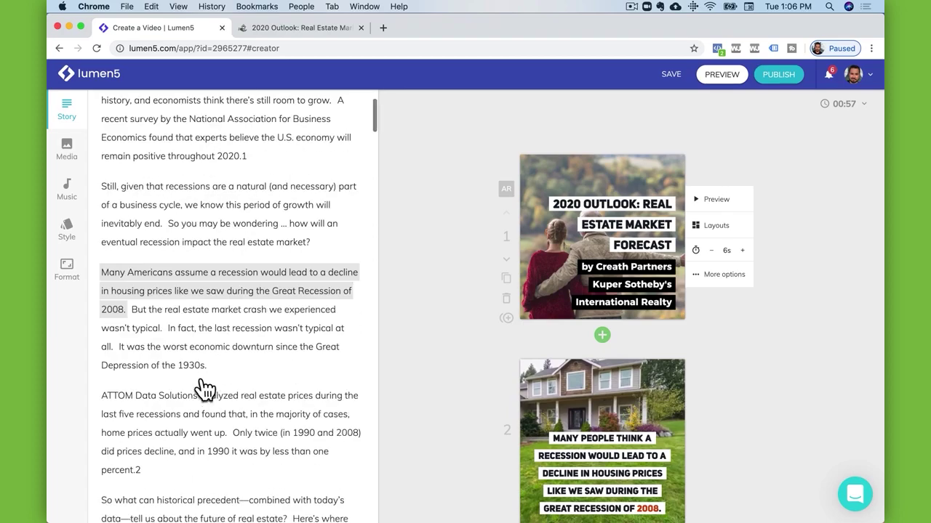
pyautogui.scroll(-7, 201, 383)
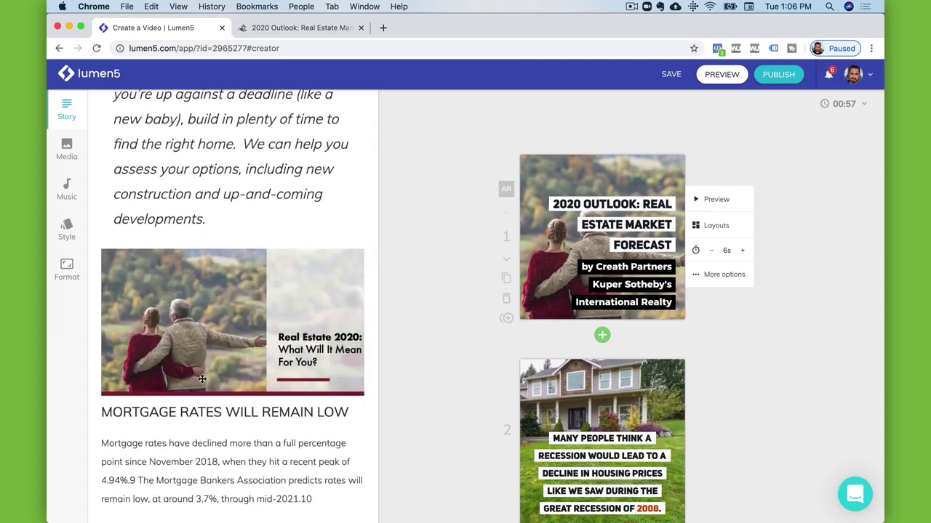
pyautogui.scroll(5, 202, 379)
pyautogui.scroll(-5, 504, 342)
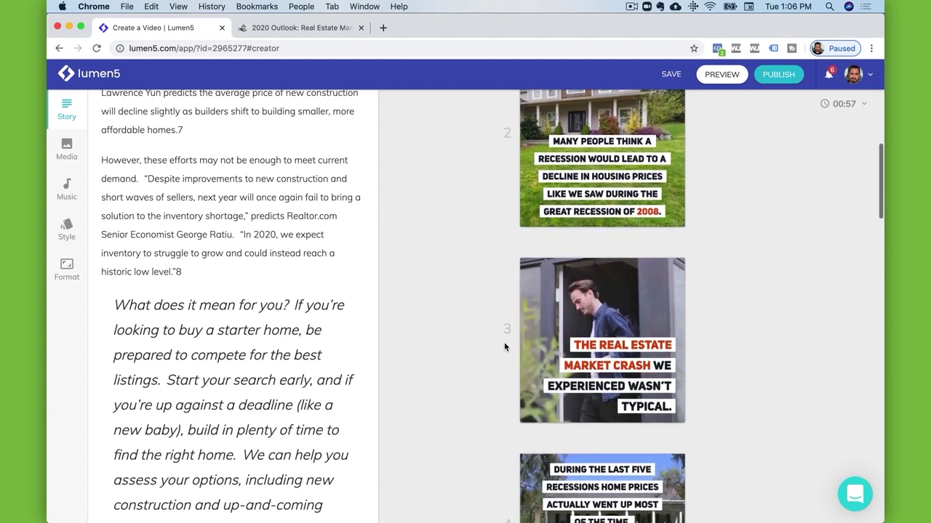
# Examine the market forecast video's scenes through to the outro and return to scene 1.
pyautogui.scroll(-3, 504, 342)
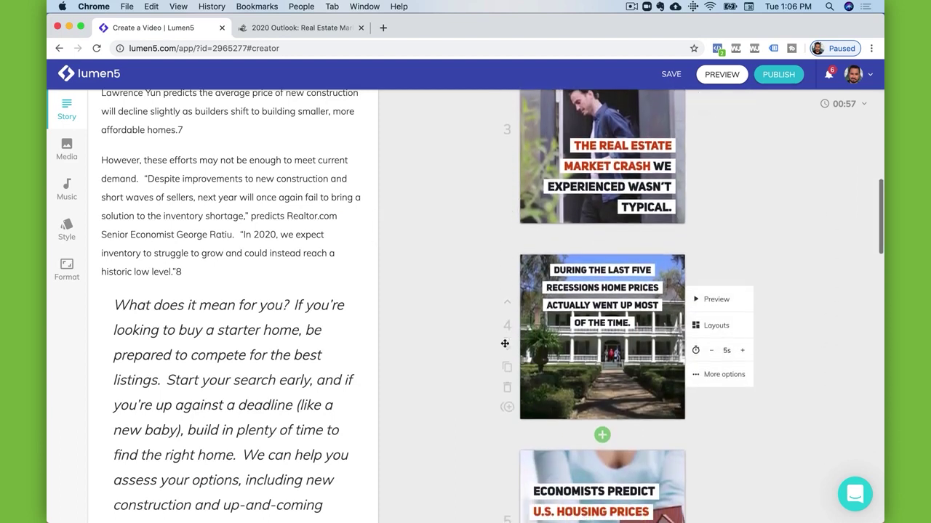
pyautogui.scroll(-6, 503, 343)
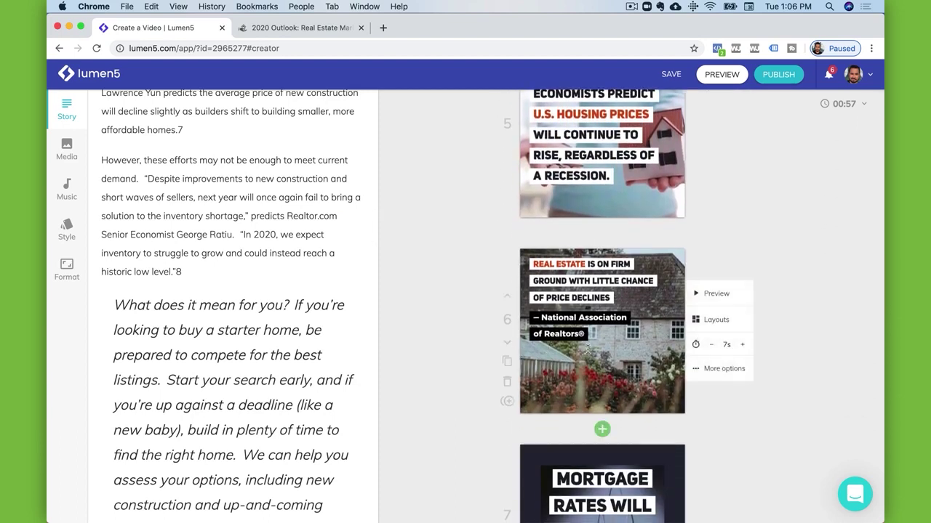
pyautogui.scroll(-5, 588, 350)
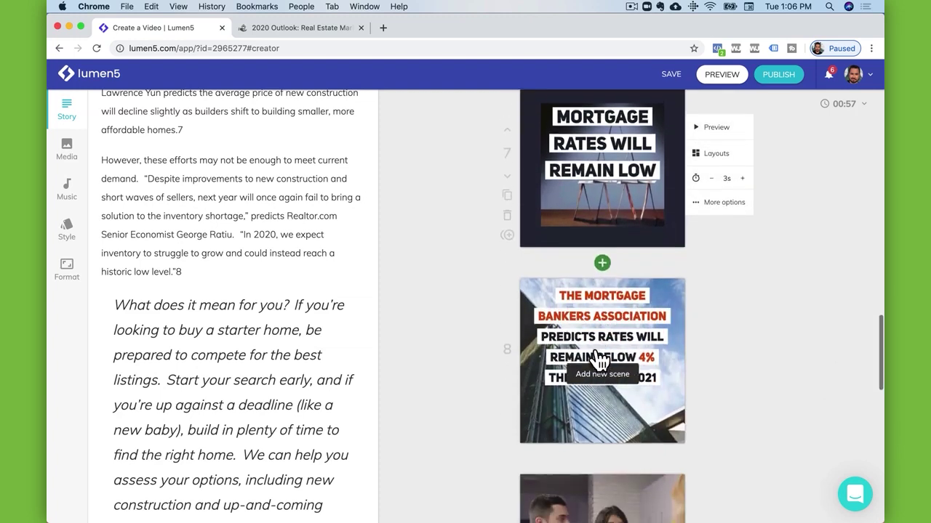
pyautogui.scroll(-5, 598, 358)
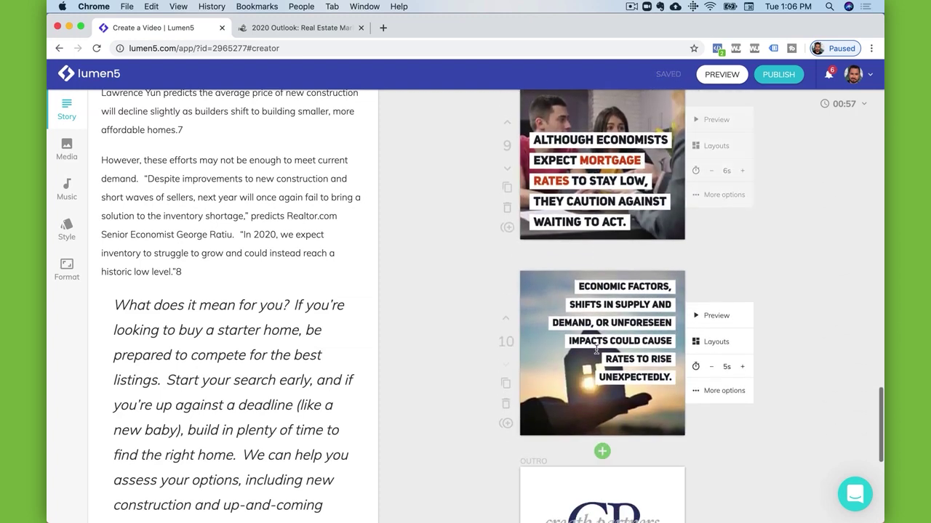
pyautogui.scroll(-5, 596, 349)
pyautogui.scroll(5, 596, 349)
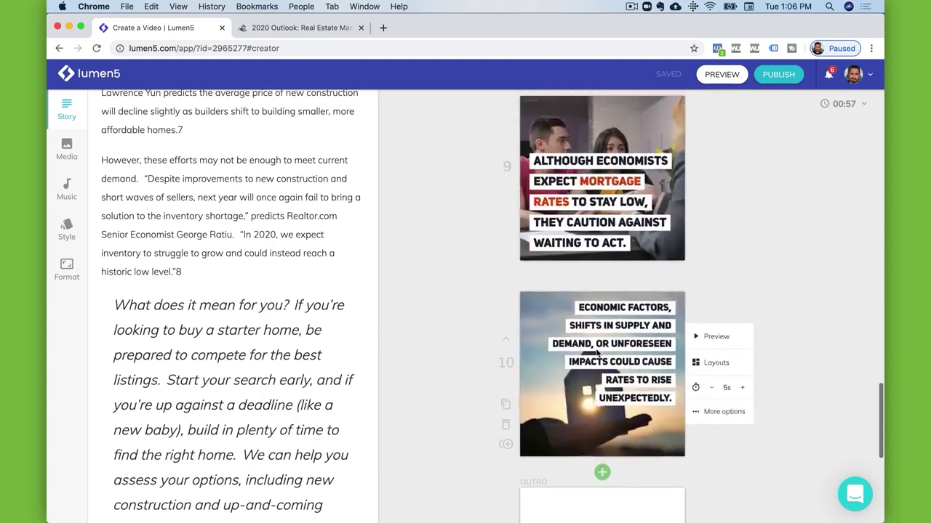
pyautogui.scroll(20, 596, 353)
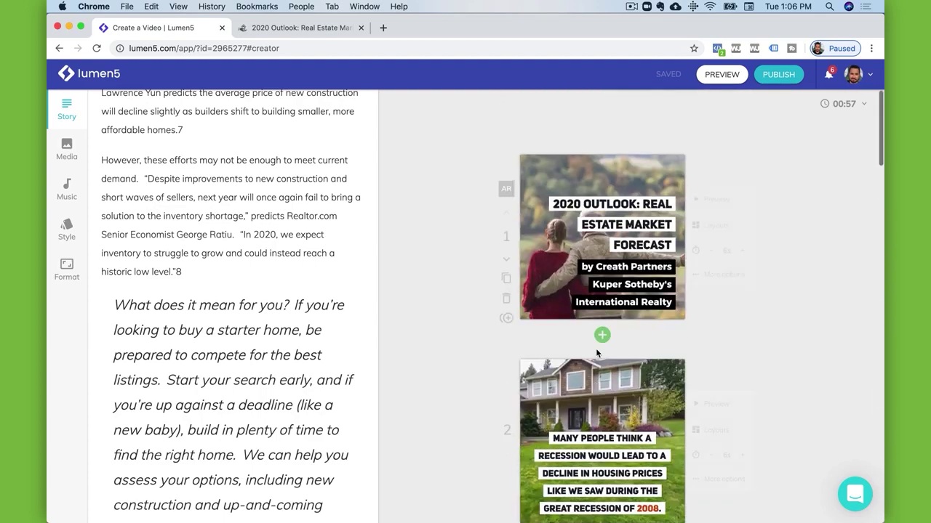
# Play the full preview of the market forecast video, close it and look over the first scenes again.
pyautogui.click(727, 75)
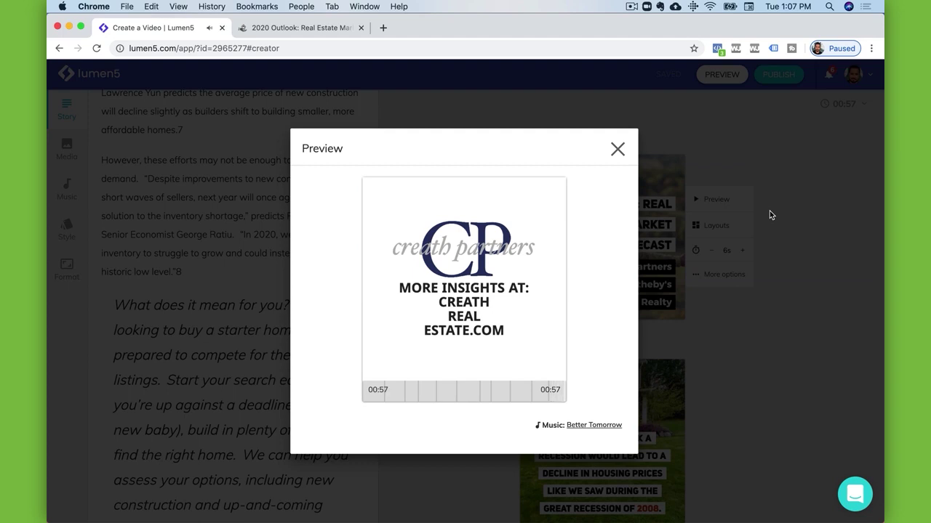
pyautogui.click(617, 150)
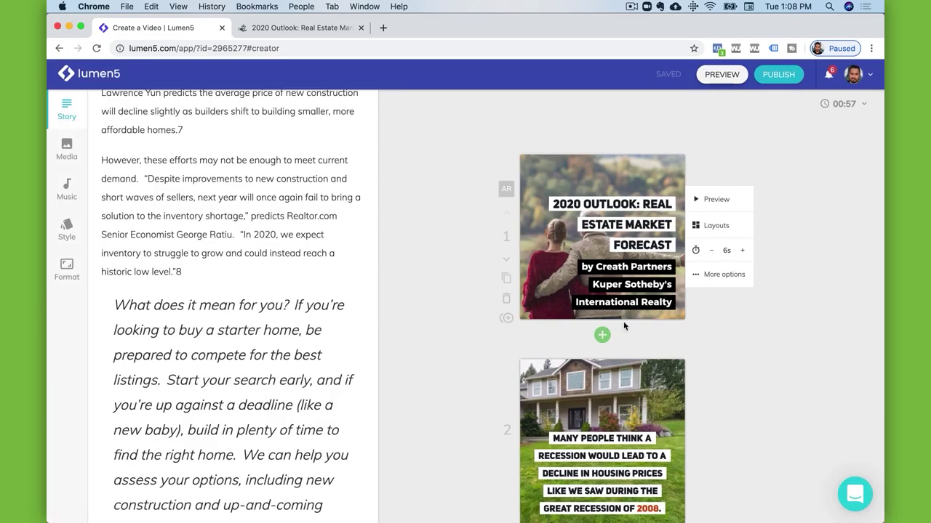
pyautogui.moveTo(566, 467)
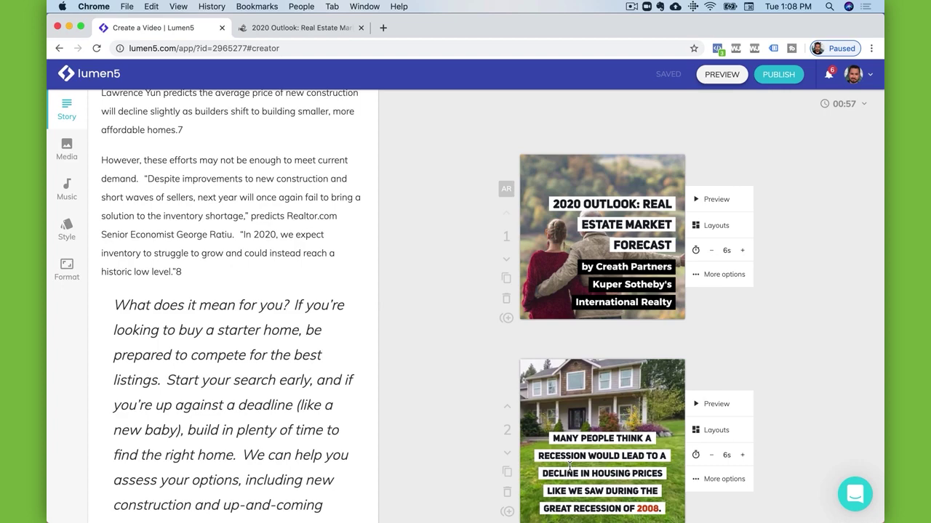
pyautogui.scroll(-6, 568, 467)
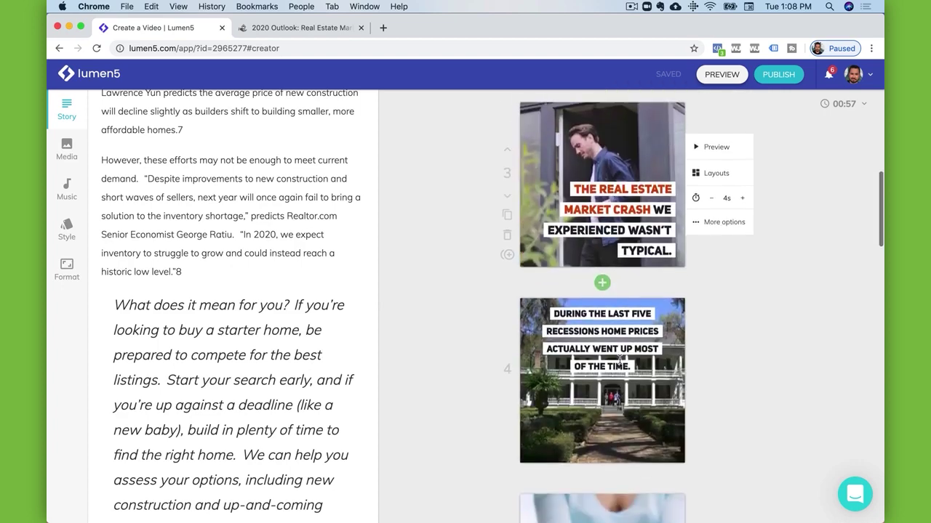
# Go back to the video dashboard and copy the web address of the 2020 market forecast article from its browser tab.
pyautogui.scroll(5, 637, 439)
pyautogui.scroll(2, 637, 439)
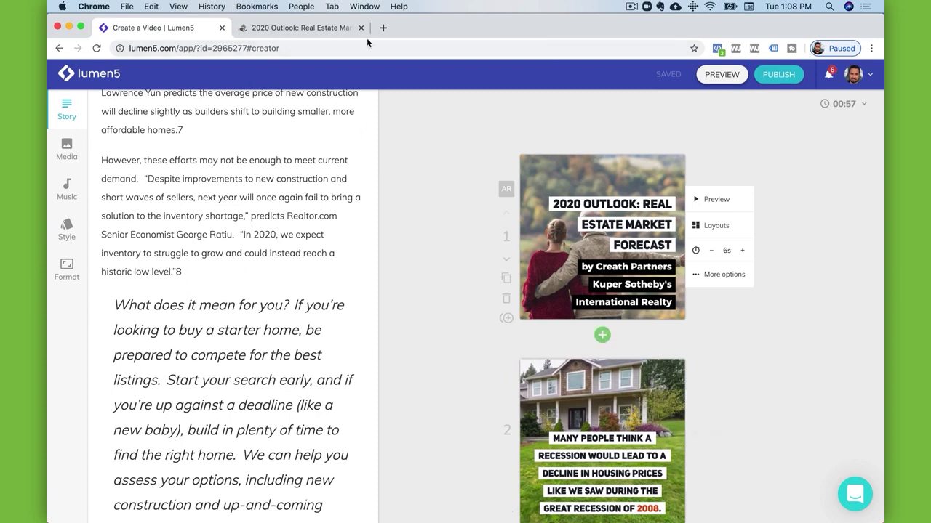
pyautogui.click(90, 86)
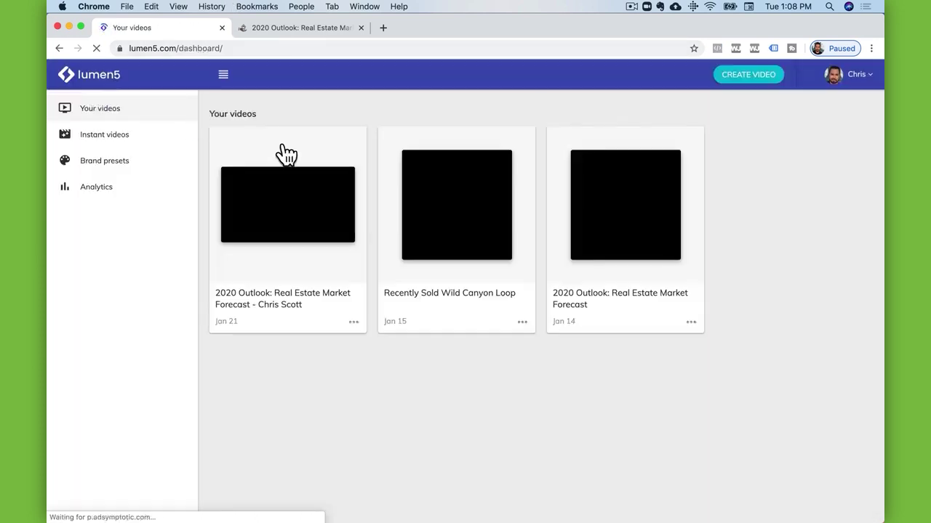
pyautogui.moveTo(286, 153)
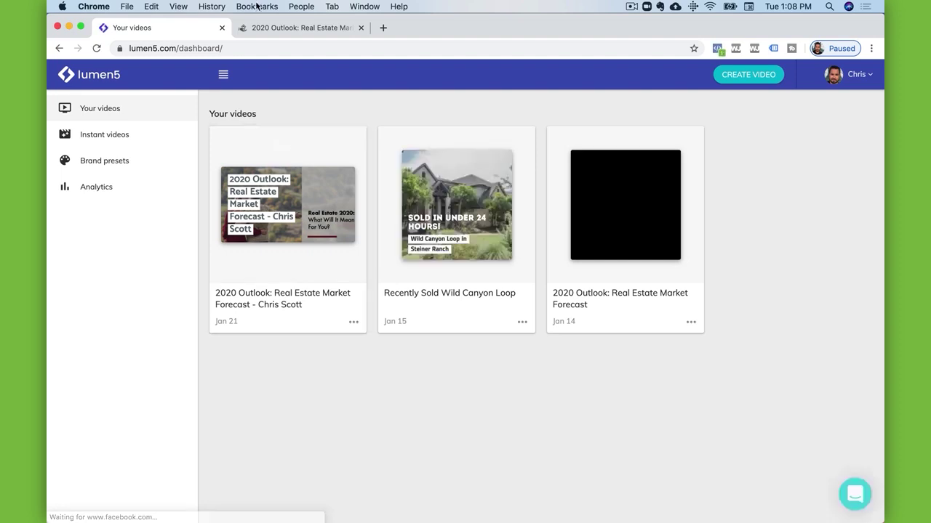
pyautogui.click(281, 29)
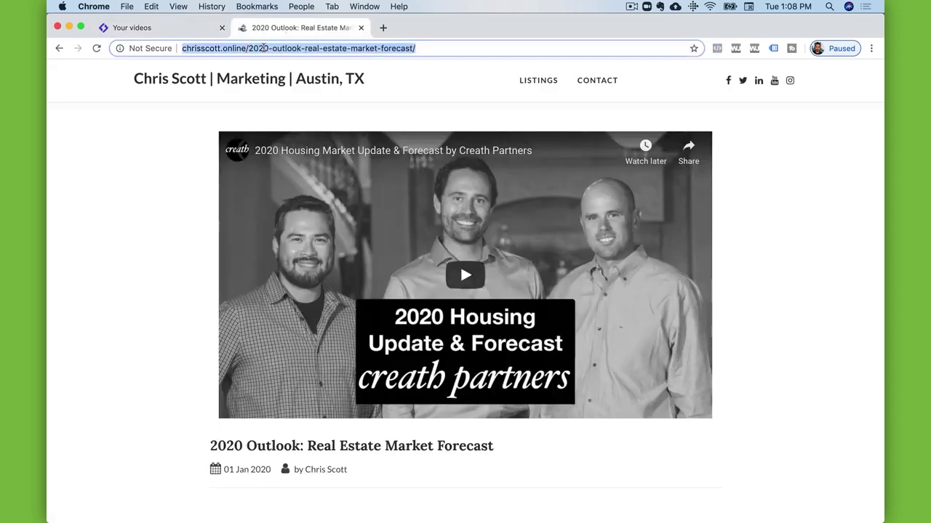
pyautogui.click(178, 29)
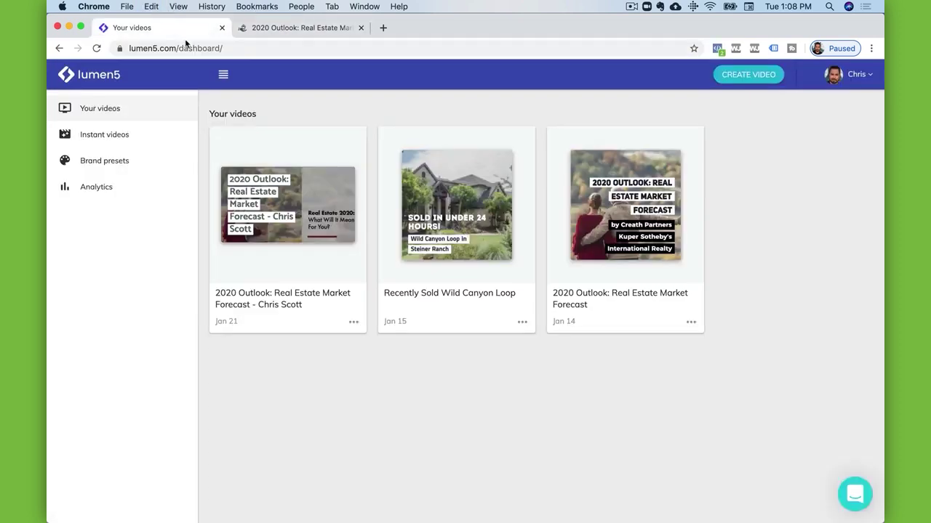
# Create a new video from a blog post, using the copied market forecast article address as its source.
pyautogui.click(756, 80)
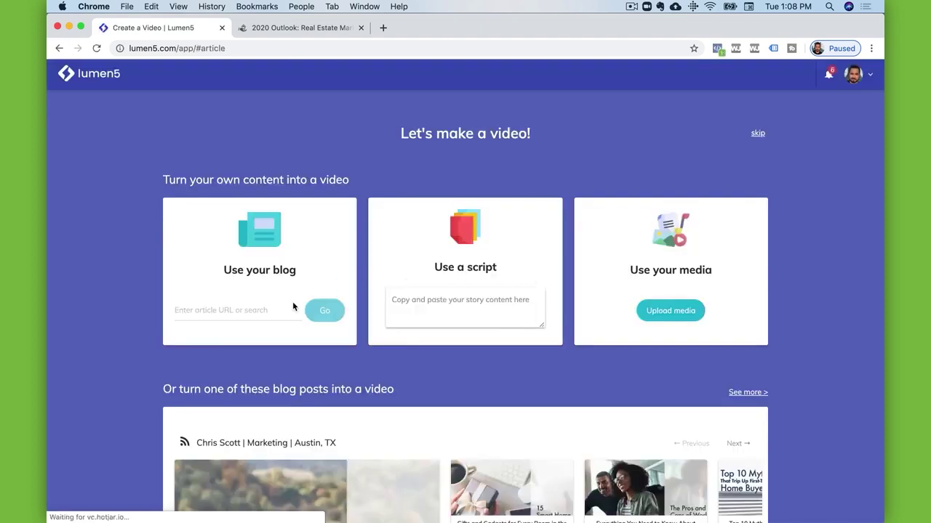
pyautogui.click(279, 305)
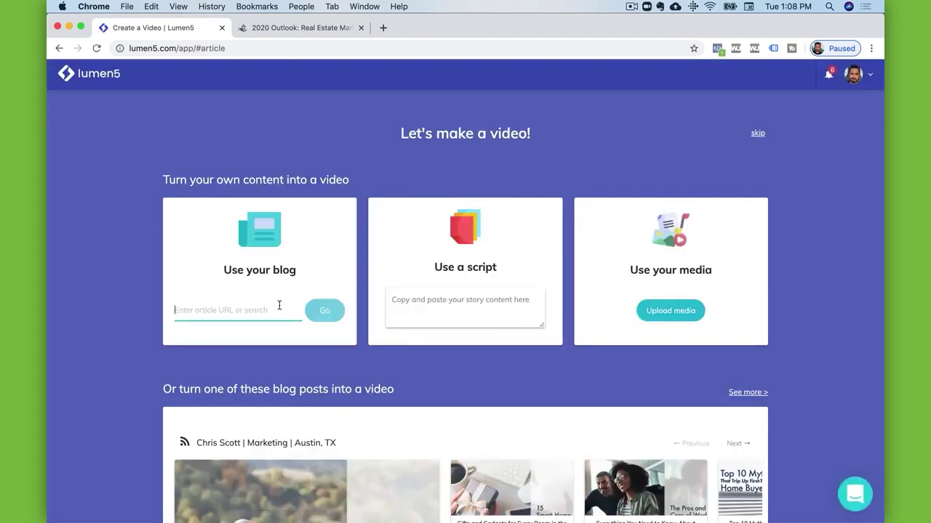
pyautogui.press('super+v')
pyautogui.click(328, 312)
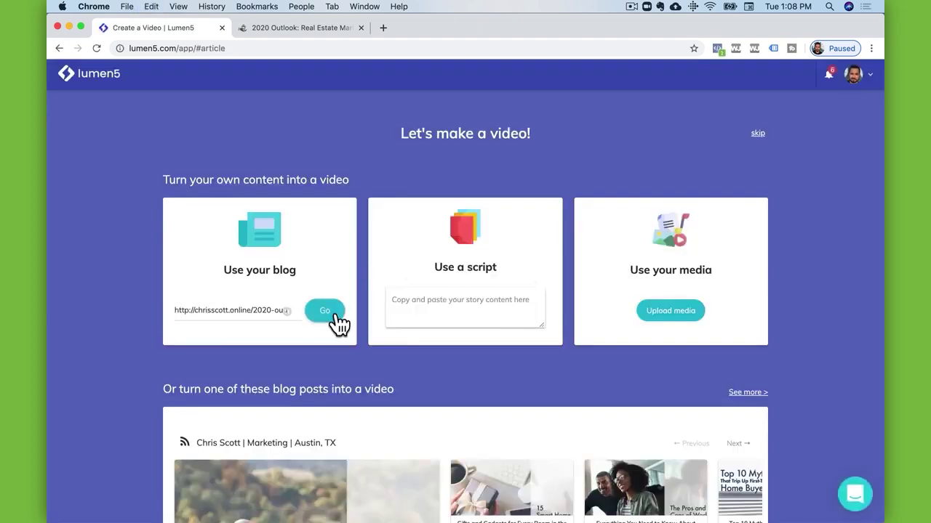
# Choose the Instagram Post format with 1:1 ratio and the "Strive for Greatness" theme for the new video.
pyautogui.scroll(-3, 374, 274)
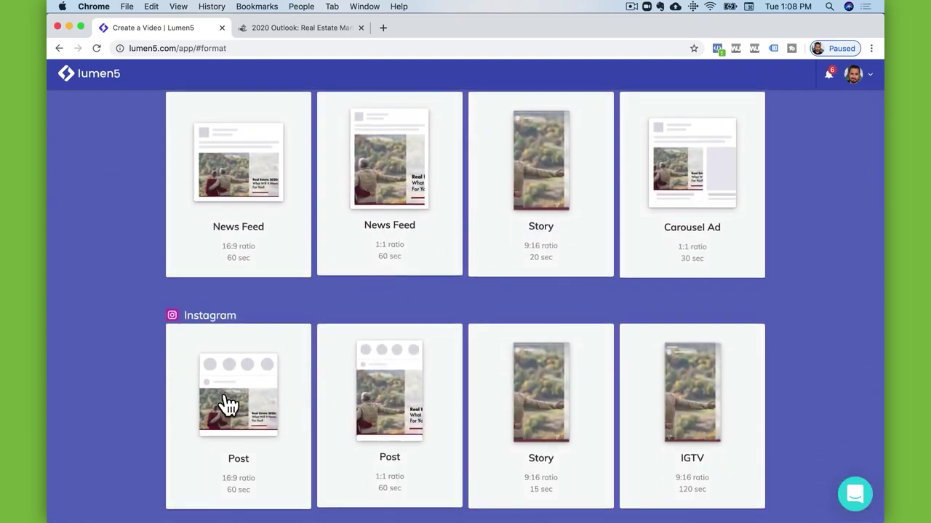
pyautogui.click(386, 401)
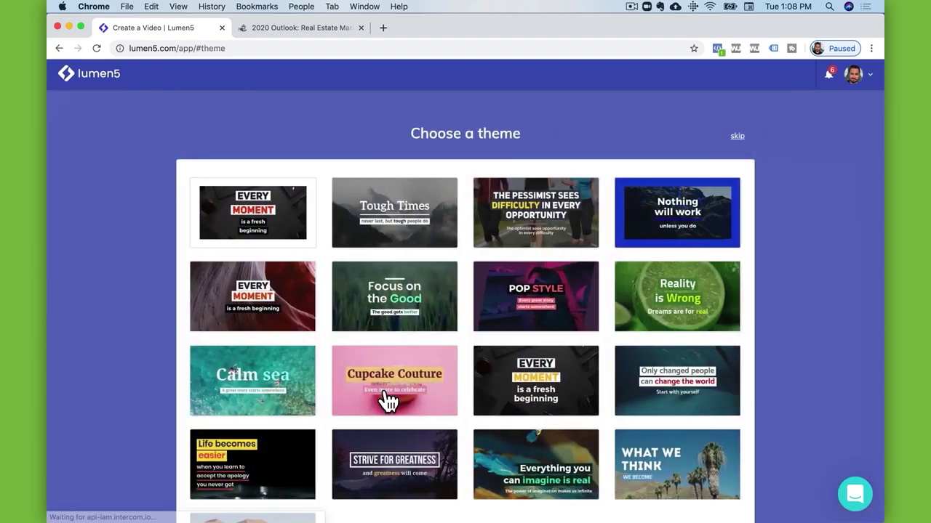
pyautogui.scroll(-3, 655, 281)
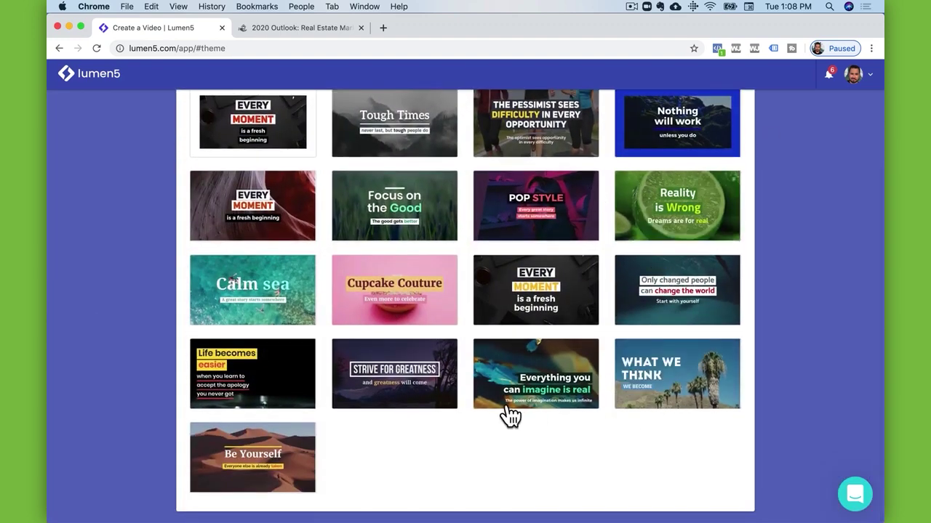
pyautogui.click(422, 387)
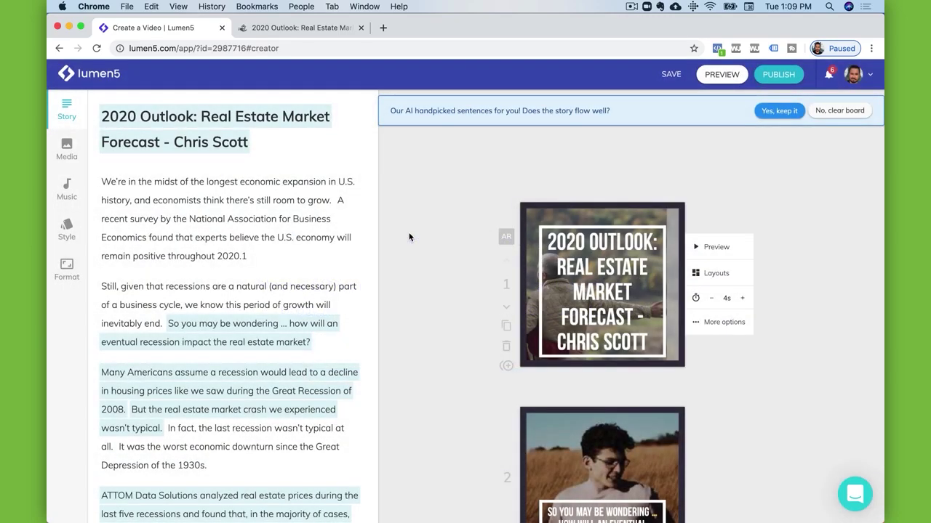
# Look over the scenes built from the AI-picked sentences and clear the board of them.
pyautogui.scroll(-3, 409, 237)
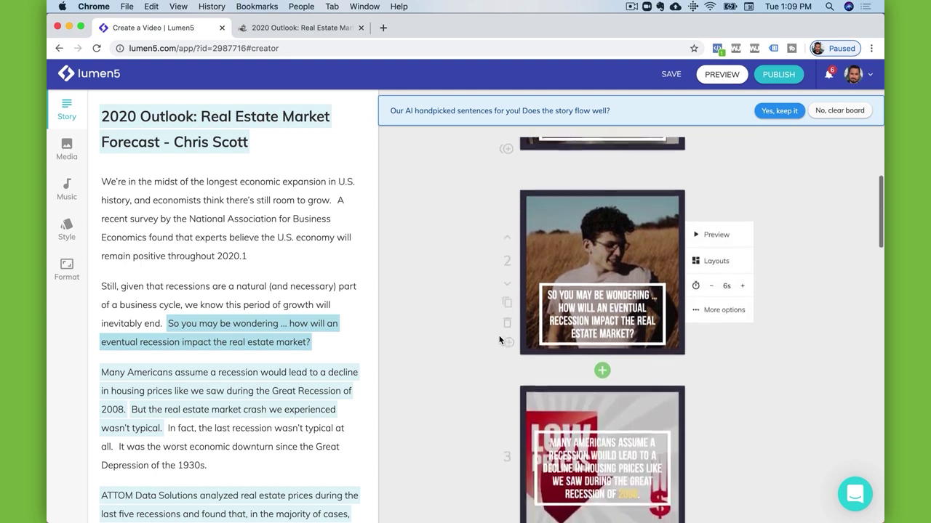
pyautogui.scroll(-1, 501, 340)
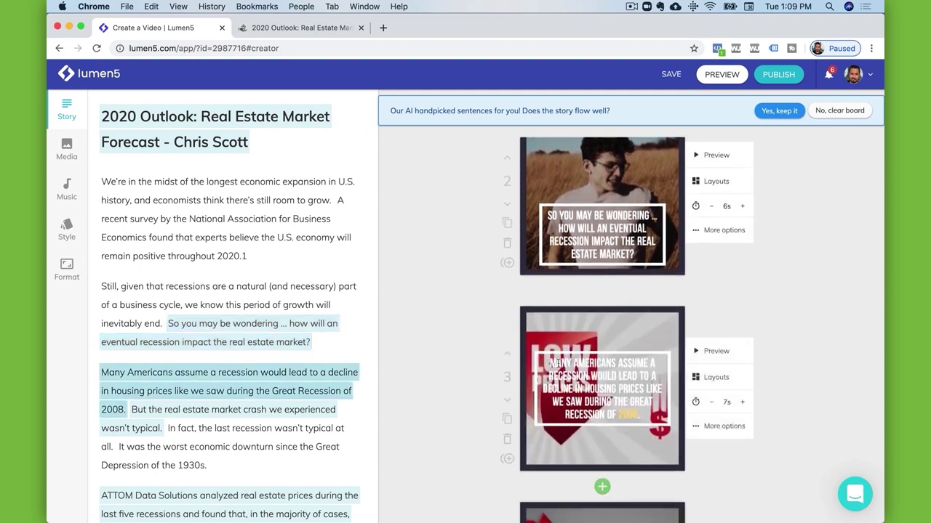
pyautogui.scroll(-1, 600, 307)
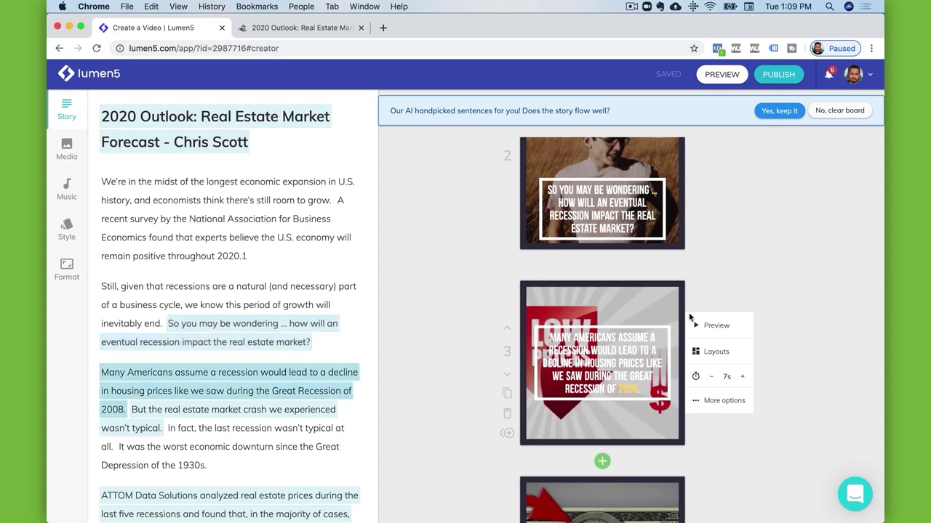
pyautogui.scroll(-2, 644, 360)
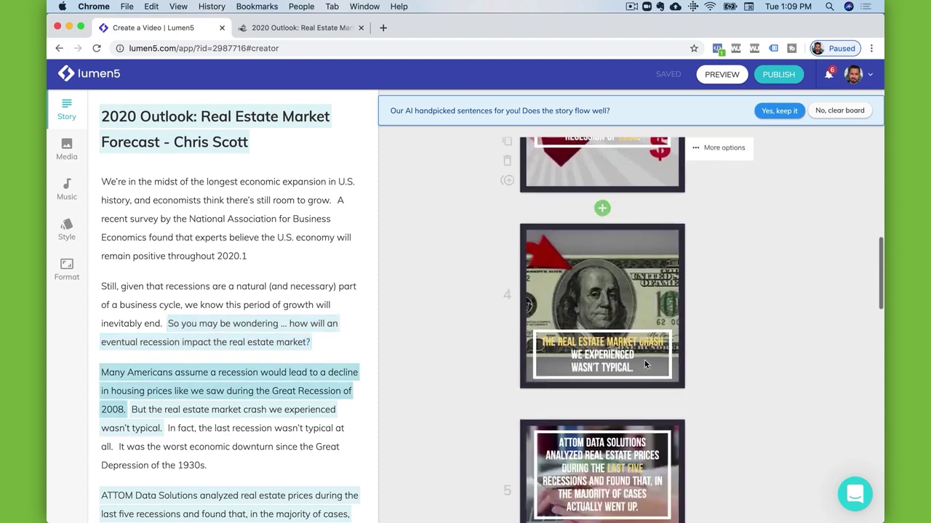
pyautogui.scroll(6, 712, 264)
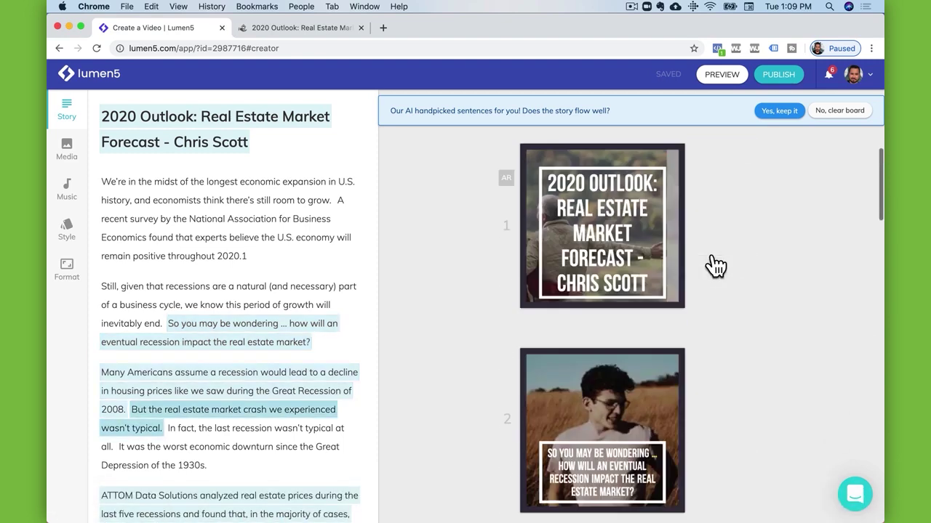
pyautogui.click(842, 111)
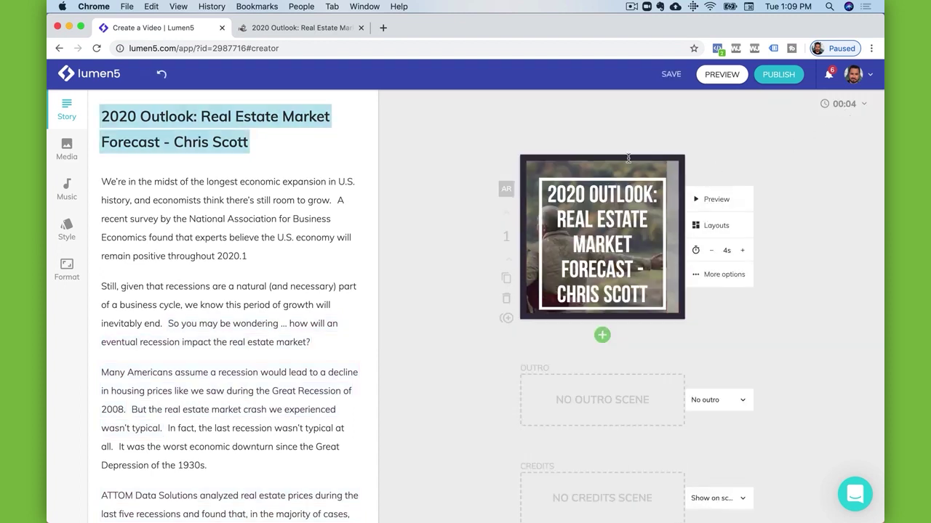
# Preview scene 1 and replace the author's name in its title with "Creath Partners".
pyautogui.click(716, 206)
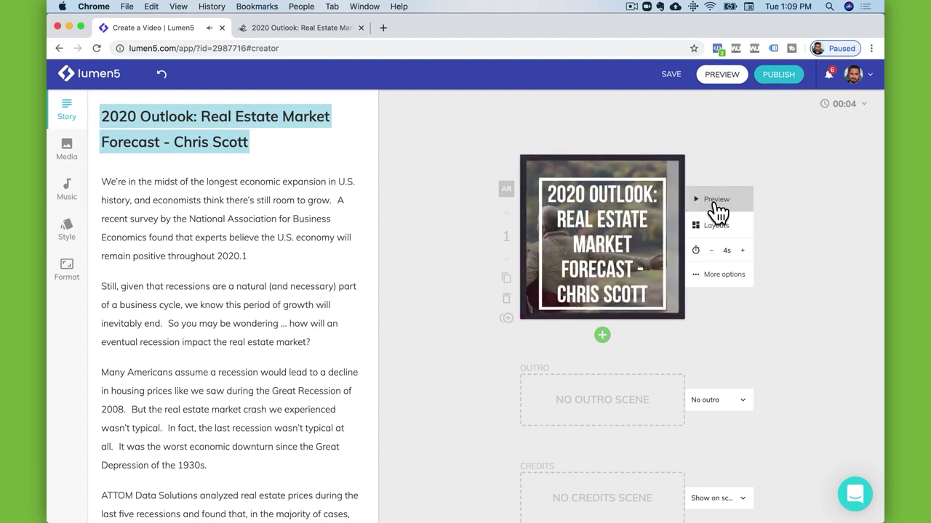
pyautogui.click(597, 272)
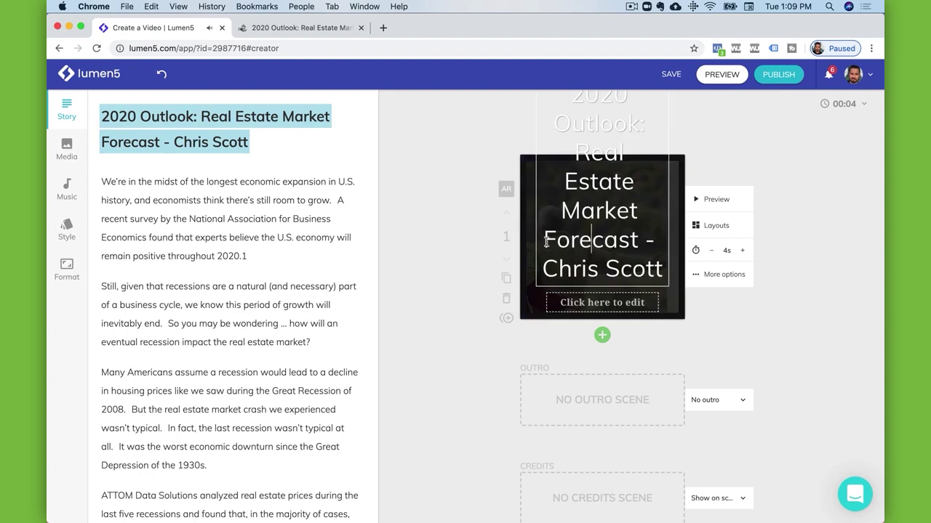
pyautogui.moveTo(551, 270); pyautogui.dragTo(659, 279)
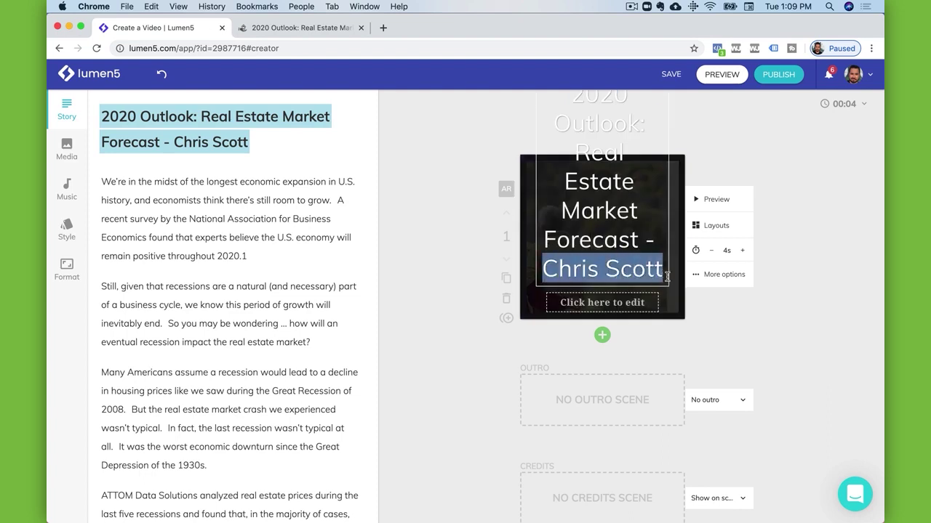
pyautogui.write('reath')
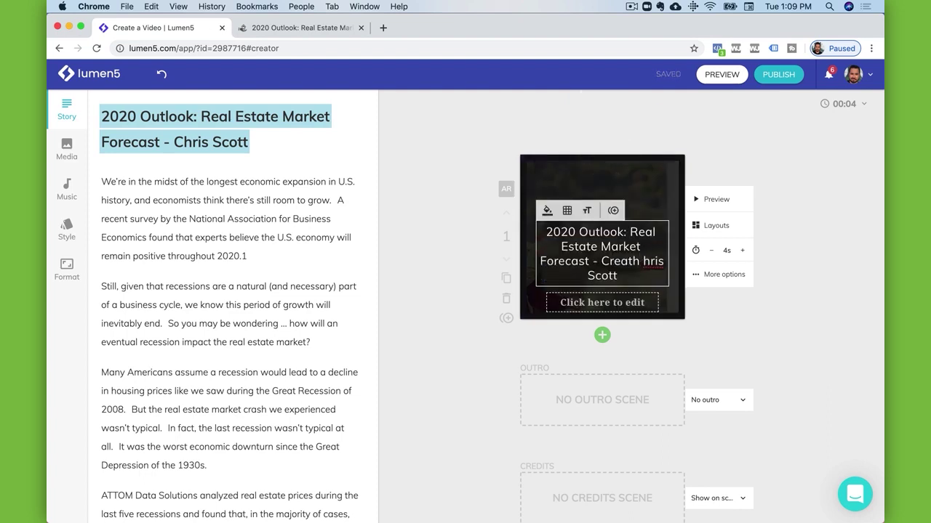
pyautogui.hotkey('shift', 'Down')
pyautogui.press('BackSpace')
pyautogui.write('Creath')
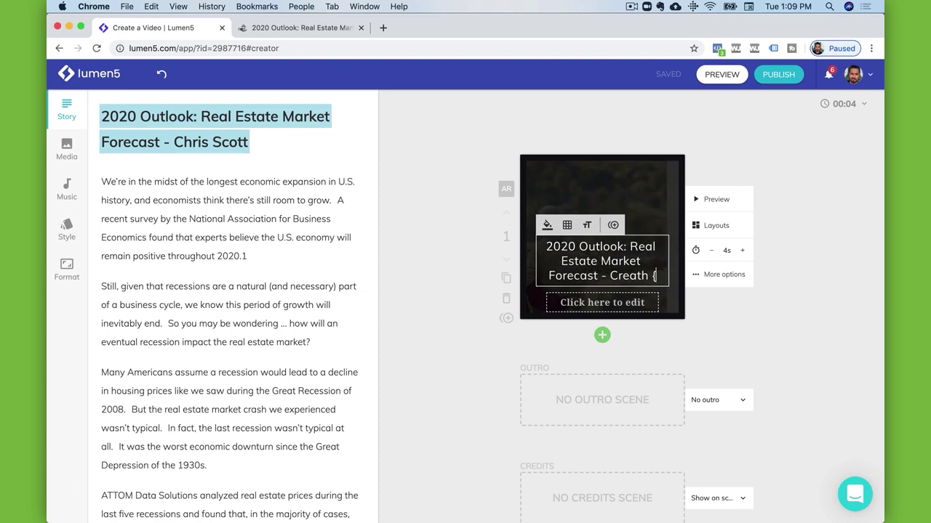
pyautogui.write(' Partners')
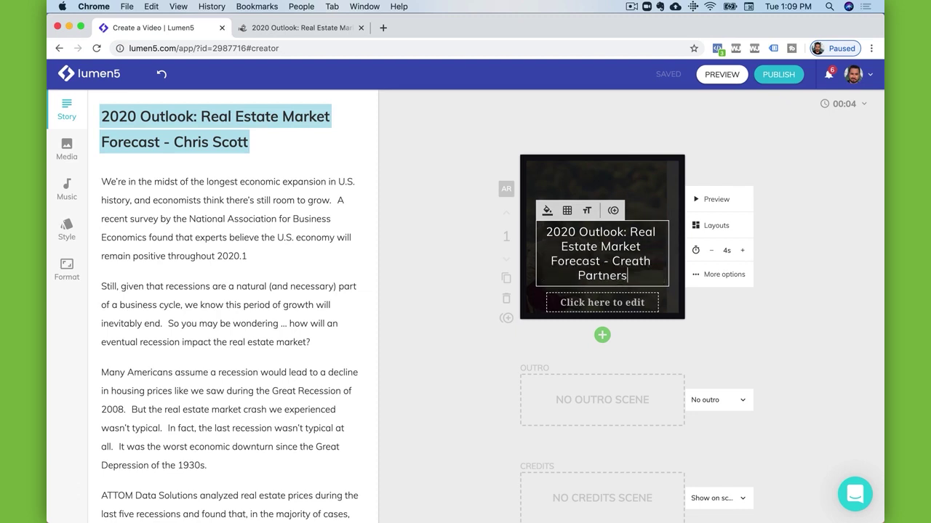
pyautogui.click(457, 382)
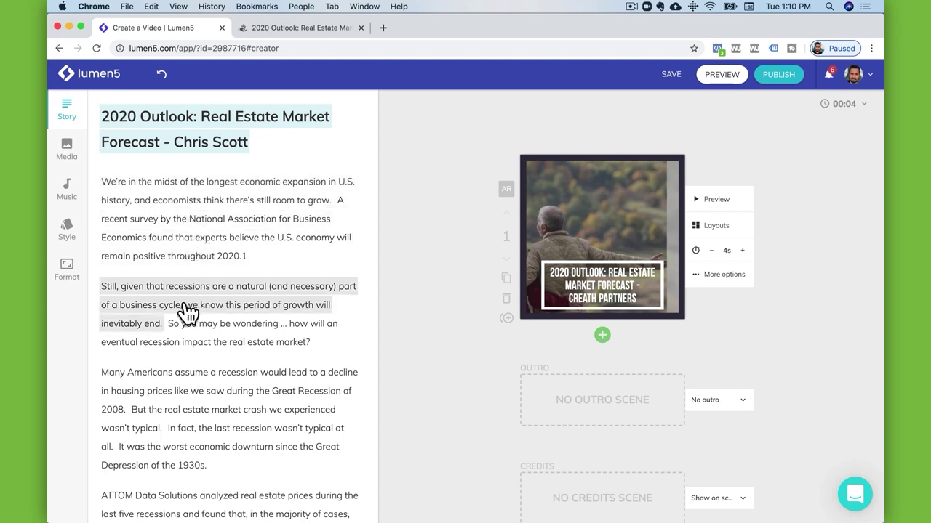
# Add the article's "A recent survey by the National Association for Business Economics" sentence as scene 2 and reword its opening to "The National".
pyautogui.click(218, 249)
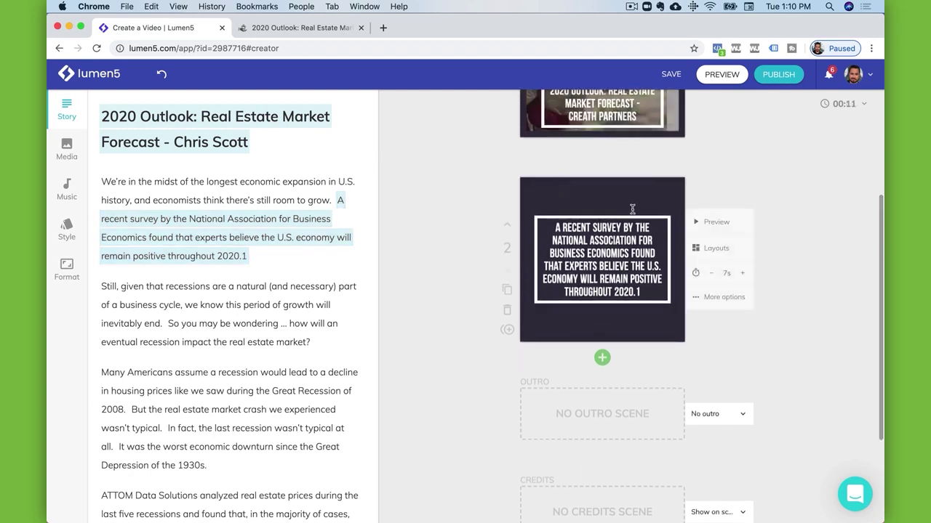
pyautogui.click(632, 208)
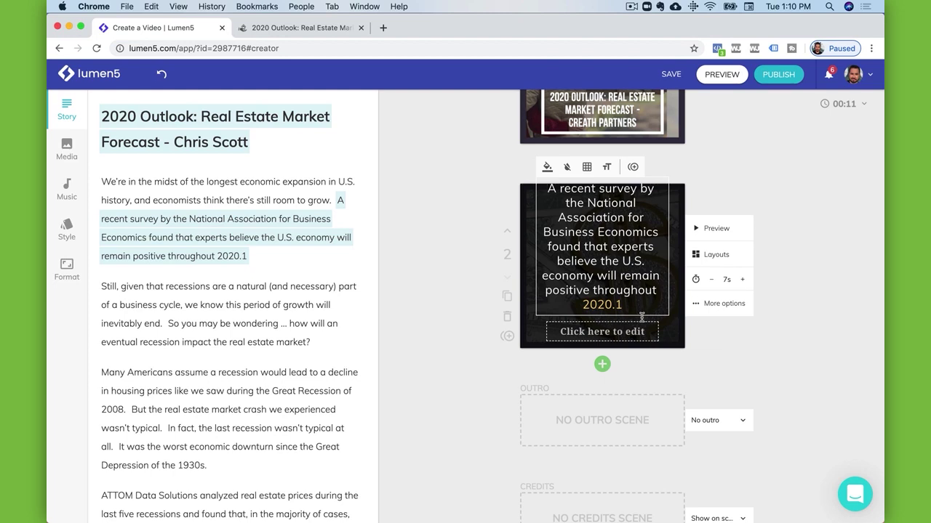
pyautogui.moveTo(554, 195); pyautogui.dragTo(537, 186)
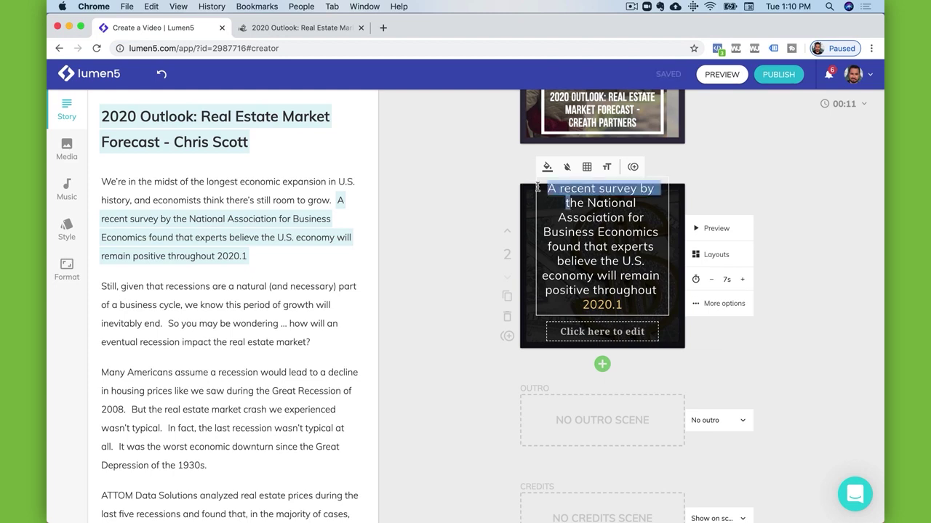
pyautogui.write('T')
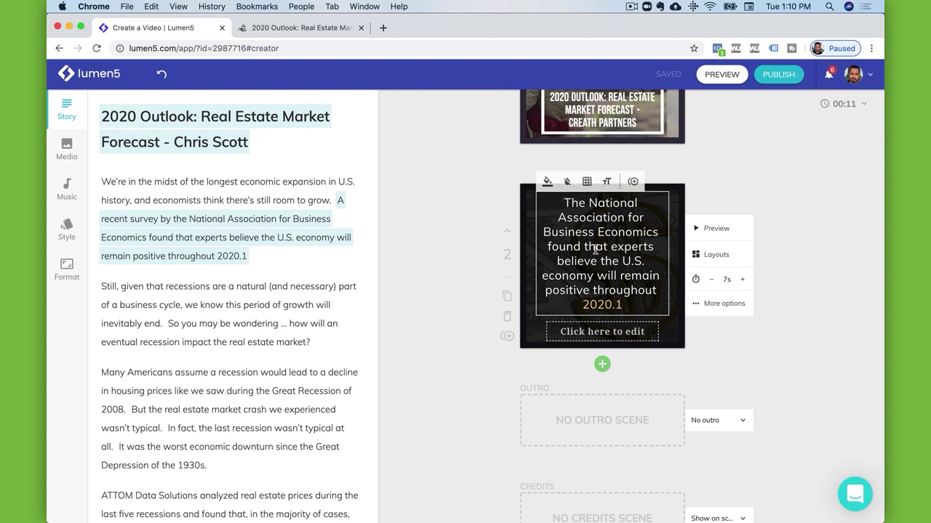
# Remove "found that experts" and the footnote number from scene 2's text, ending the sentence with "2020.".
pyautogui.moveTo(548, 249); pyautogui.dragTo(642, 251)
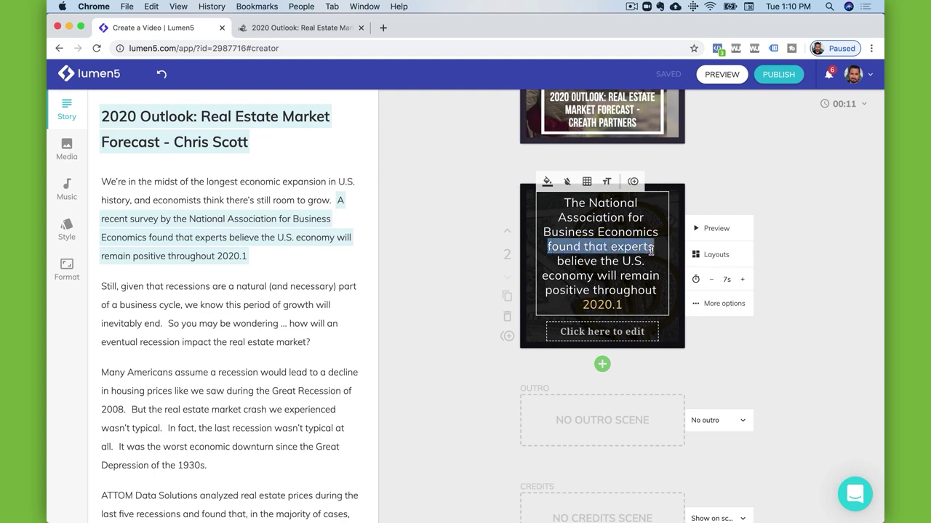
pyautogui.press('BackSpace')
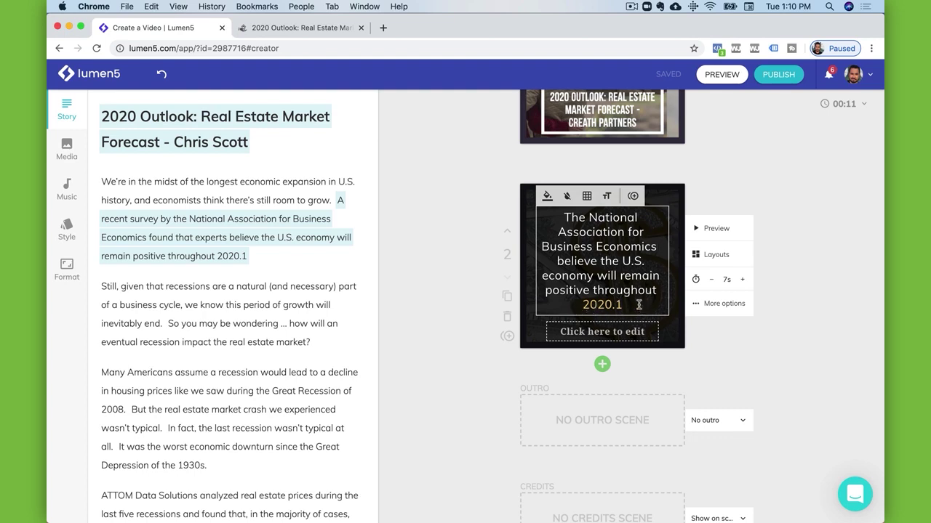
pyautogui.press('BackSpace')
pyautogui.press('BackSpace')
pyautogui.write('.')
pyautogui.click(422, 253)
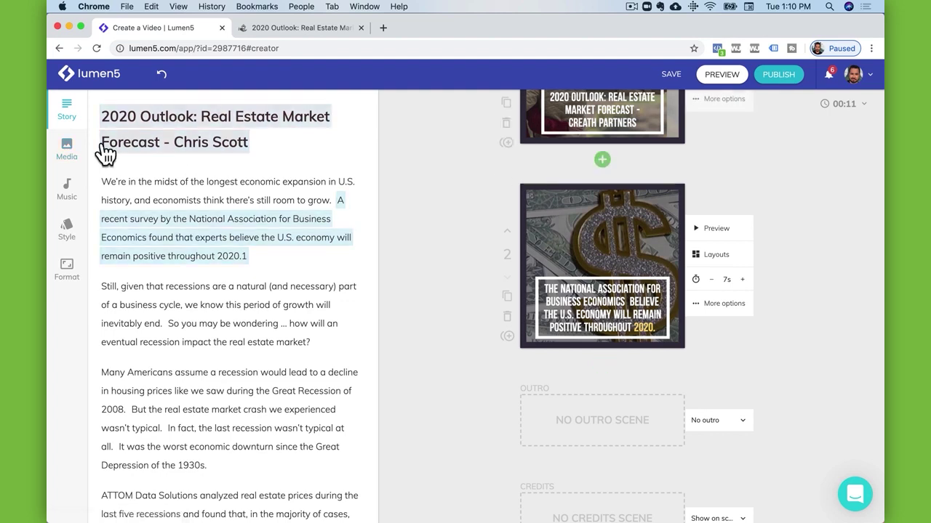
# Search the media library's photos and videos for "economy".
pyautogui.click(66, 151)
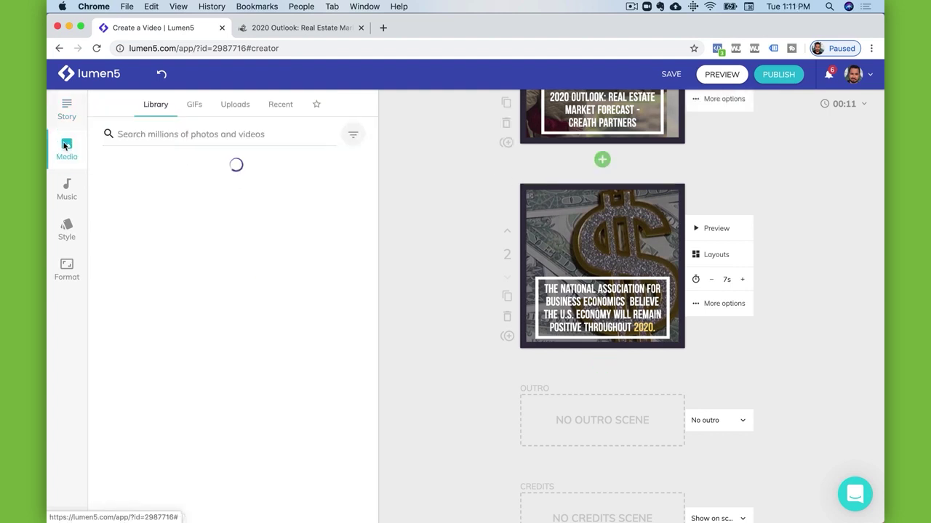
pyautogui.click(156, 126)
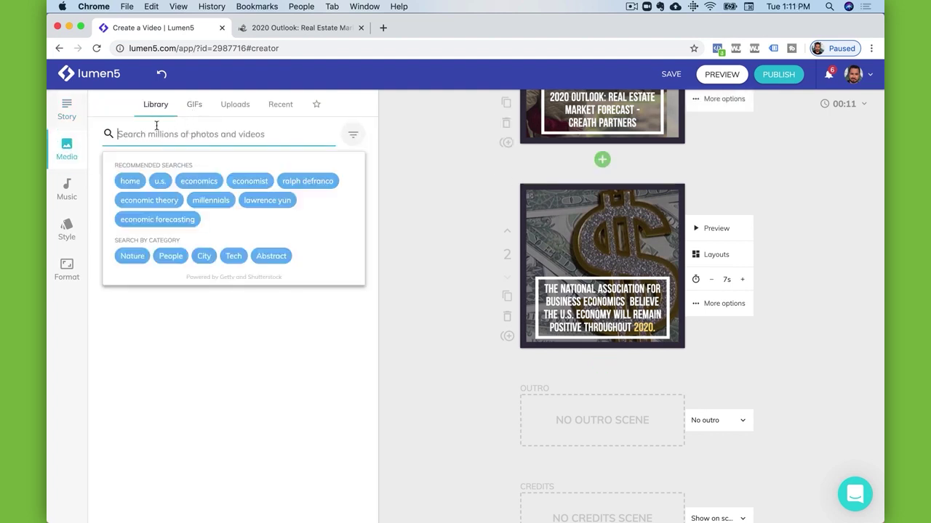
pyautogui.write('economy')
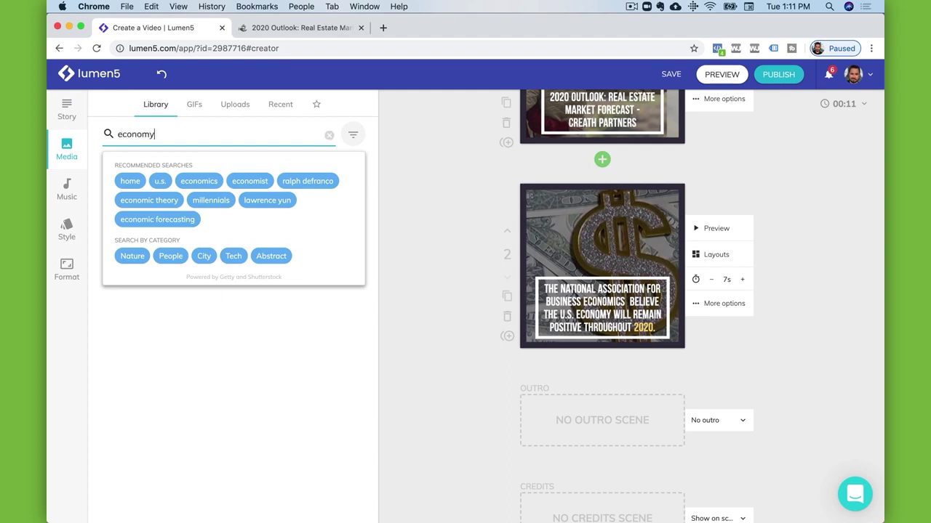
pyautogui.press('Return')
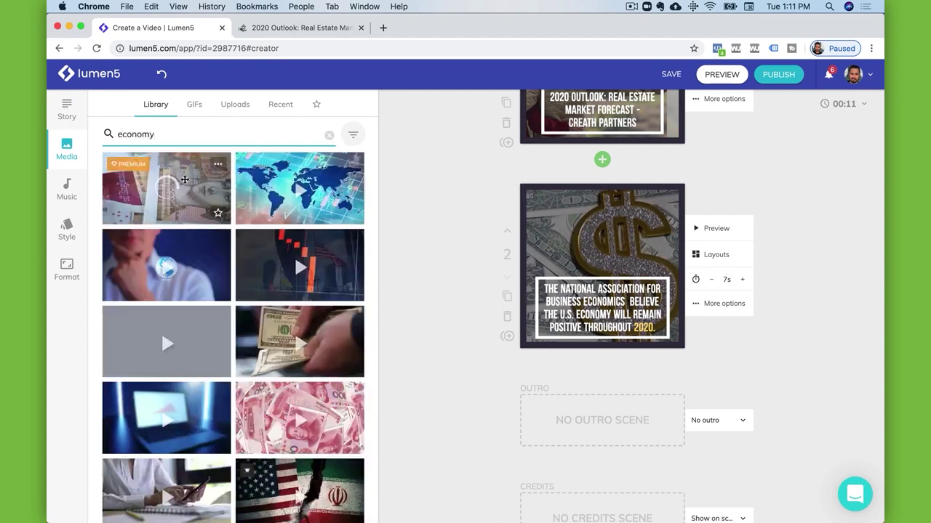
# Search the media library for "housing", use the gray house with a garage as scene 2's background, and preview the scene.
pyautogui.doubleClick(128, 134)
pyautogui.write('hou')
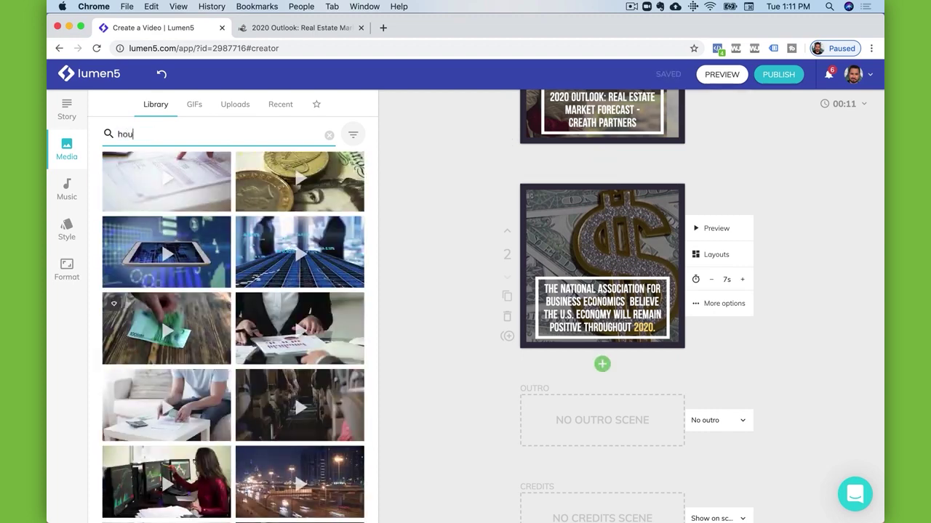
pyautogui.write('sing')
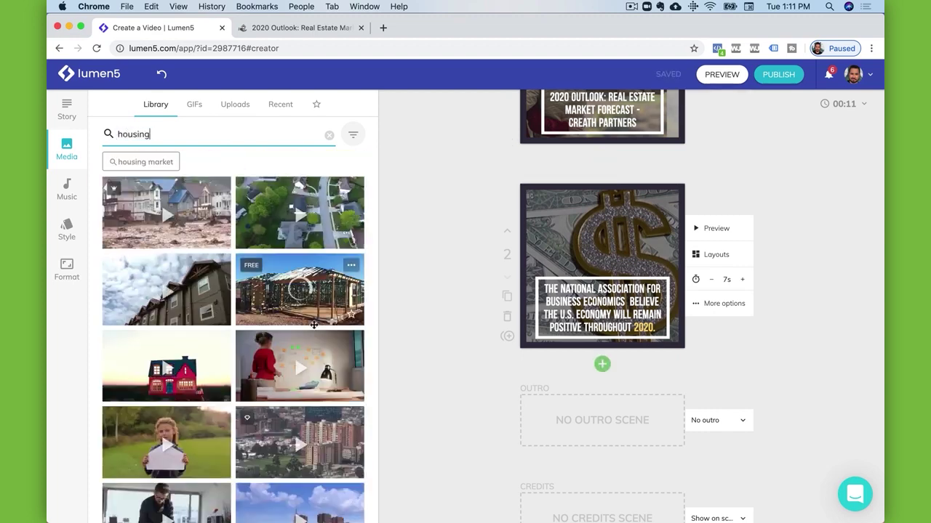
pyautogui.scroll(-3, 285, 359)
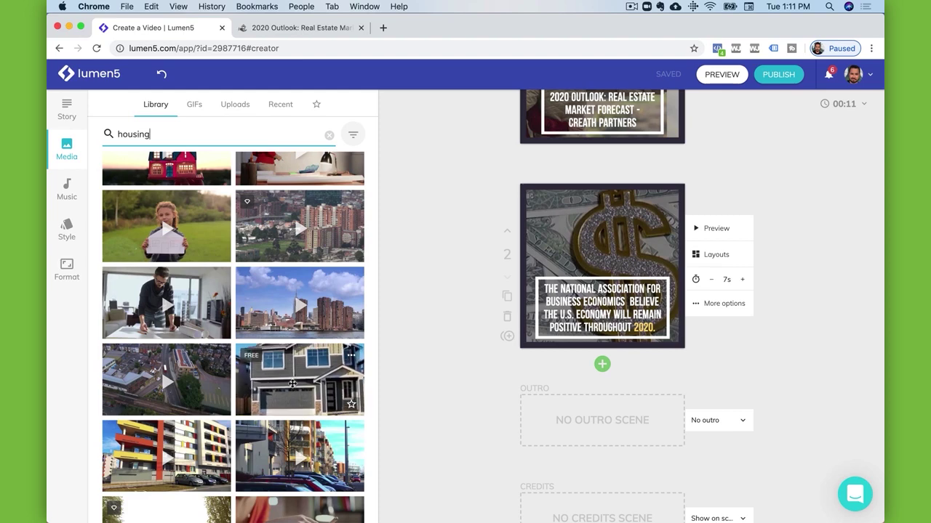
pyautogui.moveTo(292, 383); pyautogui.dragTo(534, 287)
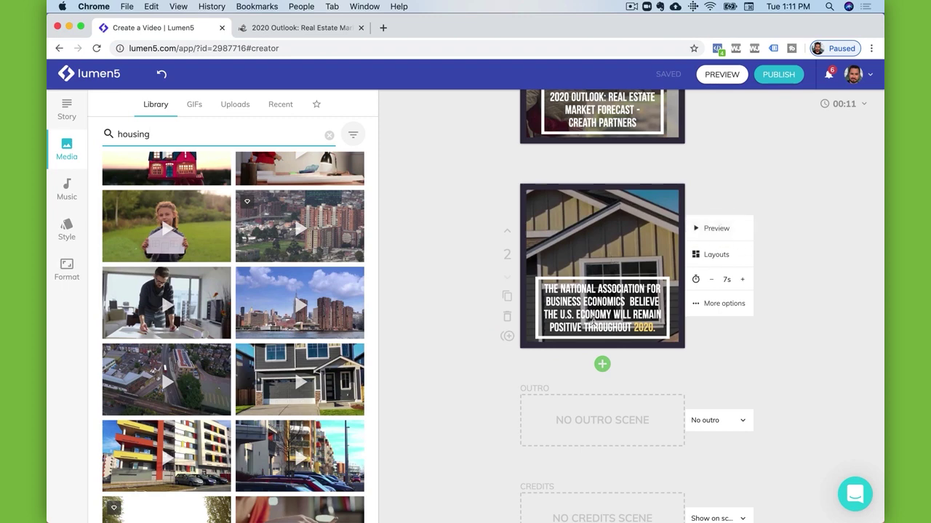
pyautogui.click(727, 230)
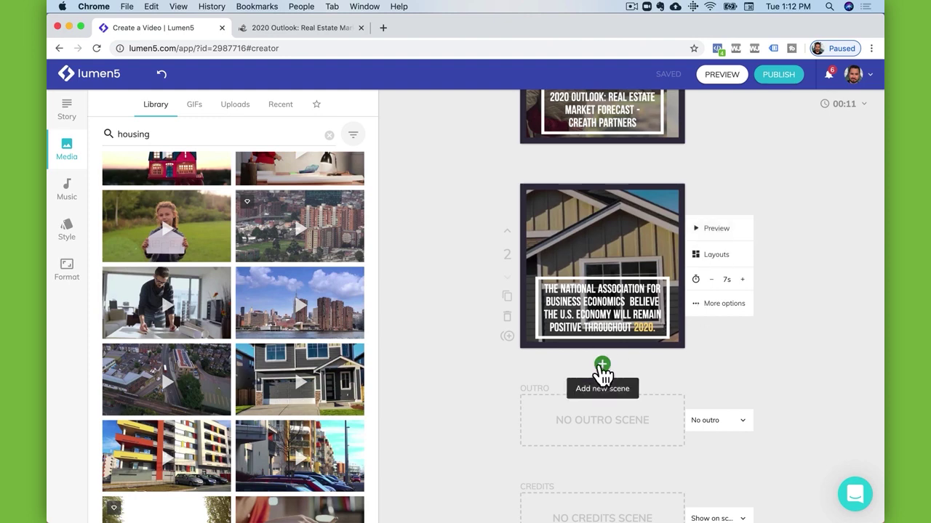
# Read through the article's story text down to the "Home Prices Will Keep Rising" section for further scene sentences.
pyautogui.click(66, 113)
pyautogui.scroll(-3, 235, 347)
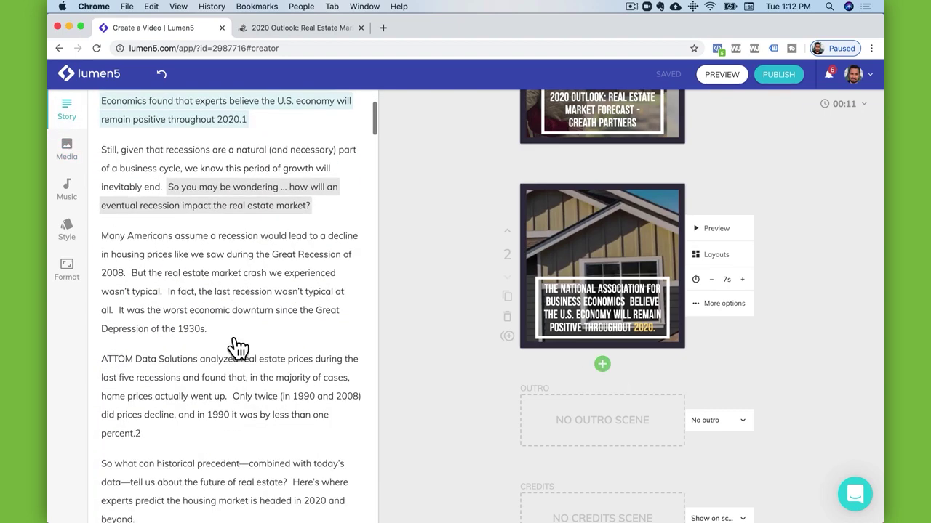
pyautogui.scroll(-2, 235, 341)
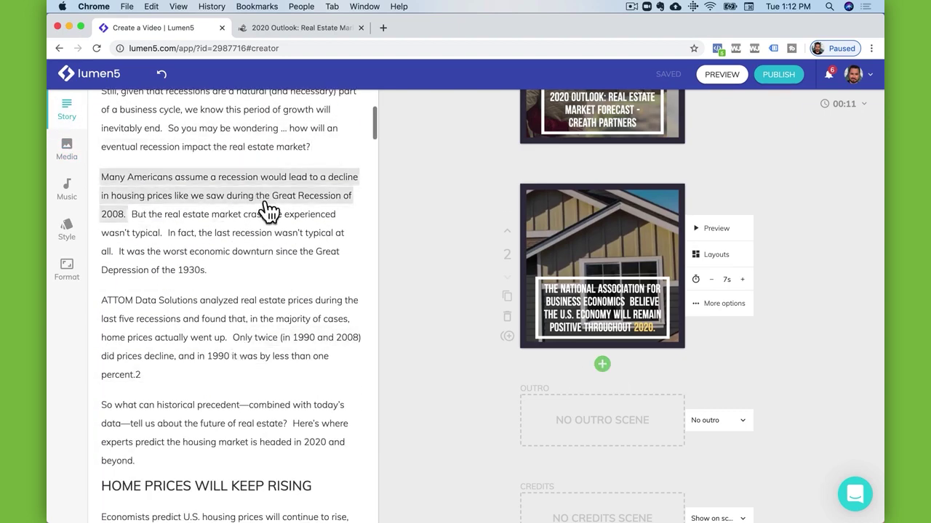
pyautogui.scroll(-4, 291, 284)
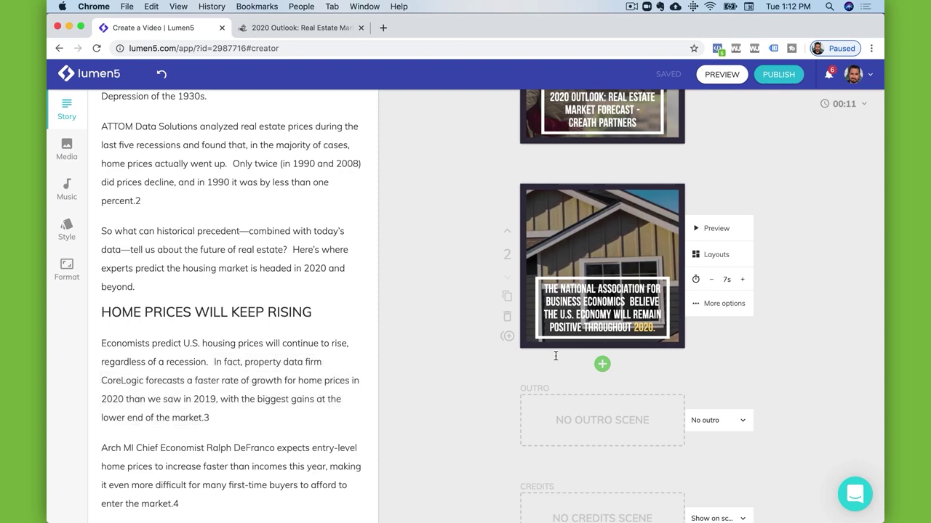
# Leave the editor for the dashboard, look over the instant videos made from blog posts, and return to the list of created videos.
pyautogui.click(73, 76)
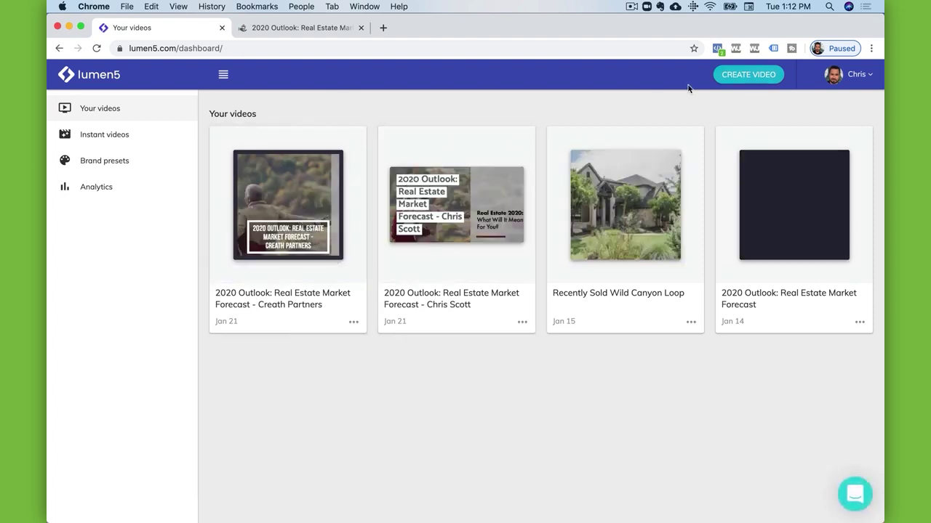
pyautogui.click(80, 135)
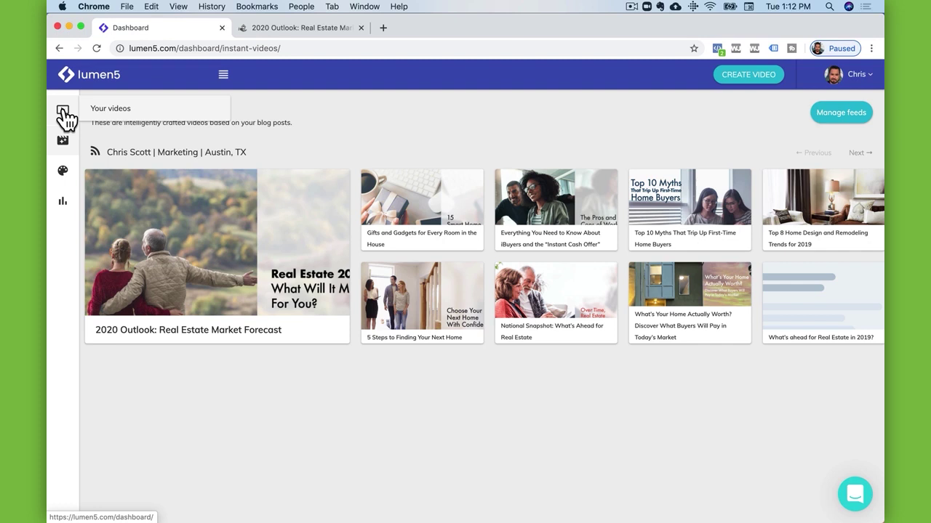
pyautogui.click(97, 85)
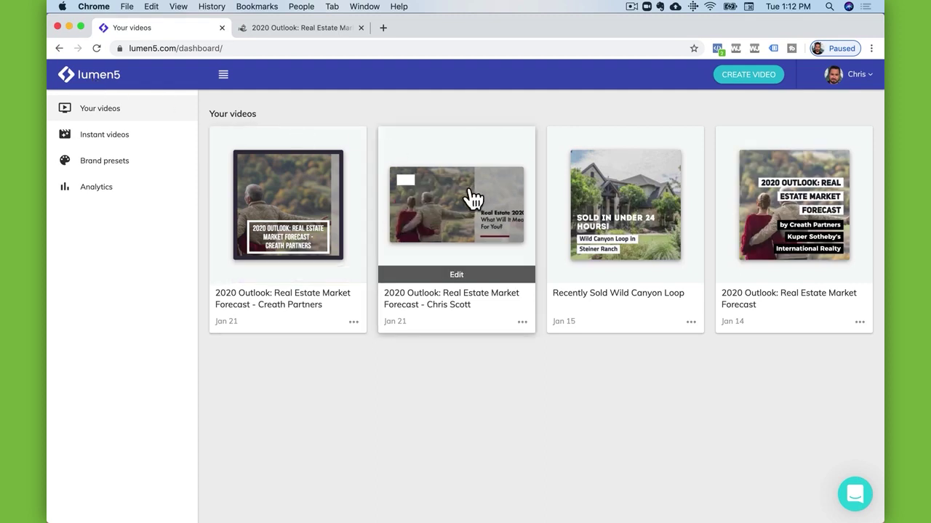
pyautogui.moveTo(620, 209)
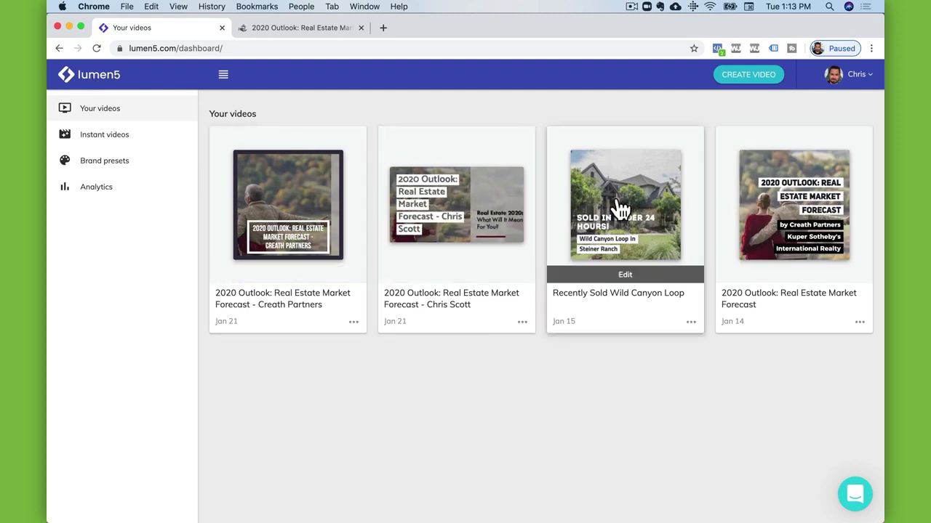